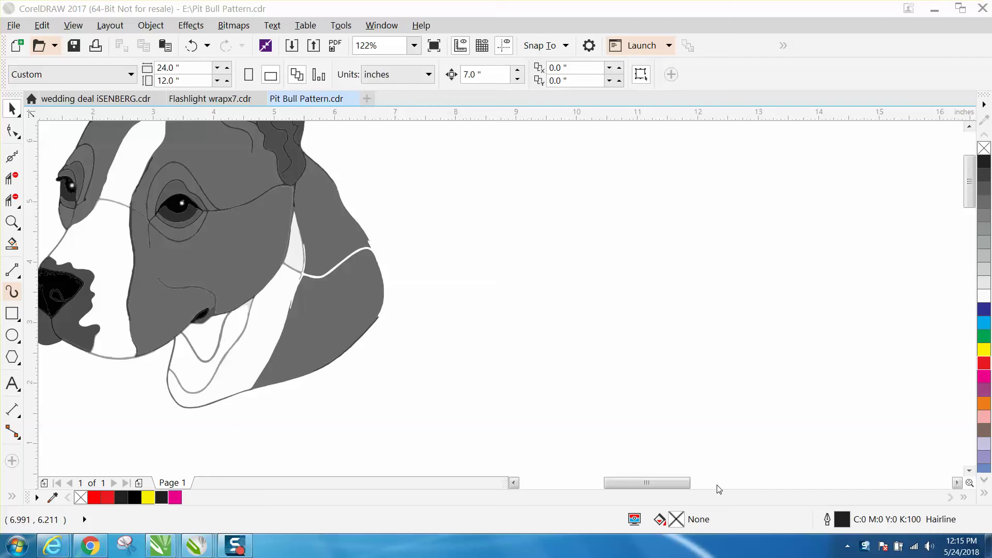
# Nudge the grey neck curve and the grey piece behind the ear 7 inches right
pyautogui.click(12, 222)
pyautogui.press('F3')
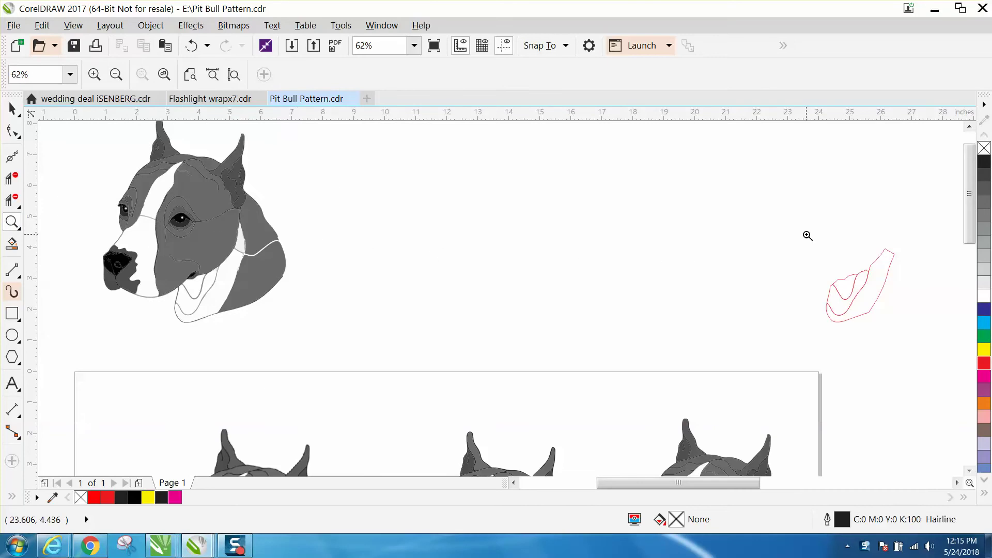
pyautogui.moveTo(805, 237); pyautogui.dragTo(925, 326)
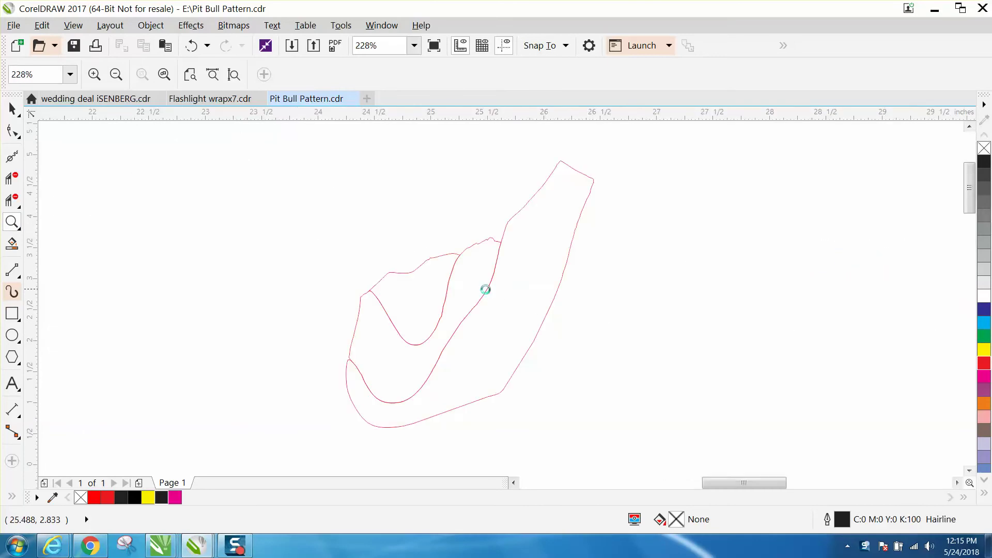
pyautogui.rightClick(488, 290)
pyautogui.rightClick(496, 290)
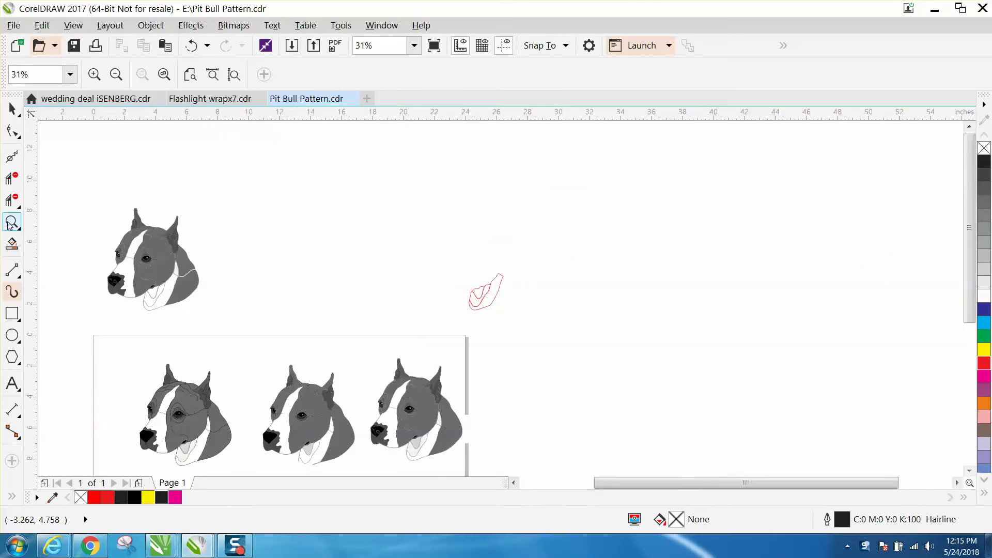
pyautogui.moveTo(83, 217); pyautogui.dragTo(343, 327)
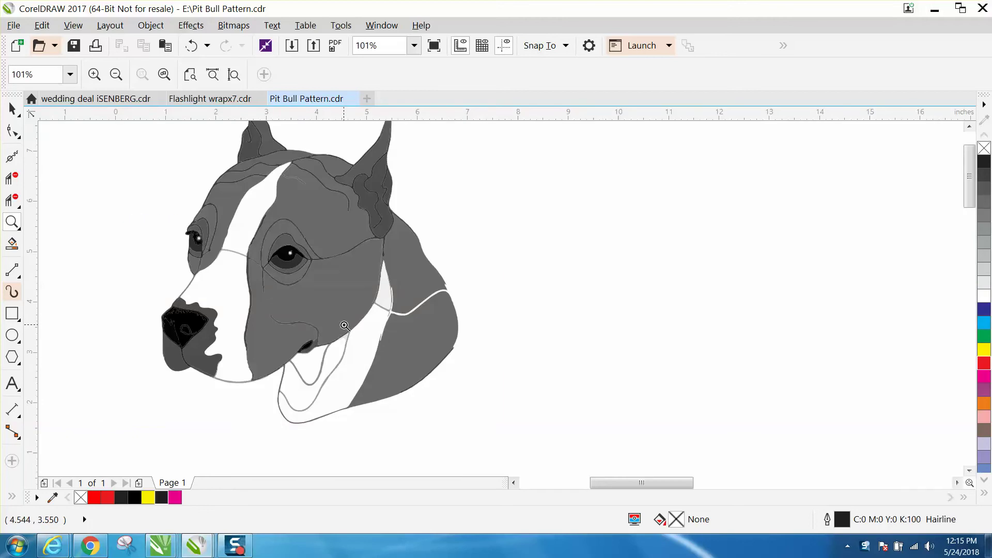
pyautogui.click(12, 108)
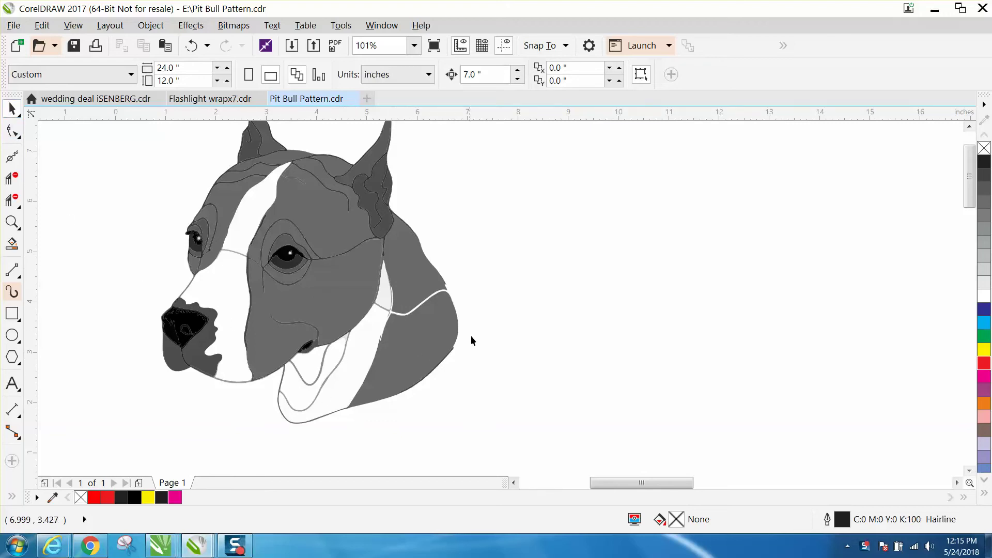
pyautogui.click(423, 344)
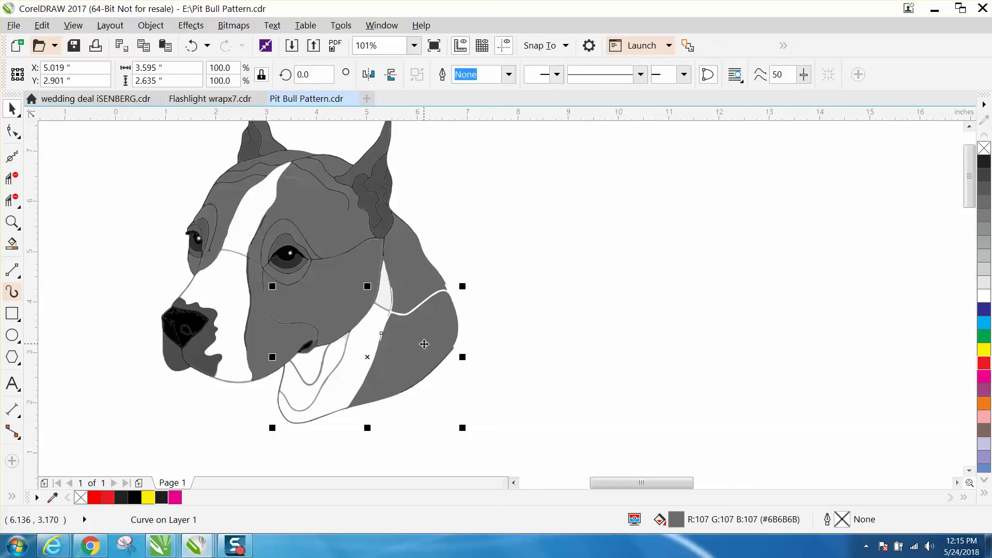
pyautogui.press('Right')
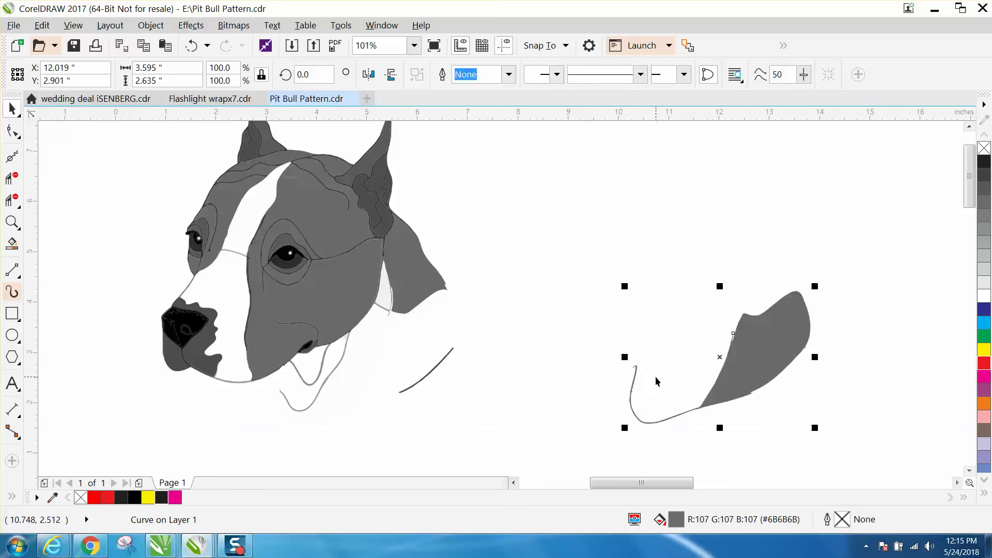
pyautogui.click(417, 283)
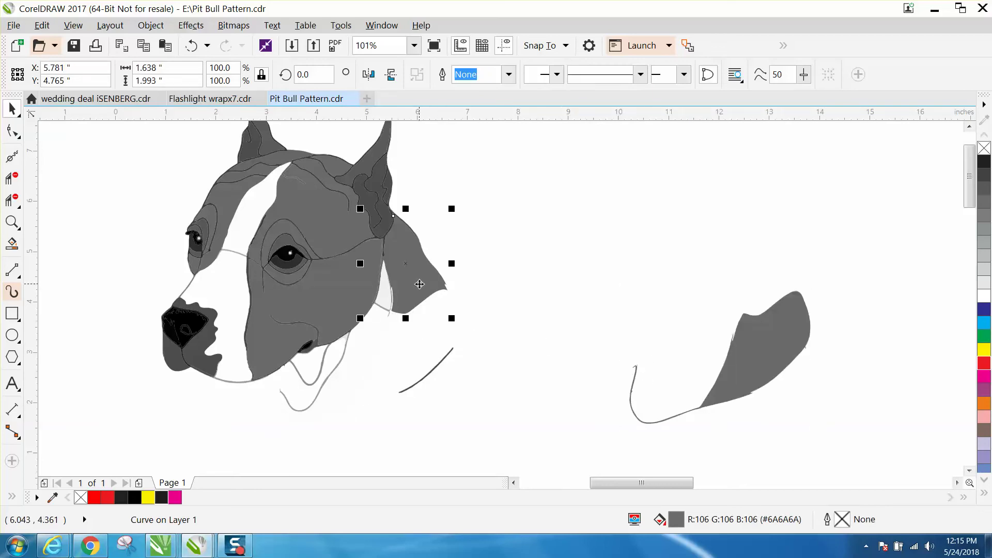
pyautogui.press('Right')
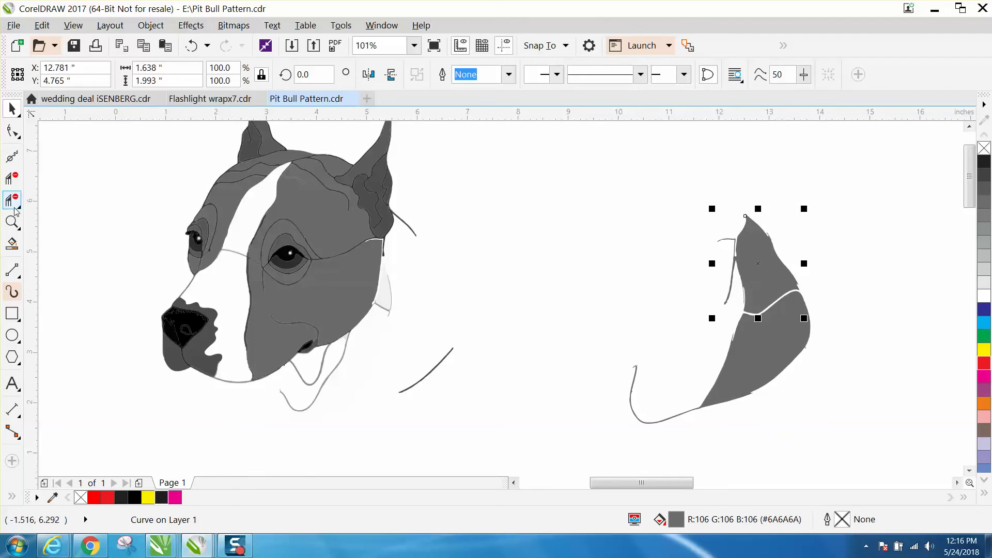
# Zoom in on the two moved pieces and marquee-select both together
pyautogui.click(11, 222)
pyautogui.moveTo(585, 196); pyautogui.dragTo(900, 421)
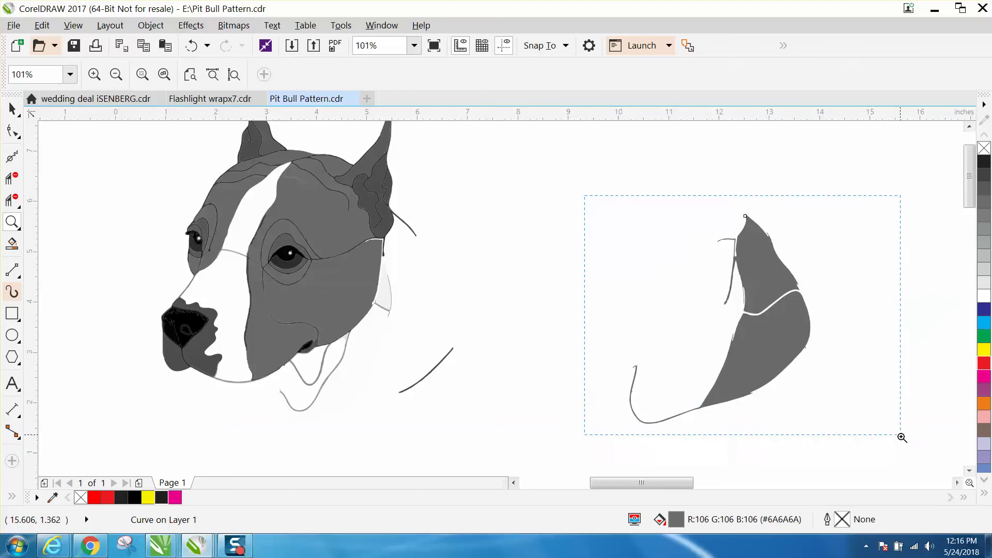
pyautogui.click(11, 109)
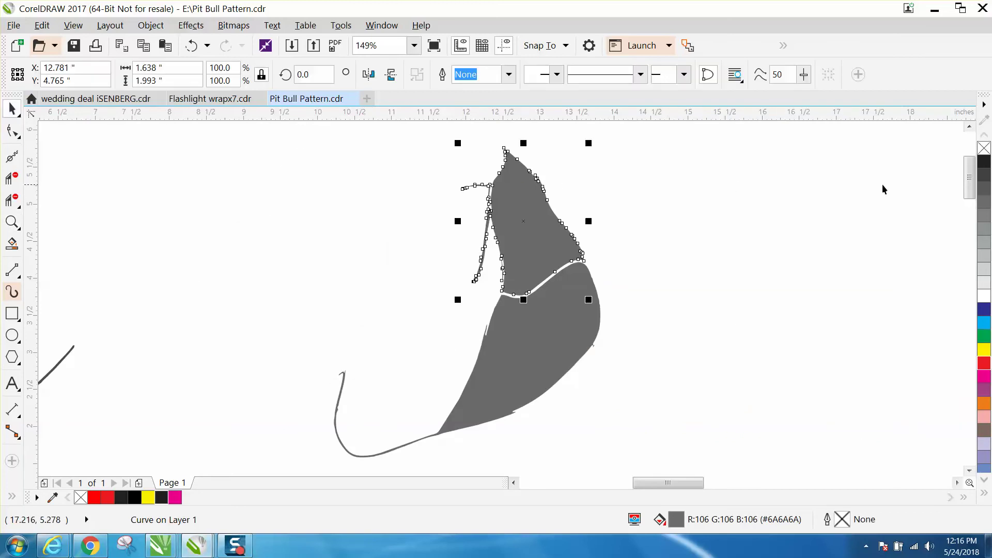
pyautogui.scroll(-3, 499, 216)
pyautogui.moveTo(438, 268); pyautogui.dragTo(693, 361)
# Strip the grey fill from both pieces, give them red outlines, and zoom in on the ear outline
pyautogui.click(983, 149)
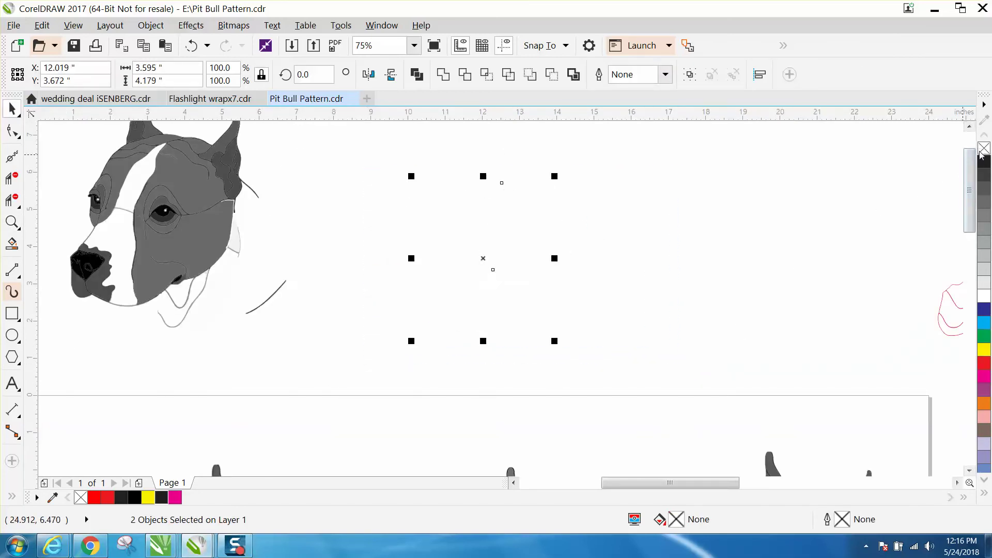
pyautogui.rightClick(984, 368)
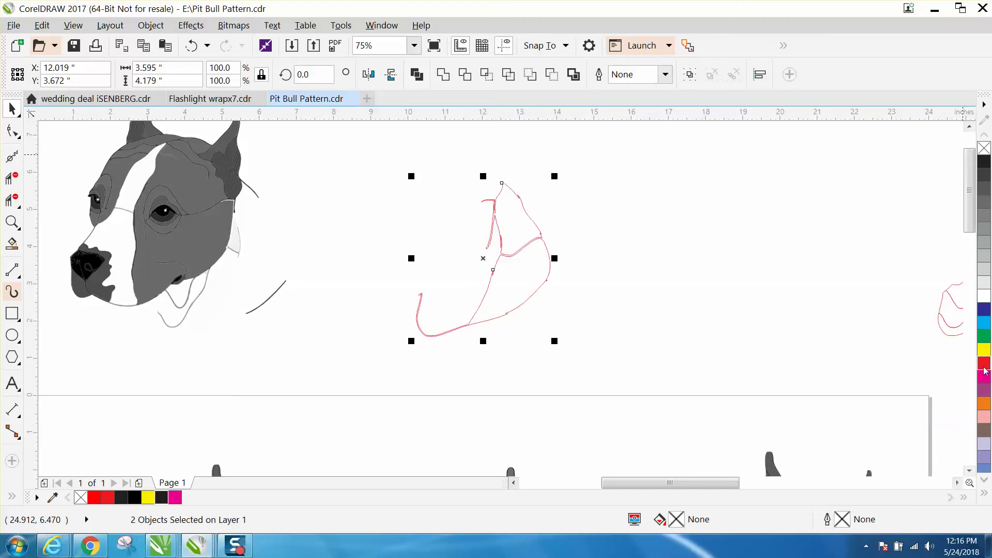
pyautogui.click(635, 253)
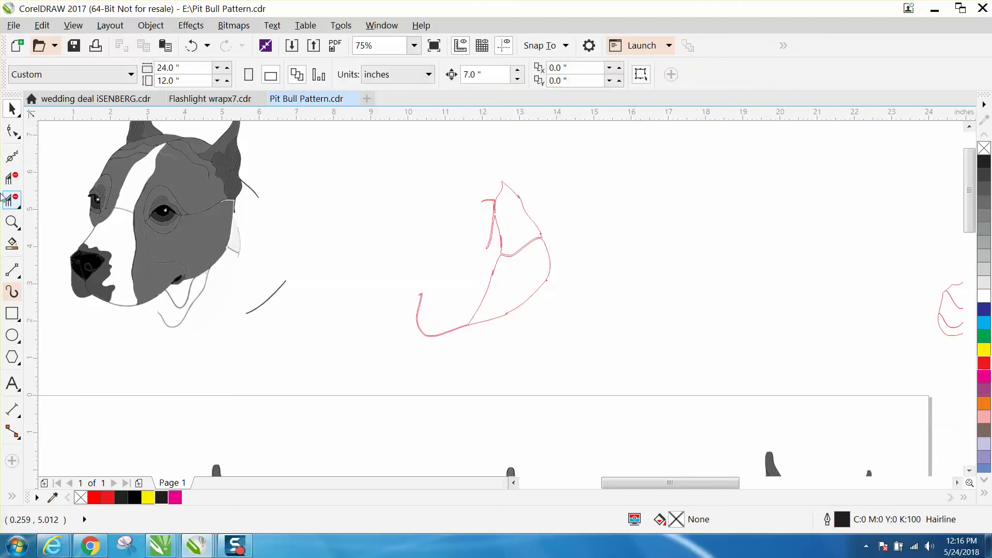
pyautogui.click(11, 223)
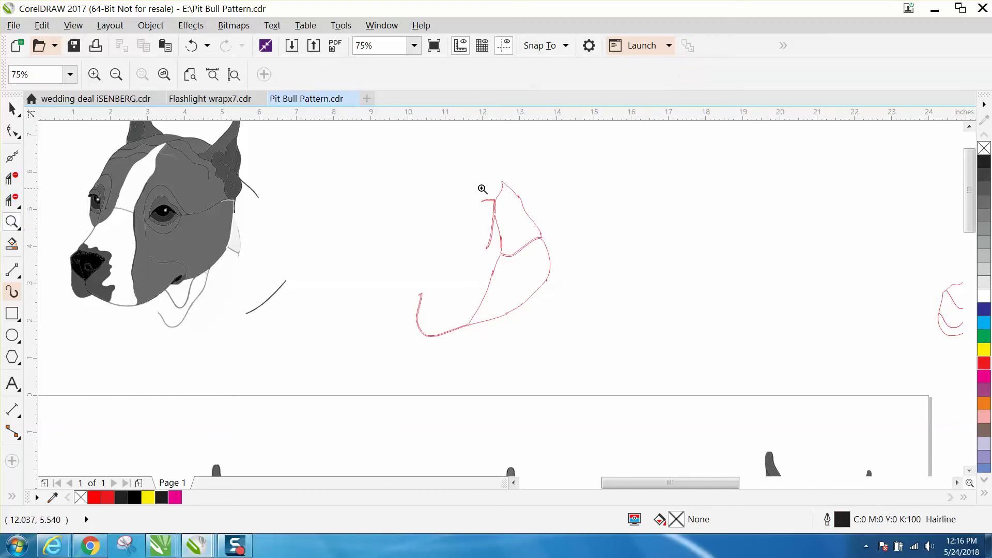
pyautogui.moveTo(481, 190); pyautogui.dragTo(566, 266)
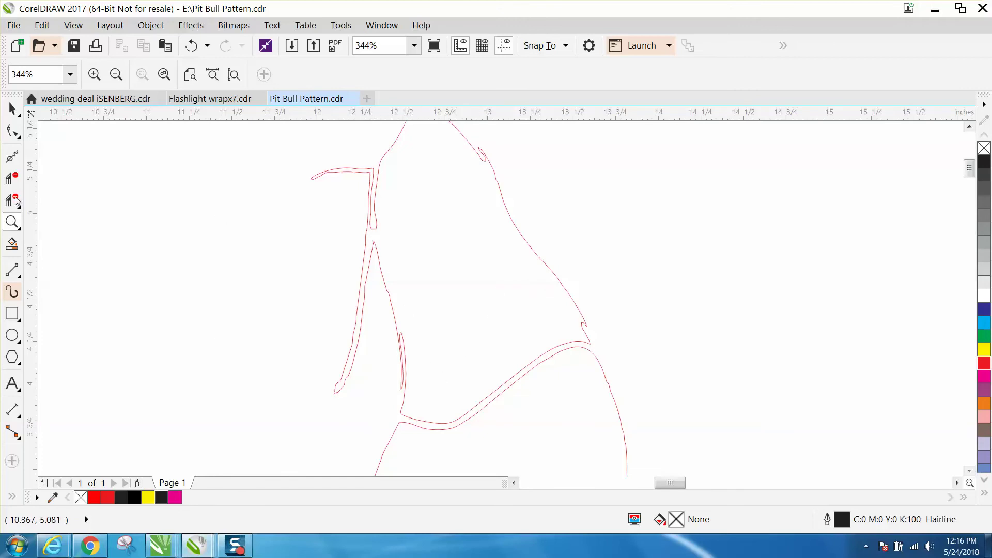
# Draw a short 2-point line bridging the gap, snapping its ends to the upper and lower outline
pyautogui.press('F5')
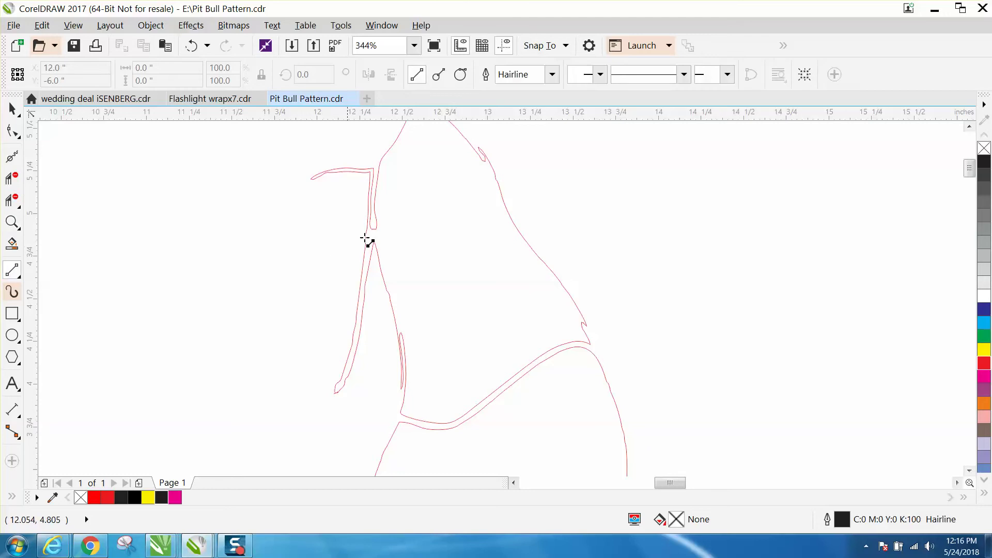
pyautogui.moveTo(370, 225); pyautogui.dragTo(376, 253)
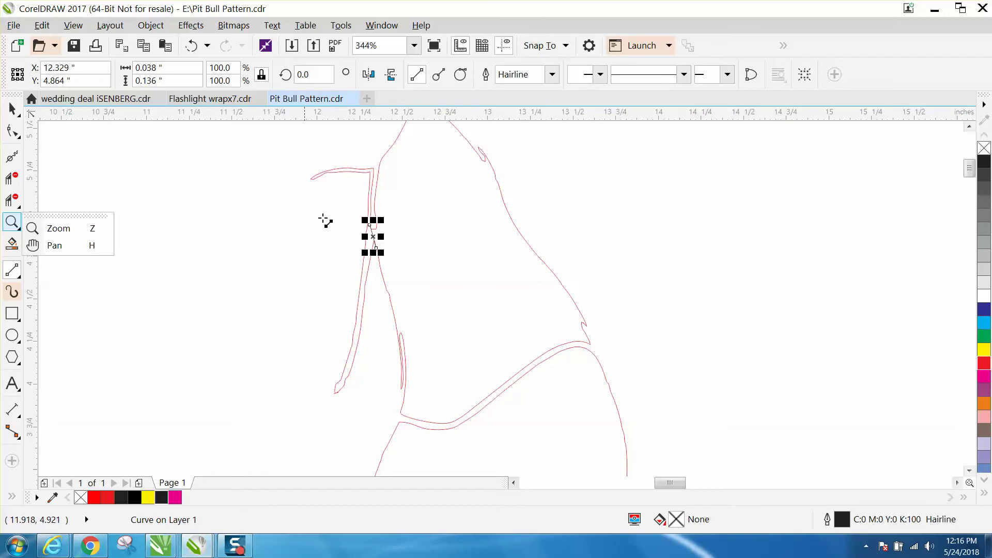
pyautogui.click(12, 222)
pyautogui.moveTo(355, 215); pyautogui.dragTo(424, 267)
pyautogui.press('F10')
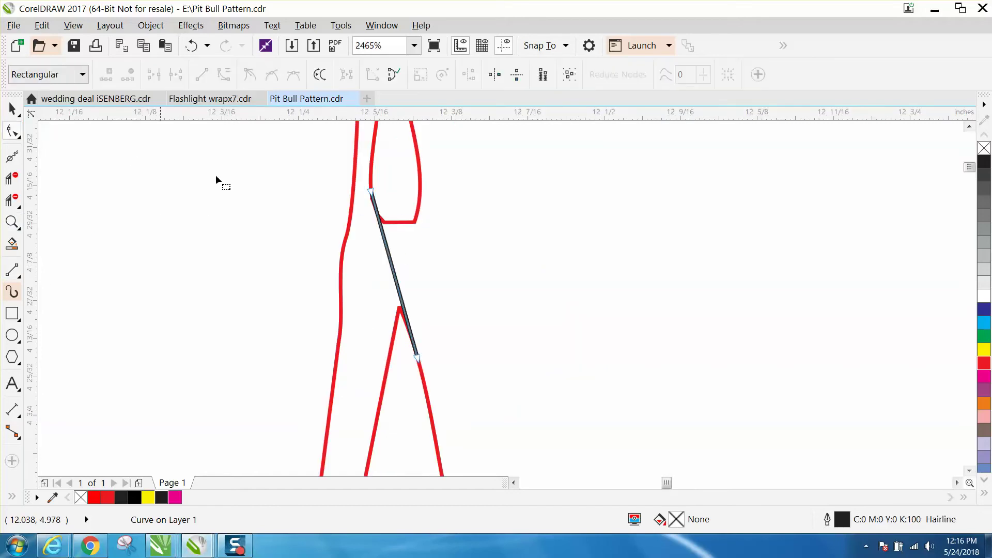
pyautogui.moveTo(371, 193); pyautogui.dragTo(391, 195)
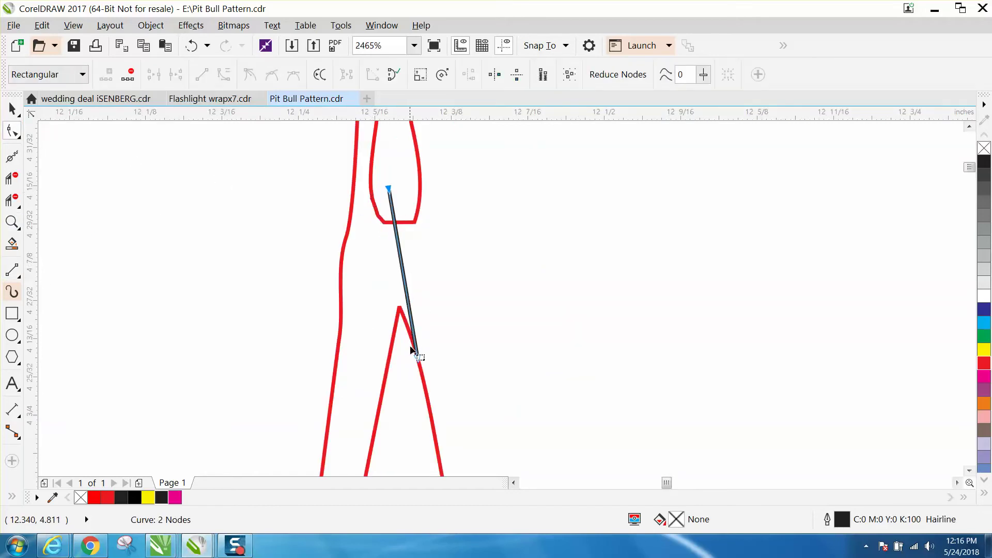
pyautogui.moveTo(417, 358); pyautogui.dragTo(403, 361)
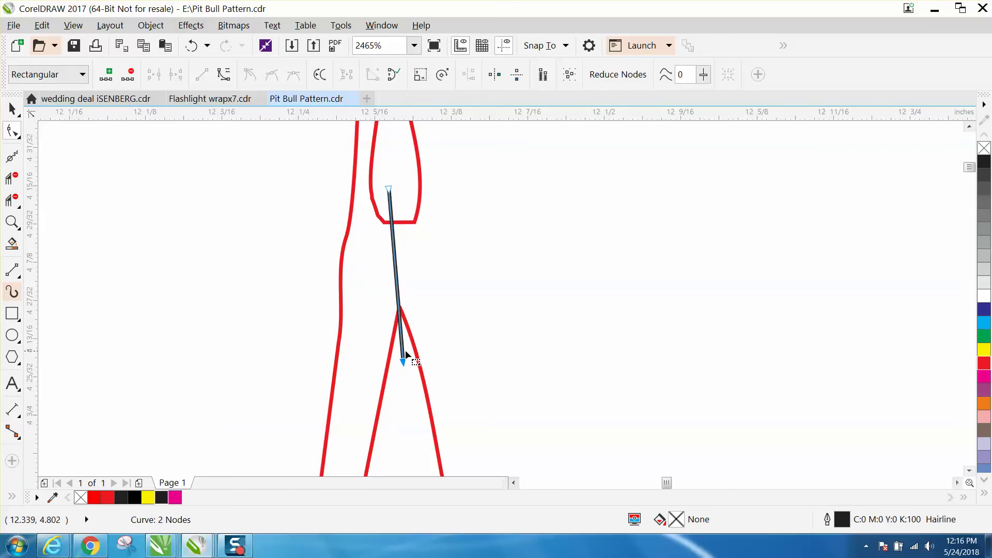
pyautogui.scroll(-2, 234, 264)
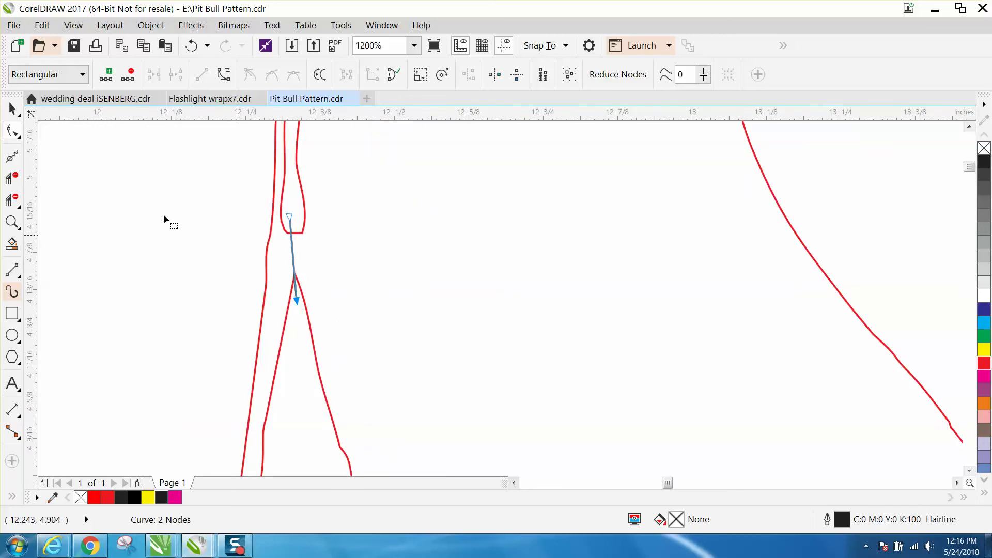
# Try removing the left red curve segment and the connecting line, then undo the deletion
pyautogui.click(21, 212)
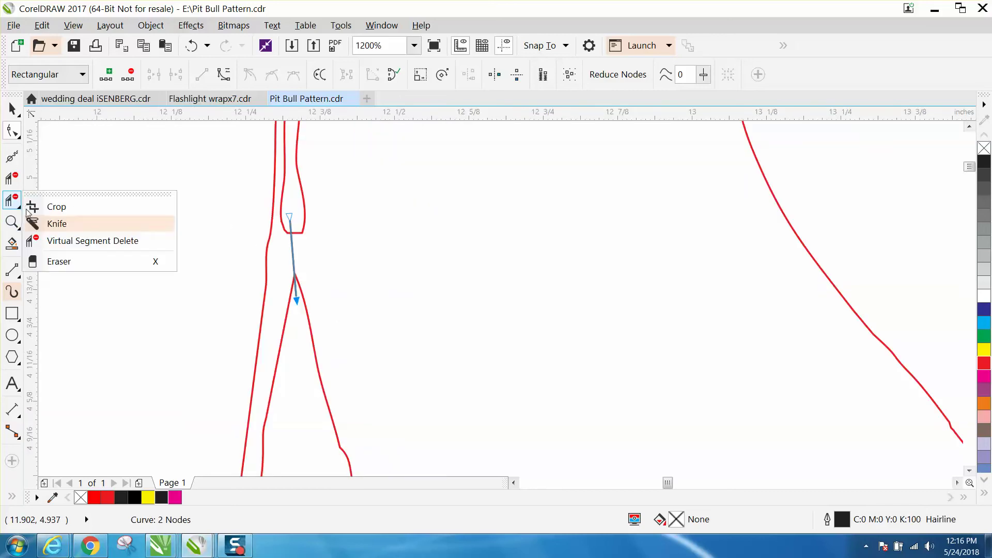
pyautogui.click(63, 239)
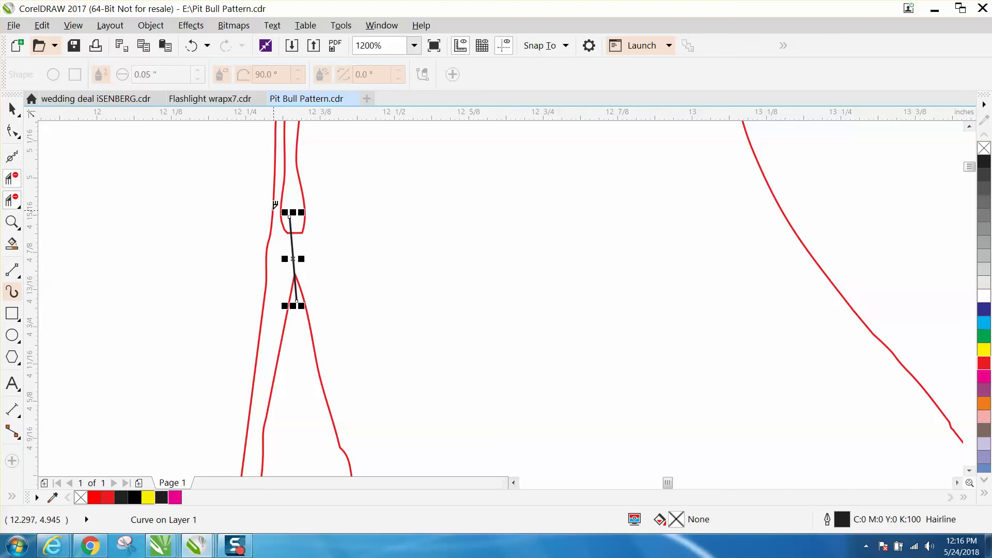
pyautogui.click(274, 205)
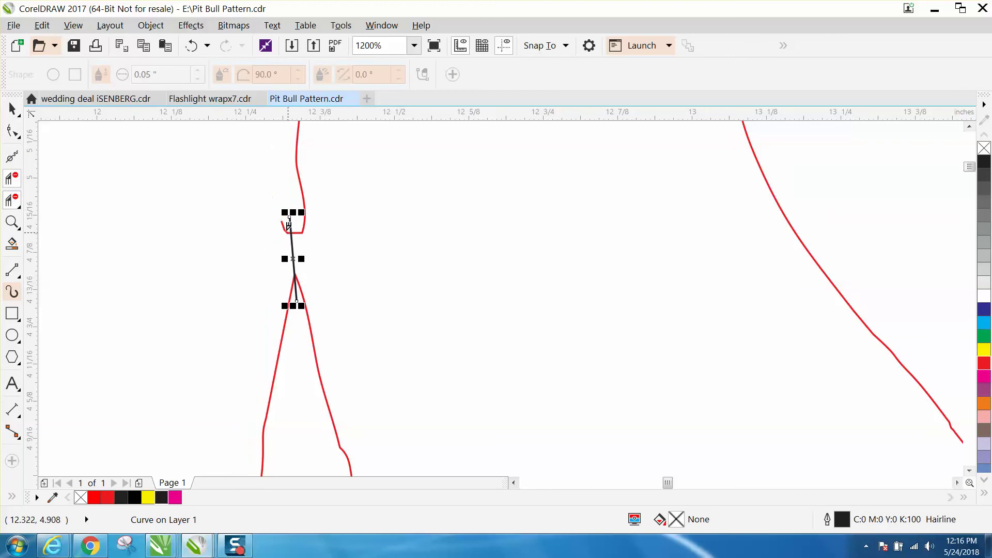
pyautogui.click(13, 108)
pyautogui.press('Delete')
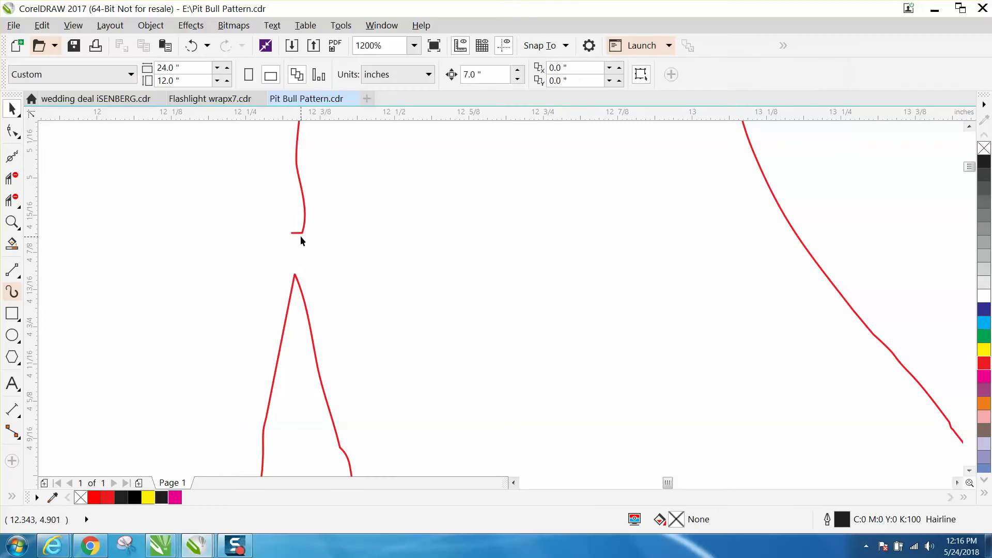
pyautogui.scroll(-4, 277, 236)
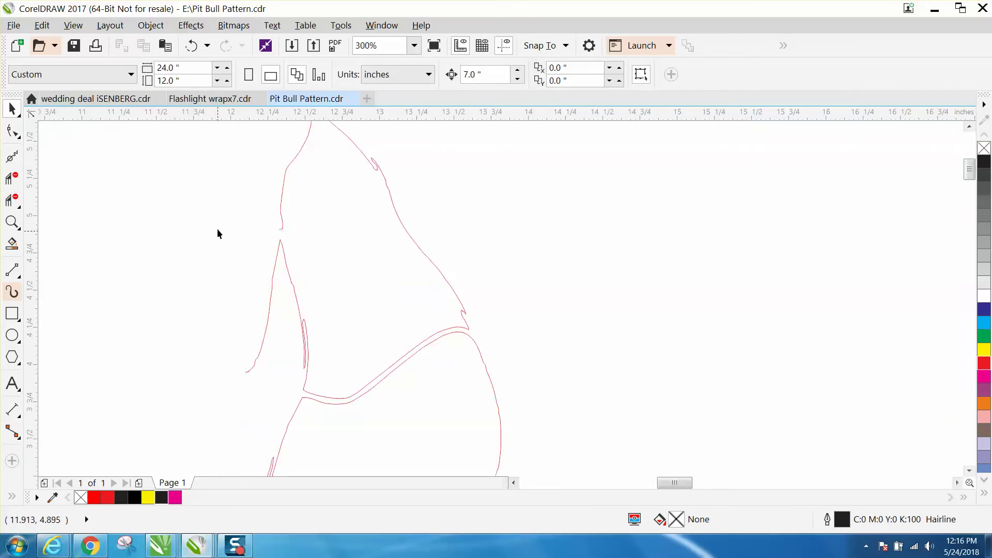
pyautogui.click(191, 47)
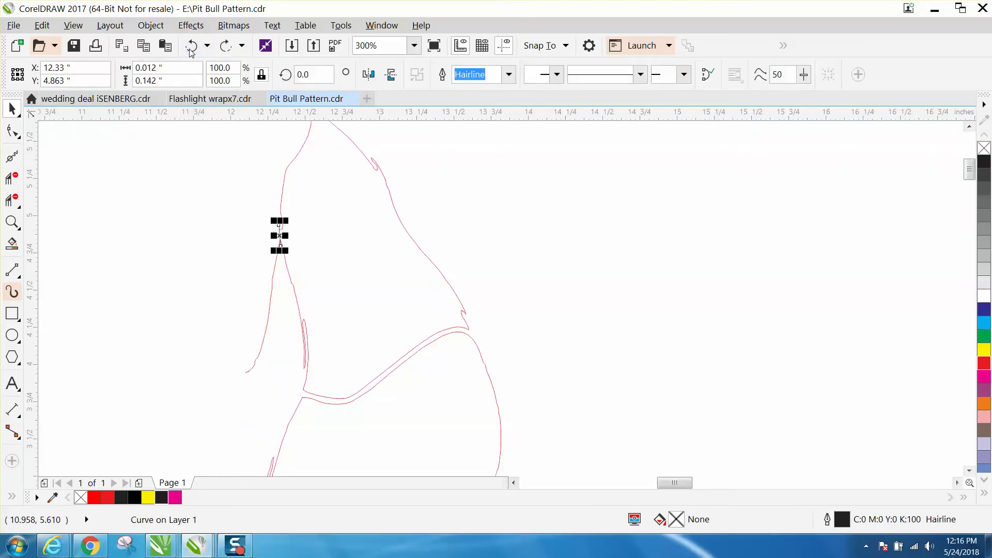
# Delete the stray left curve segment with Virtual Segment Delete, then delete the short black line
pyautogui.click(20, 210)
pyautogui.click(109, 239)
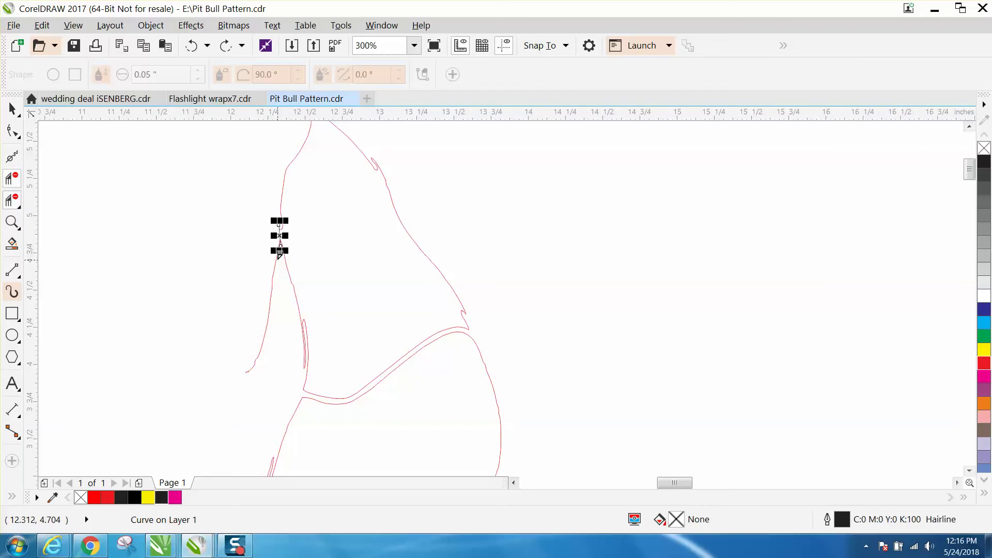
pyautogui.click(279, 253)
pyautogui.click(12, 222)
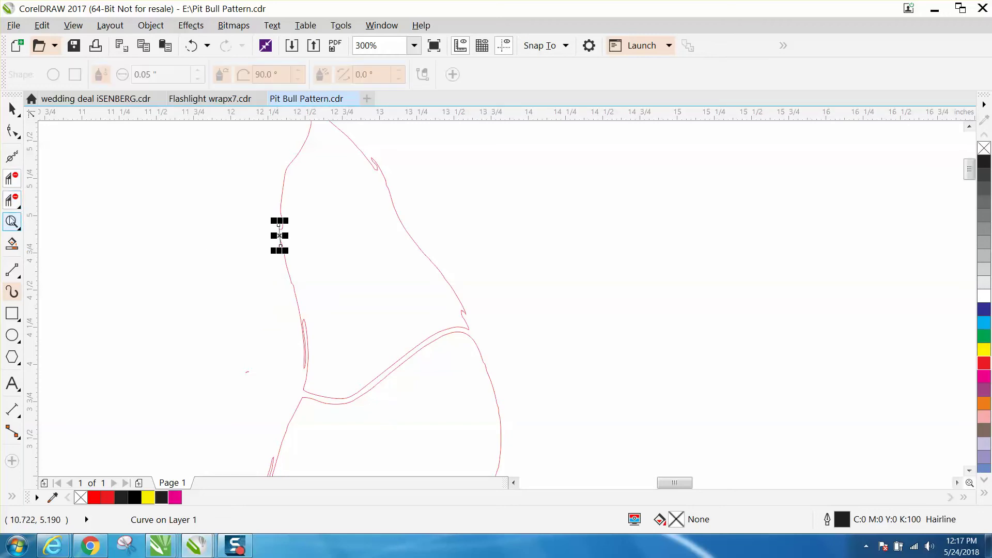
pyautogui.moveTo(243, 219); pyautogui.dragTo(308, 262)
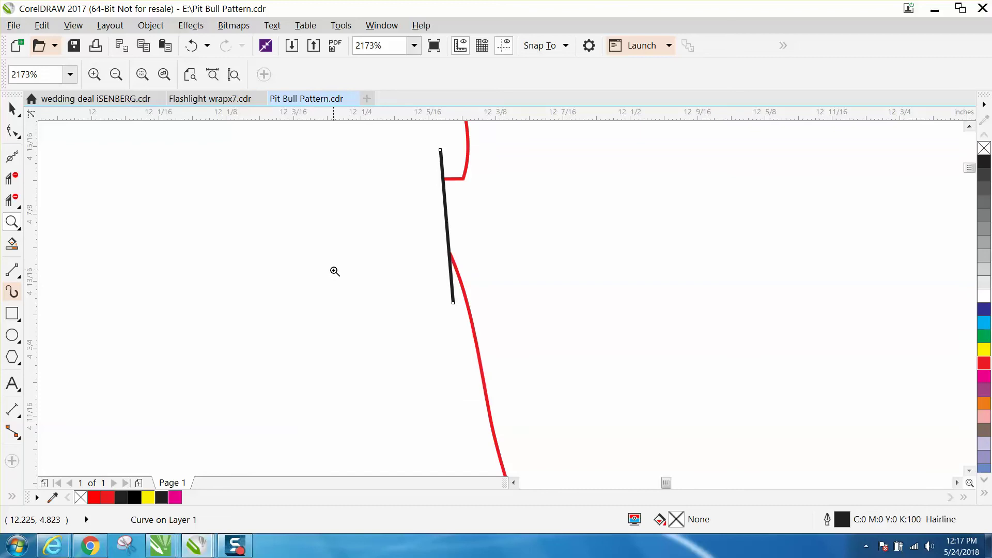
pyautogui.click(12, 109)
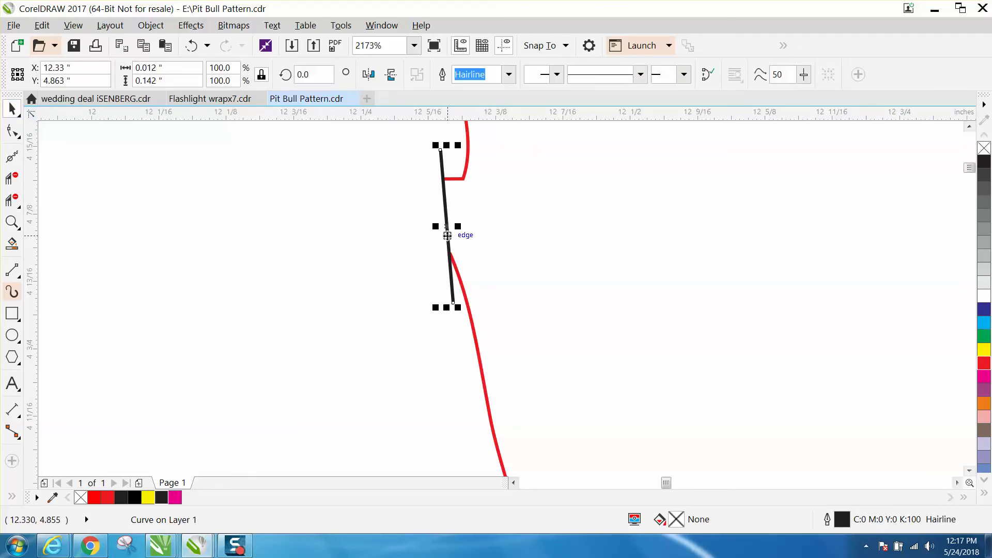
pyautogui.press('Delete')
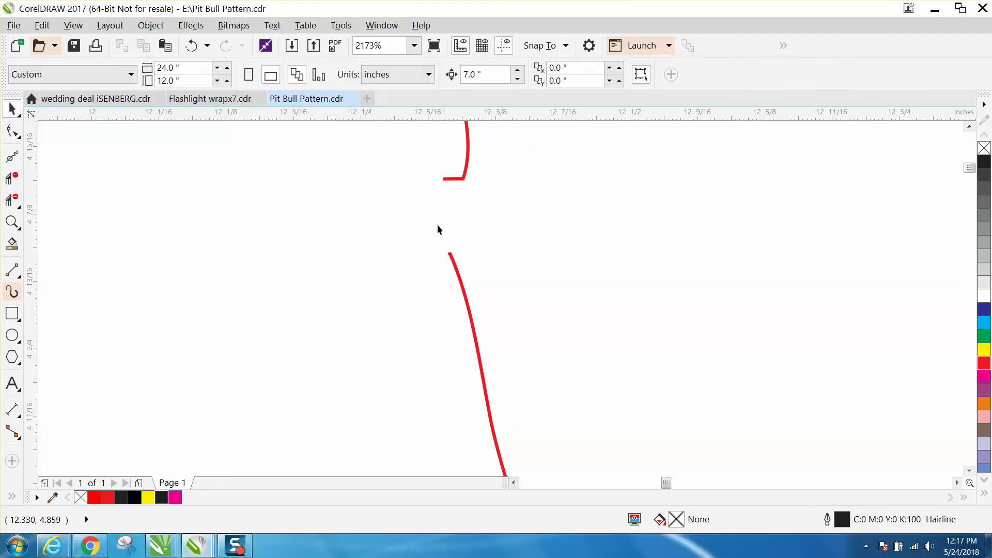
pyautogui.click(13, 131)
# Drag the upper red curve end onto the lower node to join, then delete the stray fragment's nodes
pyautogui.click(444, 179)
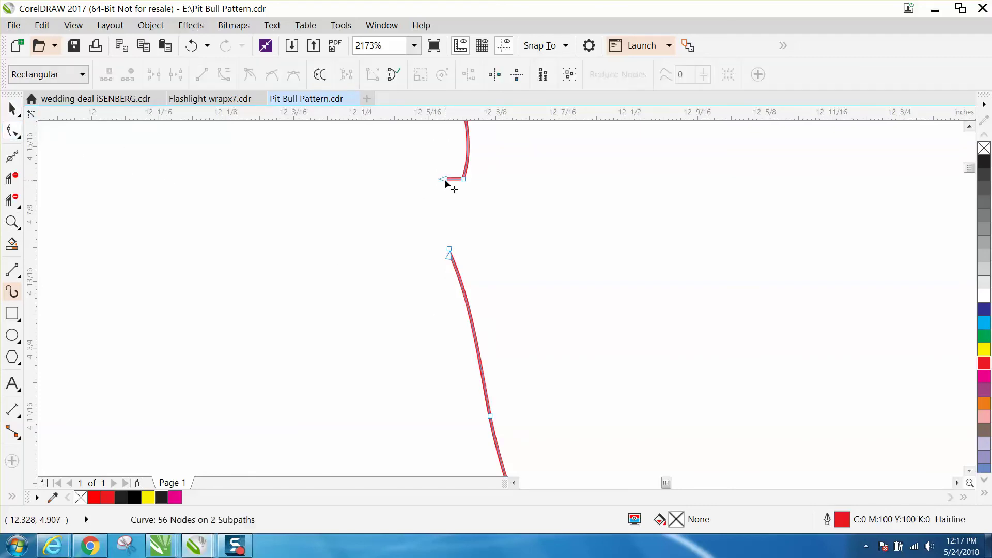
pyautogui.moveTo(443, 179); pyautogui.dragTo(450, 254)
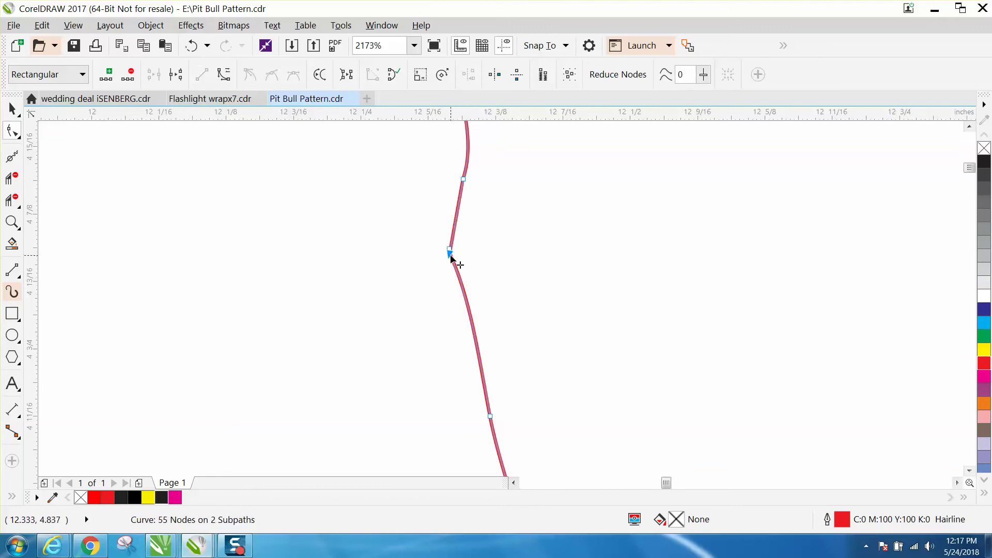
pyautogui.scroll(-4, 432, 213)
pyautogui.scroll(-2, 429, 207)
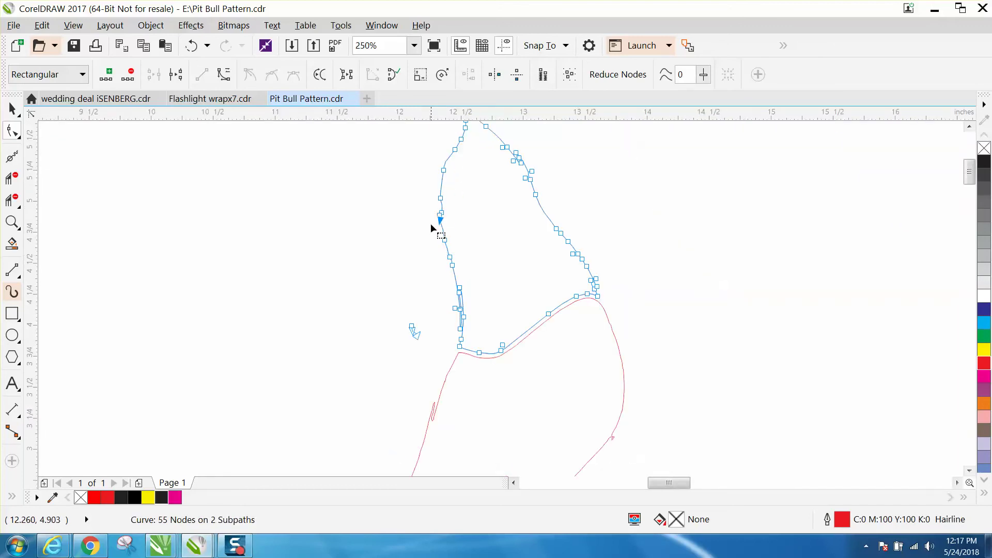
pyautogui.moveTo(432, 355); pyautogui.dragTo(433, 353)
pyautogui.press('Delete')
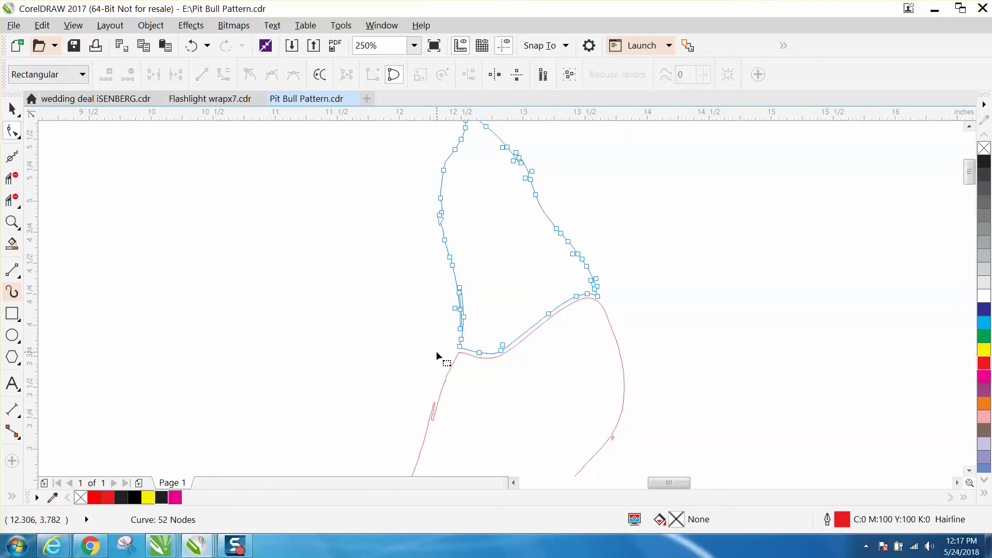
# Zoom in on the narrow loop at the left edge and delete its nodes
pyautogui.click(12, 222)
pyautogui.moveTo(483, 330); pyautogui.dragTo(523, 361)
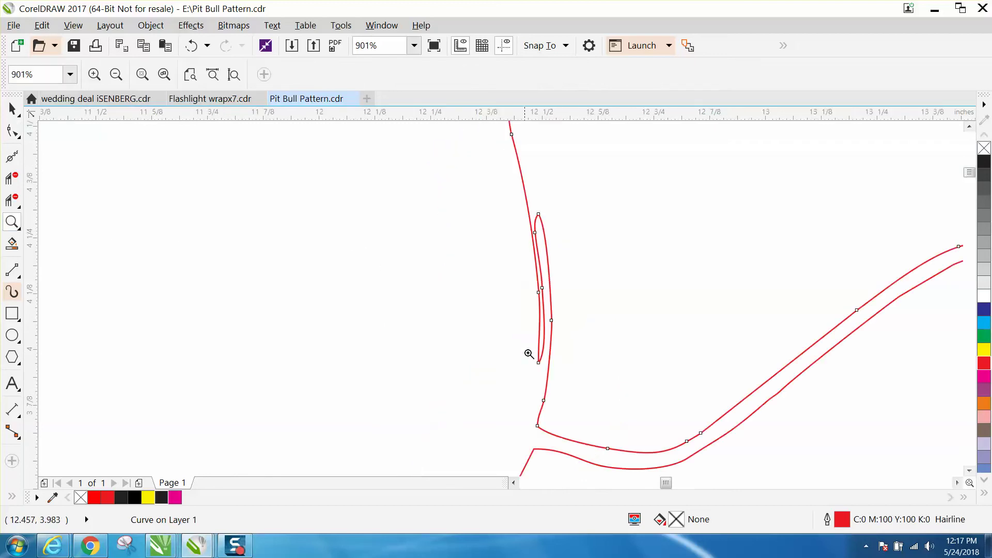
pyautogui.click(18, 137)
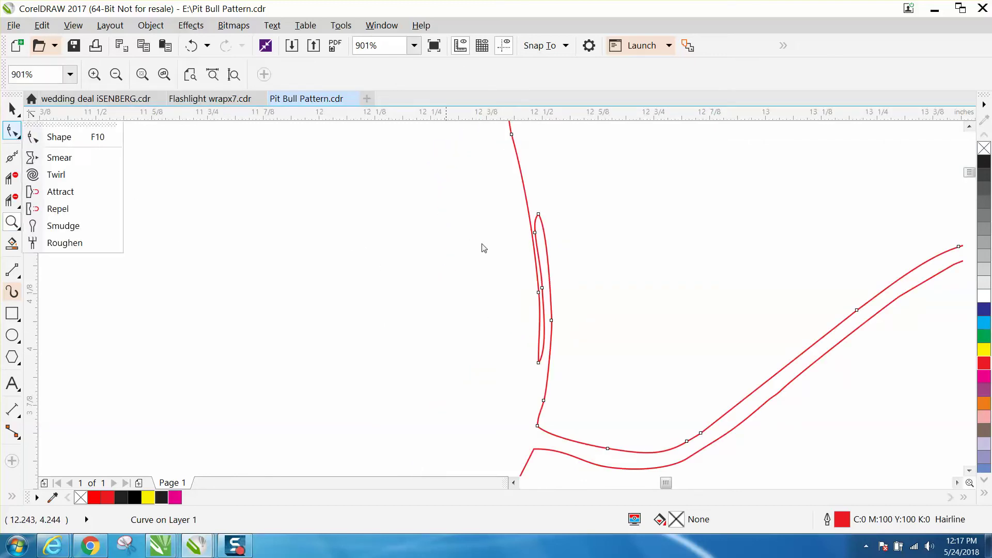
pyautogui.click(59, 136)
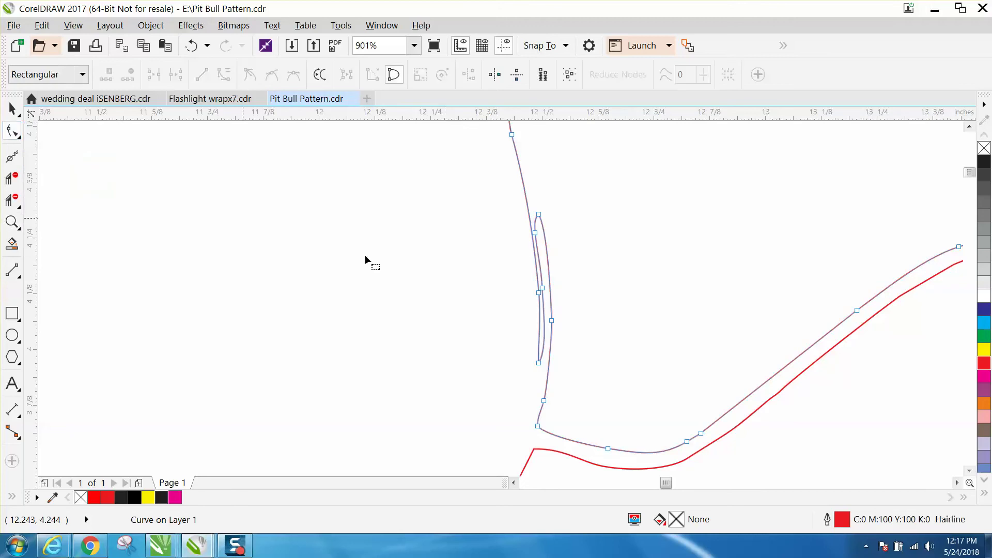
pyautogui.moveTo(506, 228); pyautogui.dragTo(571, 300)
pyautogui.press('Delete')
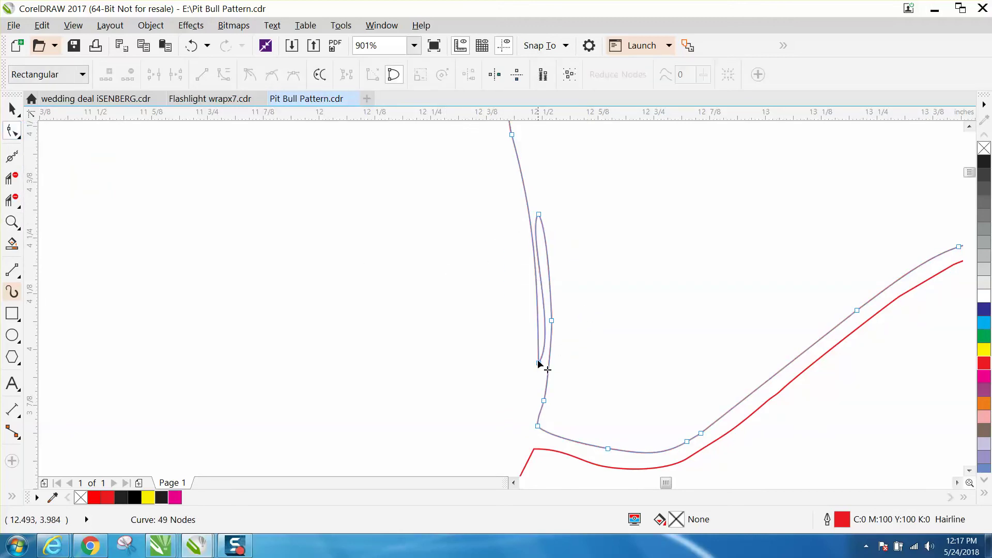
pyautogui.click(538, 363)
pyautogui.press('Delete')
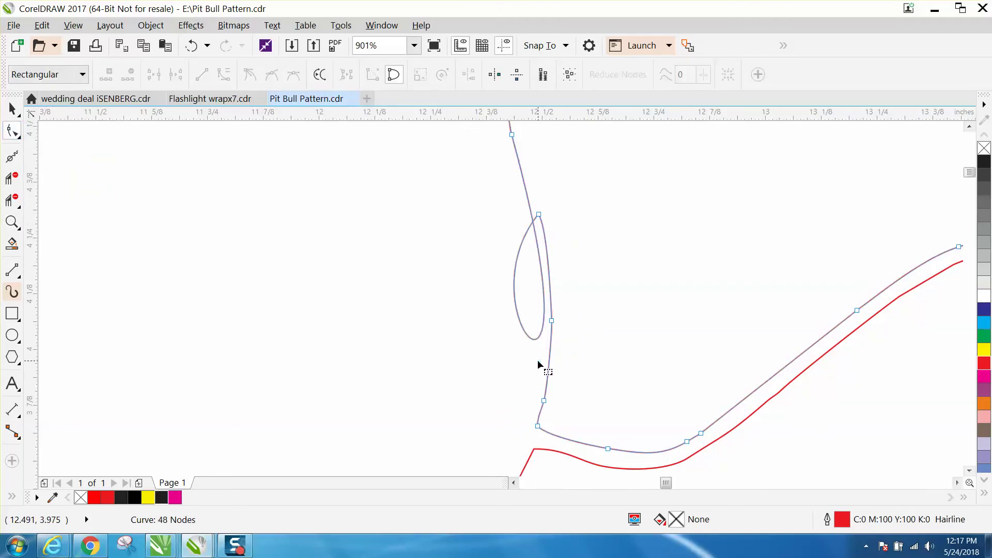
pyautogui.click(539, 214)
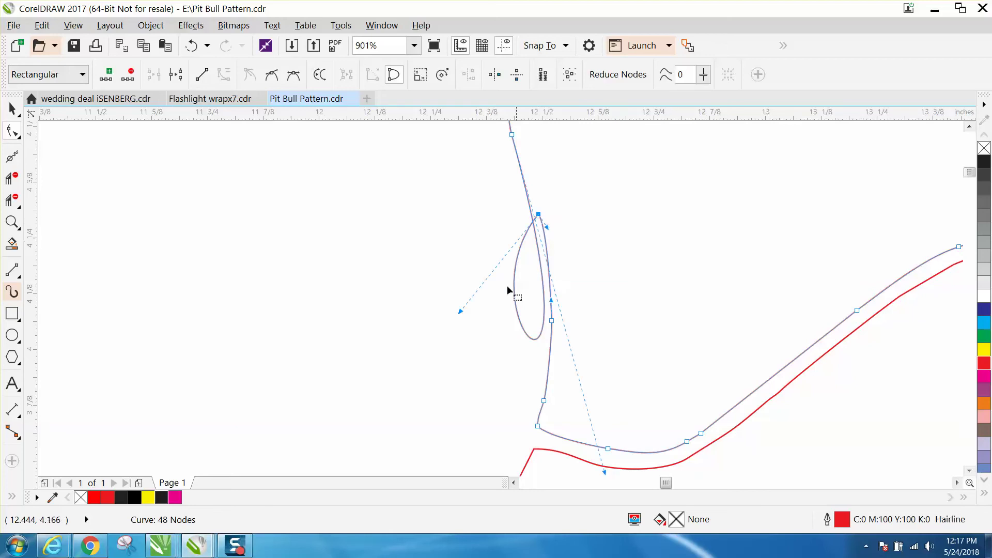
pyautogui.scroll(-2, 494, 295)
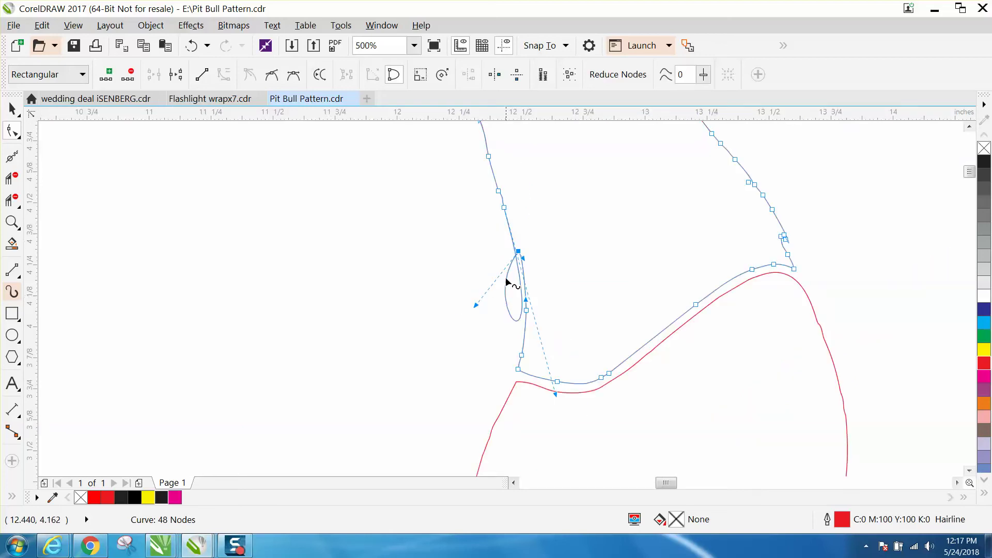
# Convert the segment between the two nodes flanking the loop to a straight line
pyautogui.click(12, 222)
pyautogui.moveTo(418, 197); pyautogui.dragTo(645, 339)
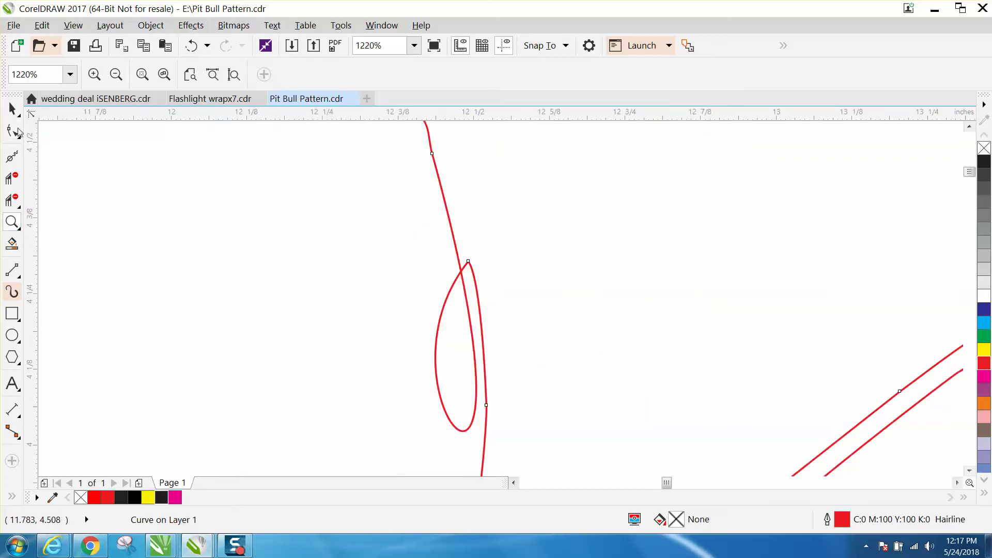
pyautogui.click(12, 109)
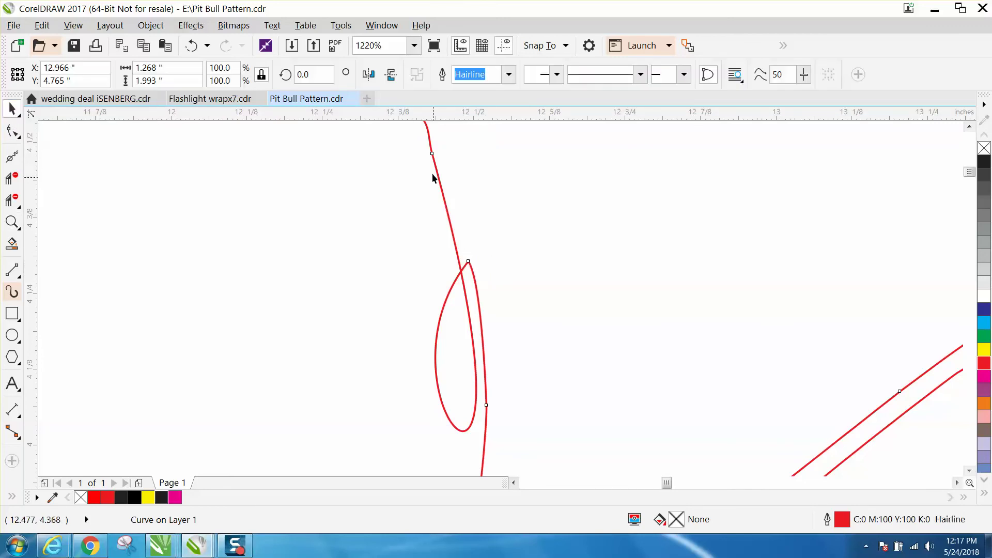
pyautogui.click(14, 132)
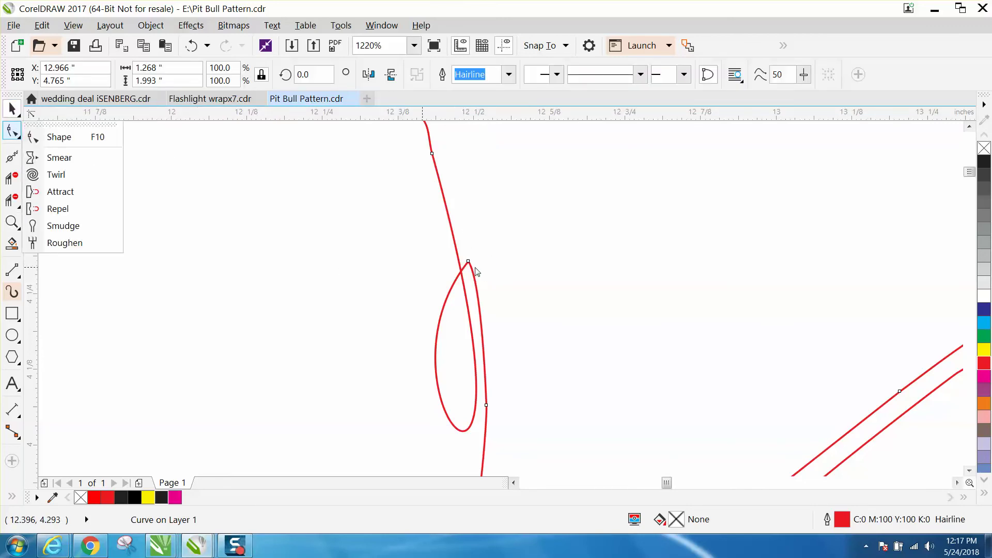
pyautogui.click(59, 137)
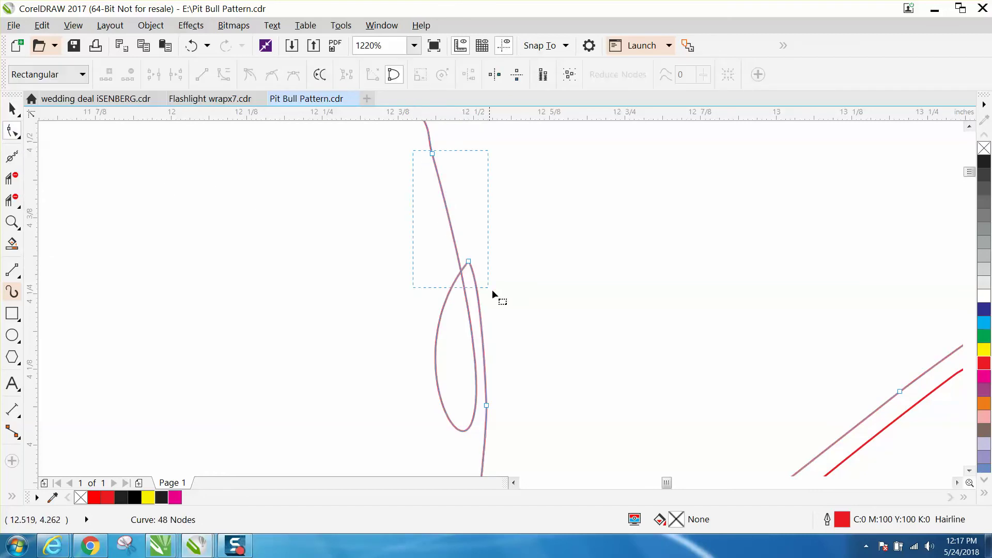
pyautogui.moveTo(491, 289); pyautogui.dragTo(513, 302)
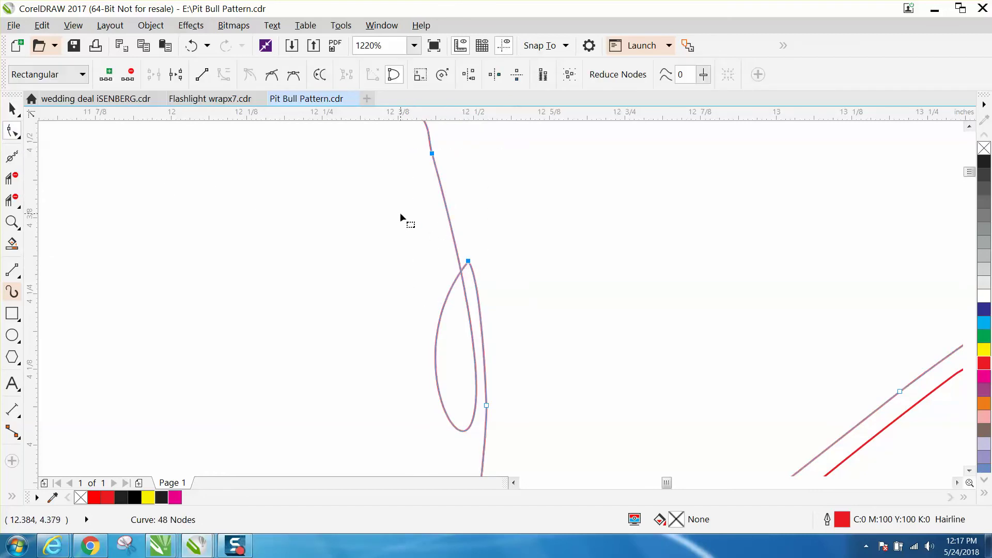
pyautogui.click(205, 76)
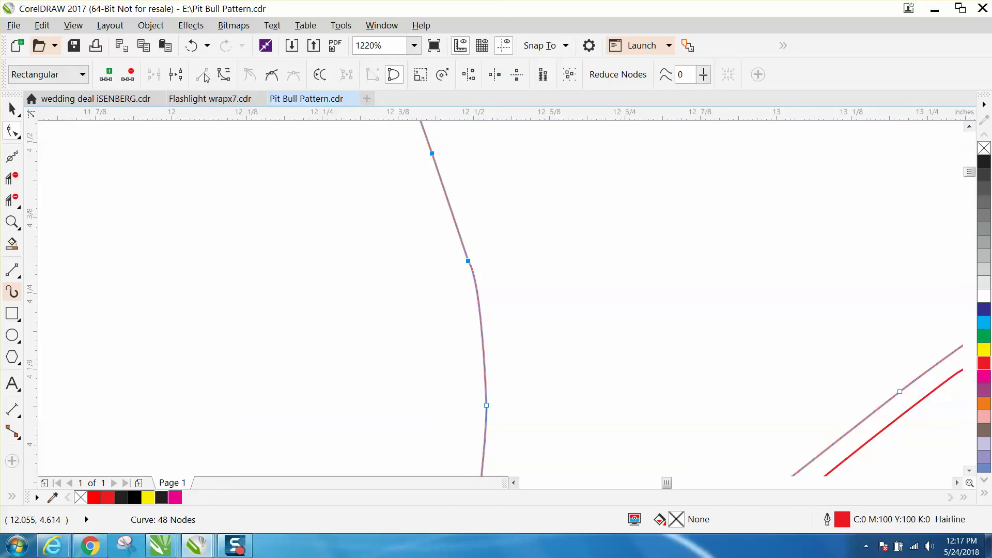
pyautogui.scroll(-2, 439, 231)
pyautogui.click(439, 239)
pyautogui.scroll(-1, 429, 233)
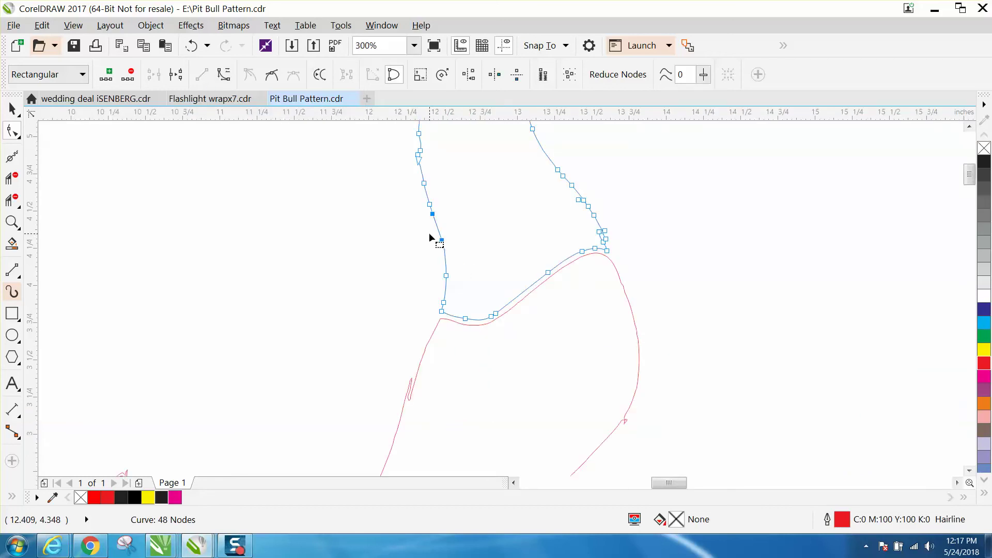
pyautogui.scroll(-1, 426, 234)
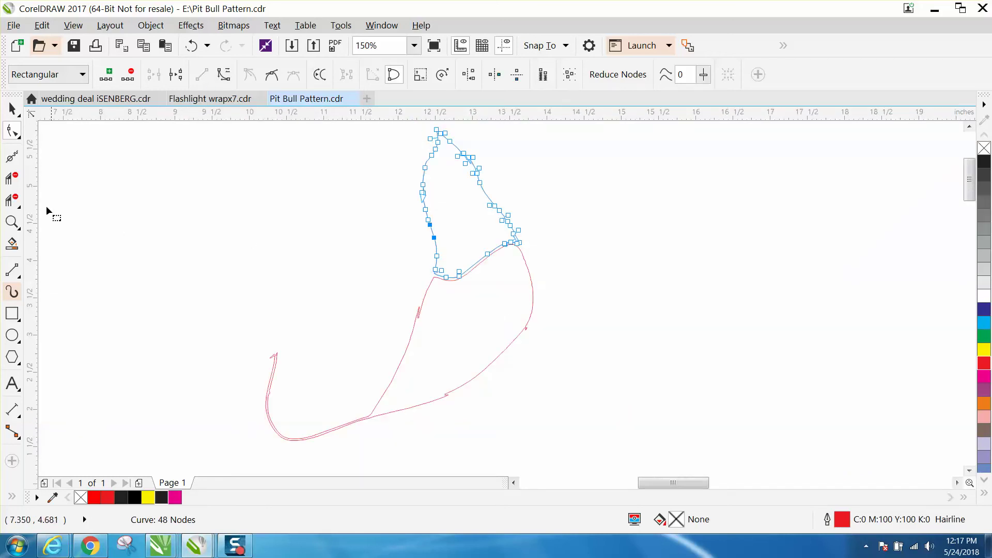
# Delete the next small loop's nodes and the kink node, then drag the upper curve end downward
pyautogui.click(12, 222)
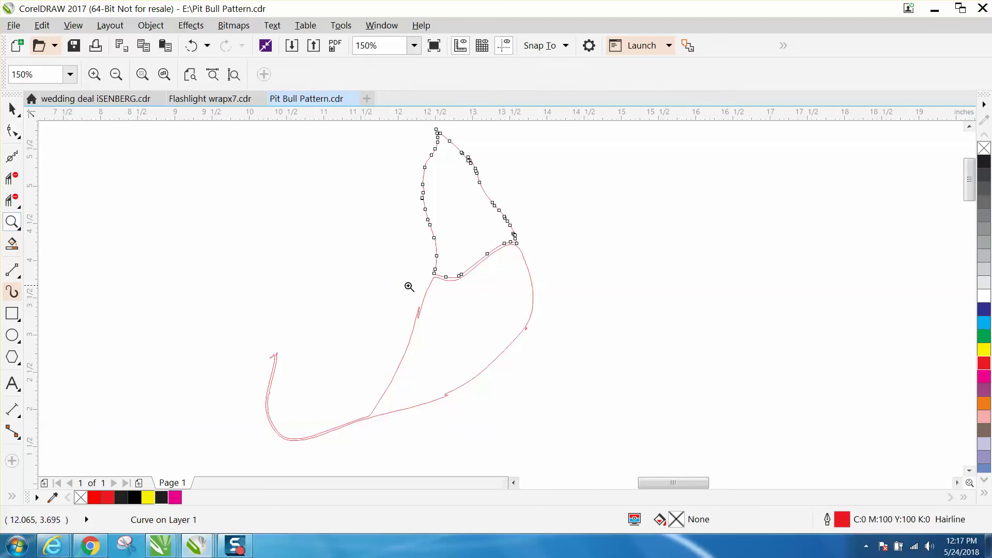
pyautogui.moveTo(404, 294); pyautogui.dragTo(471, 346)
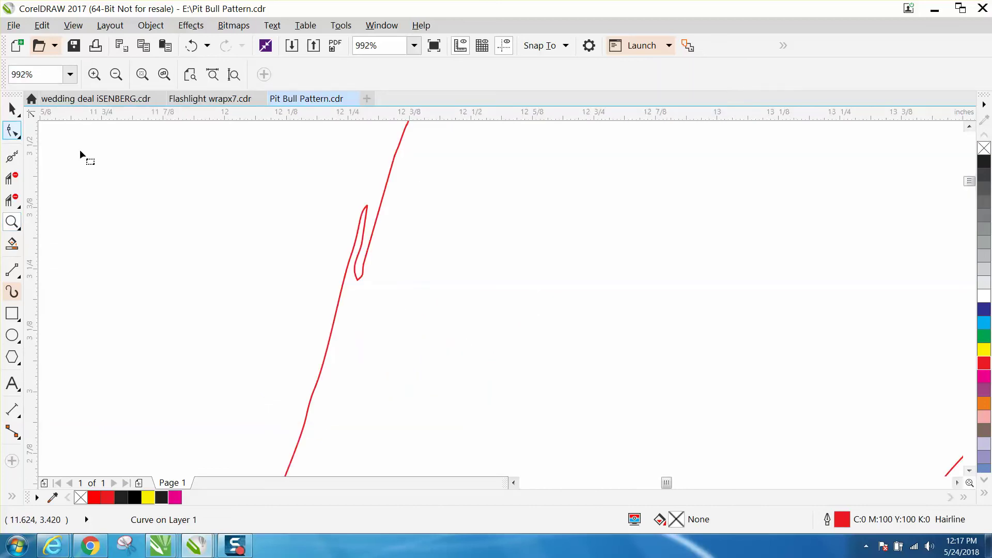
pyautogui.click(366, 256)
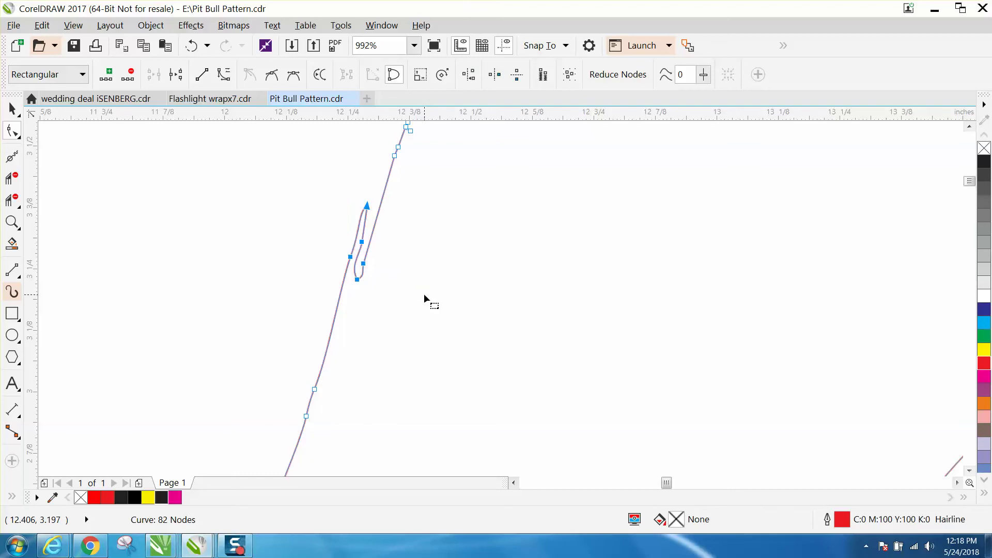
pyautogui.press('Delete')
pyautogui.click(372, 256)
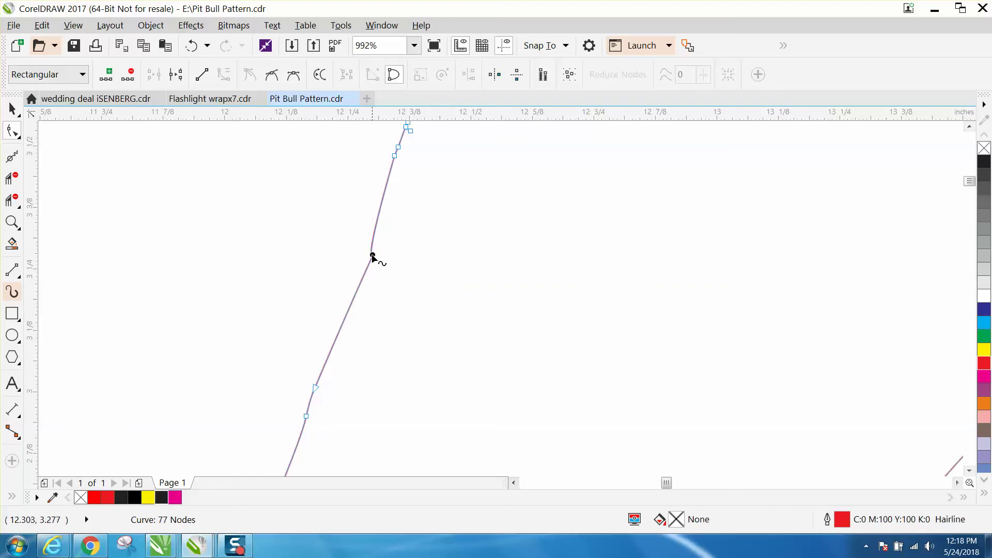
pyautogui.press('Delete')
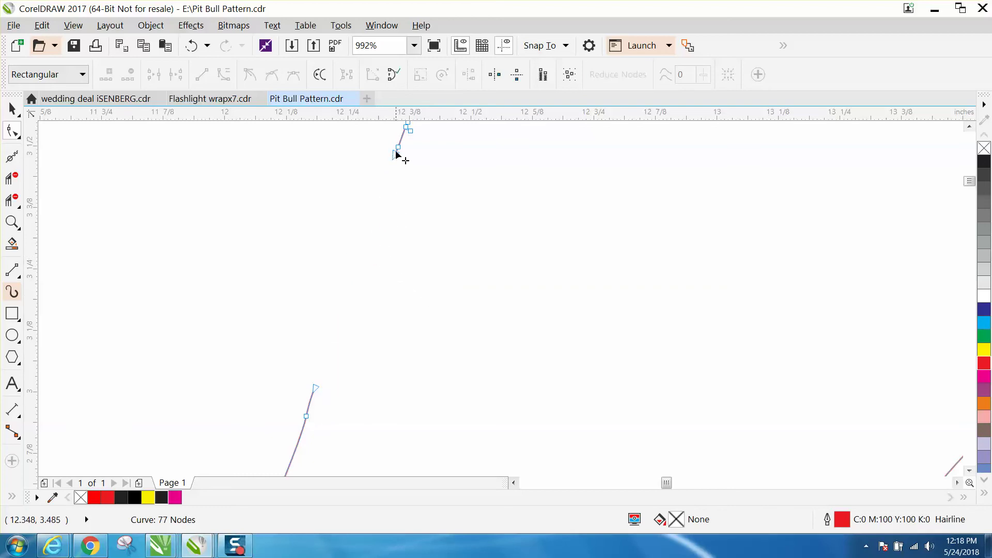
pyautogui.moveTo(397, 154); pyautogui.dragTo(316, 388)
pyautogui.scroll(-2, 354, 376)
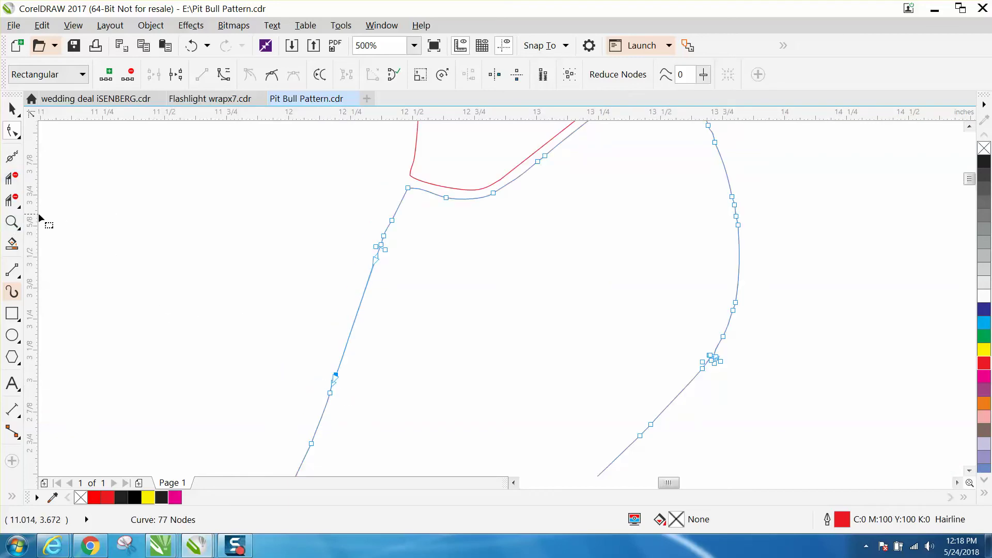
# Zoom in on the gap and join the upper segment's end node onto the lower curve
pyautogui.click(12, 222)
pyautogui.moveTo(301, 357); pyautogui.dragTo(390, 406)
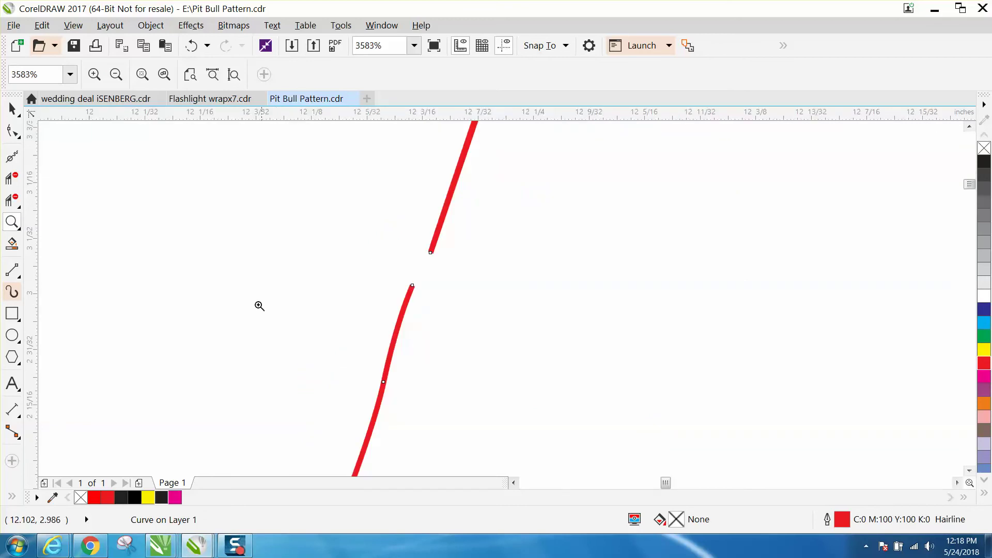
pyautogui.click(17, 135)
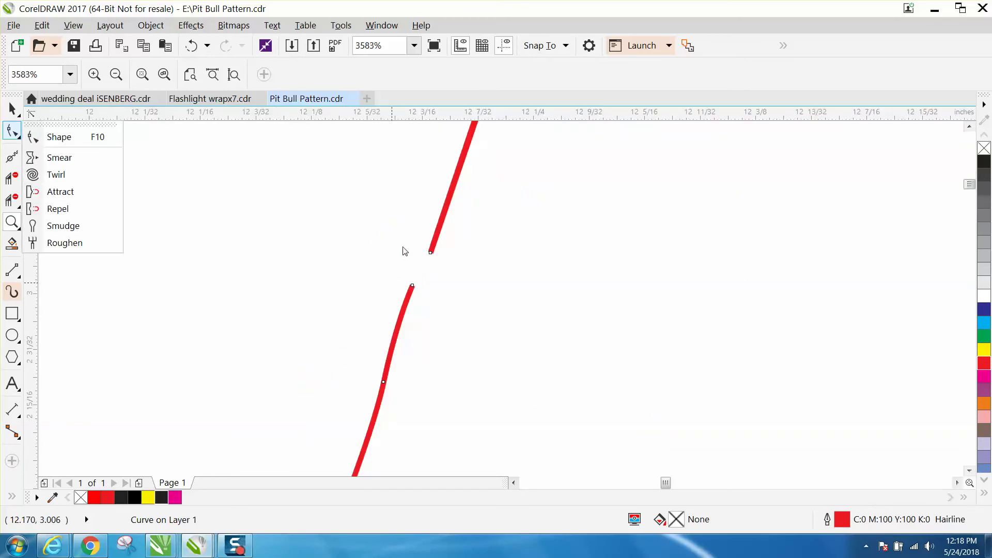
pyautogui.click(71, 145)
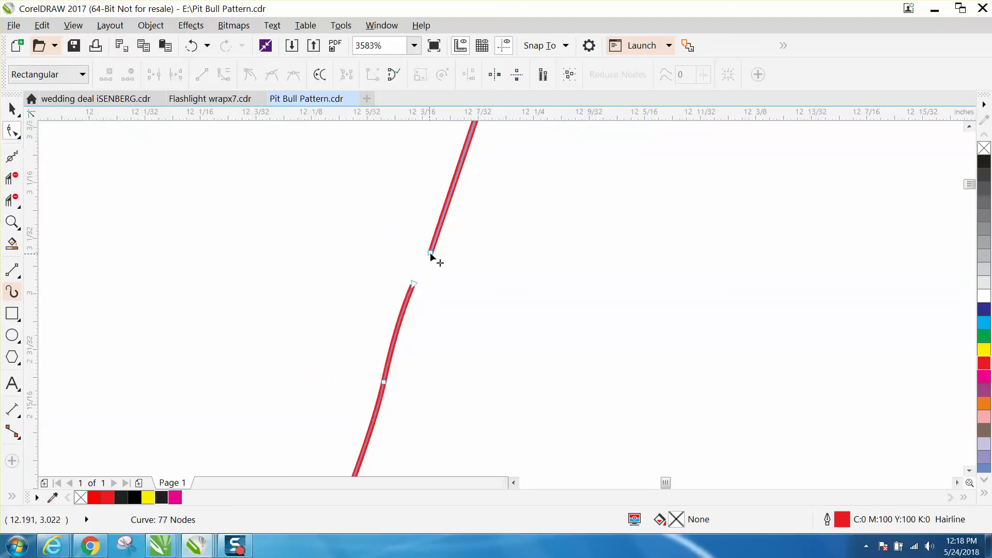
pyautogui.moveTo(430, 253); pyautogui.dragTo(395, 285)
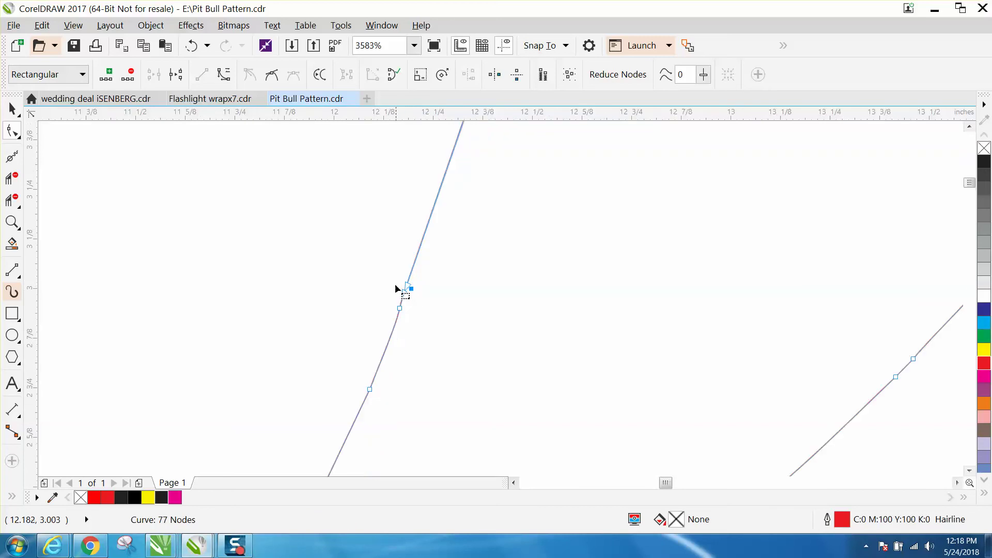
pyautogui.scroll(-5, 447, 305)
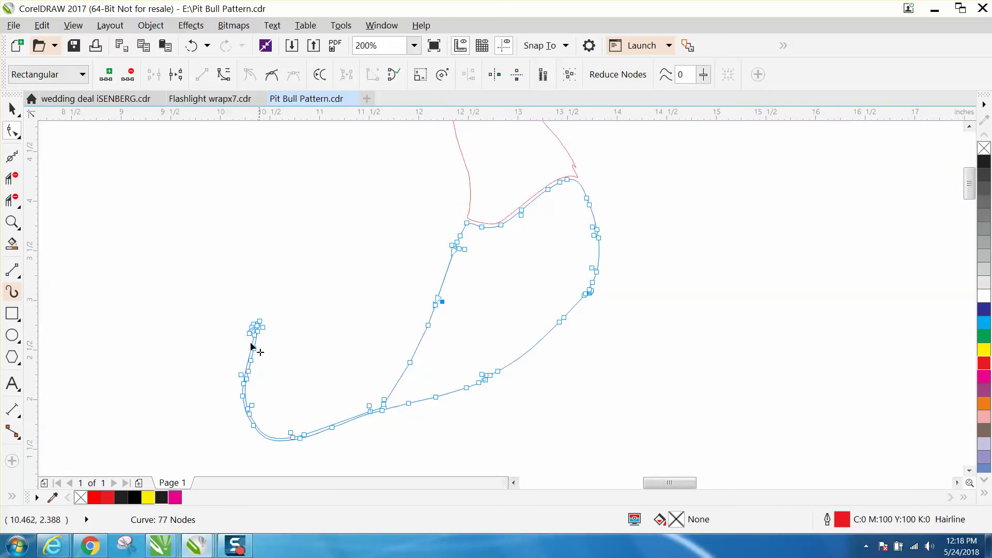
# Draw a short 2-Point cutting line across the junction of the red curves
pyautogui.click(13, 222)
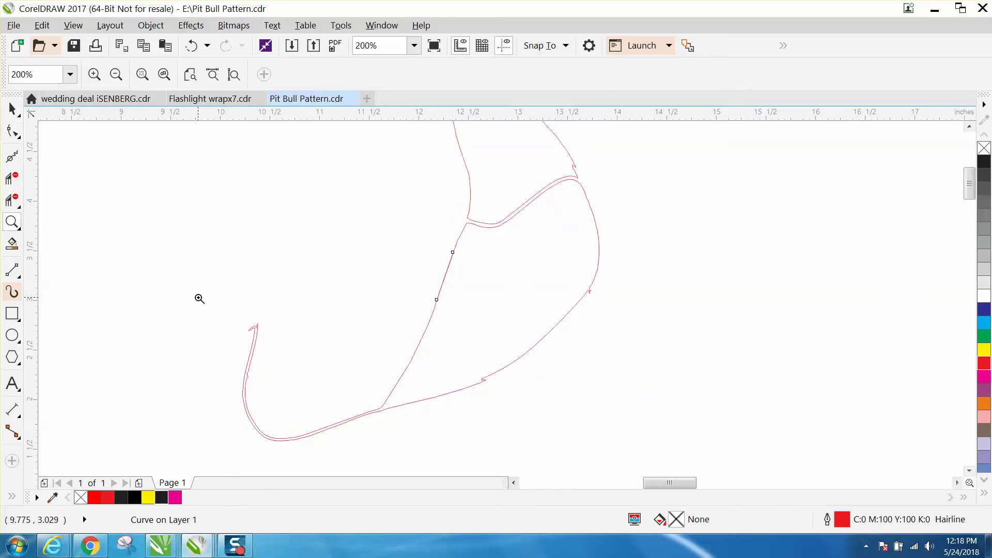
pyautogui.rightClick(192, 293)
pyautogui.moveTo(191, 294); pyautogui.dragTo(360, 415)
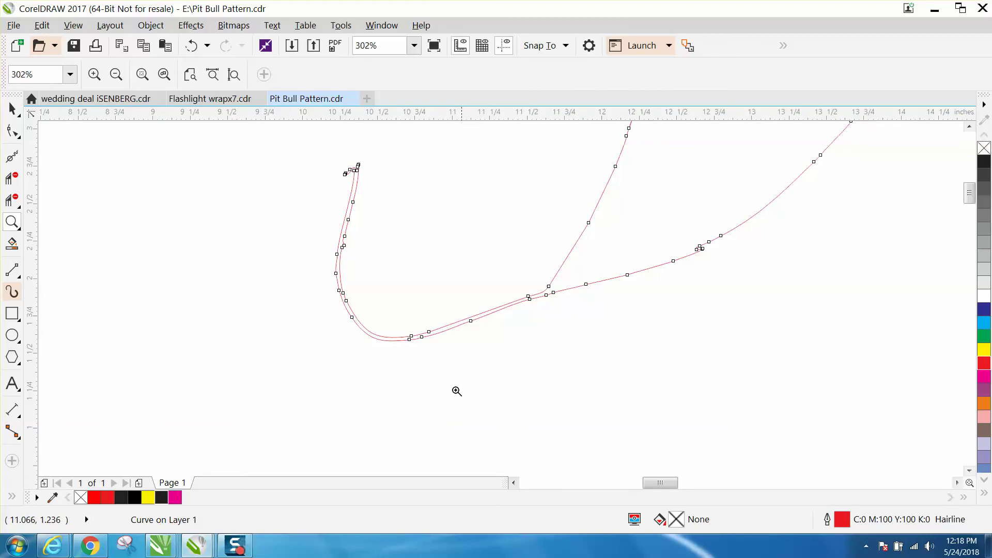
pyautogui.click(12, 269)
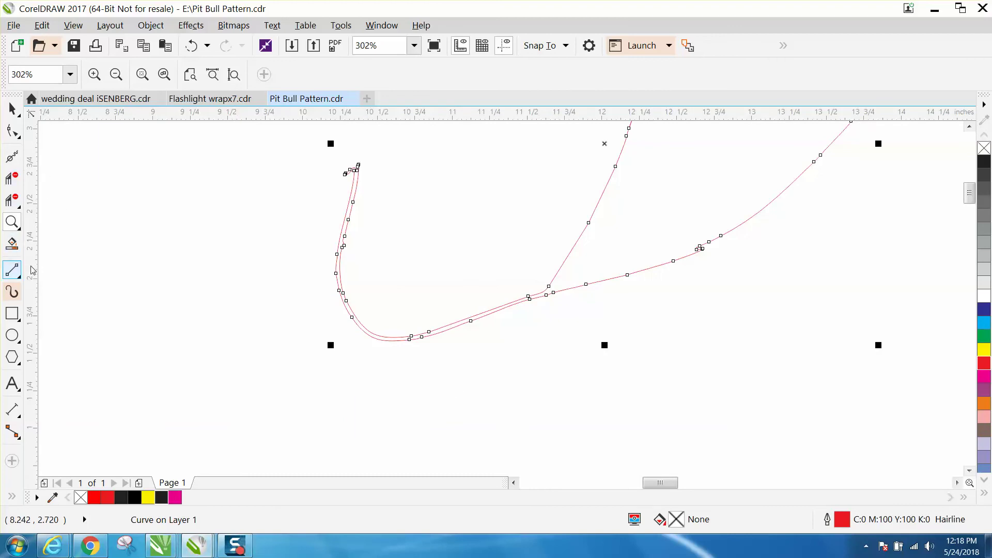
pyautogui.moveTo(543, 275); pyautogui.dragTo(546, 315)
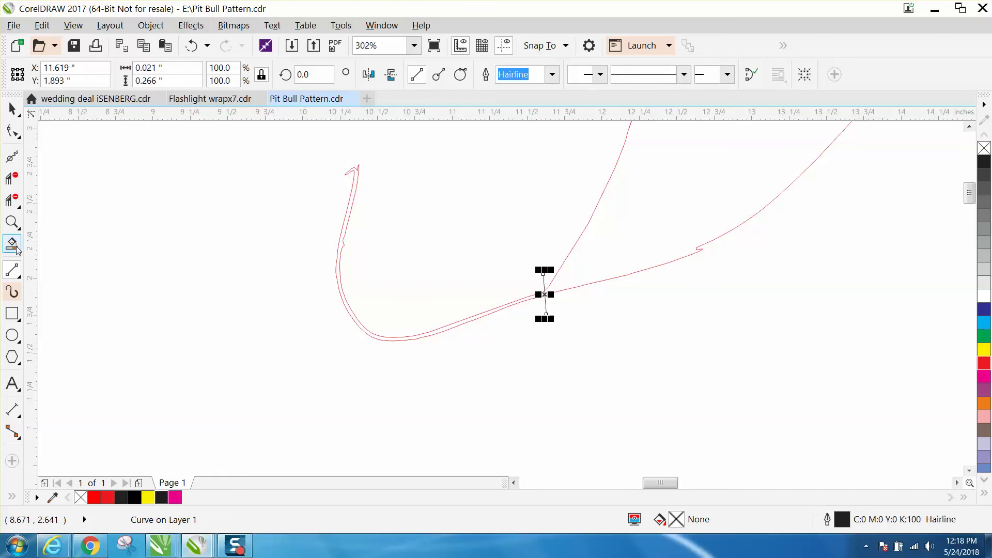
# Remove the two hooked left red curve lines with Virtual Segment Delete, then deselect
pyautogui.click(21, 209)
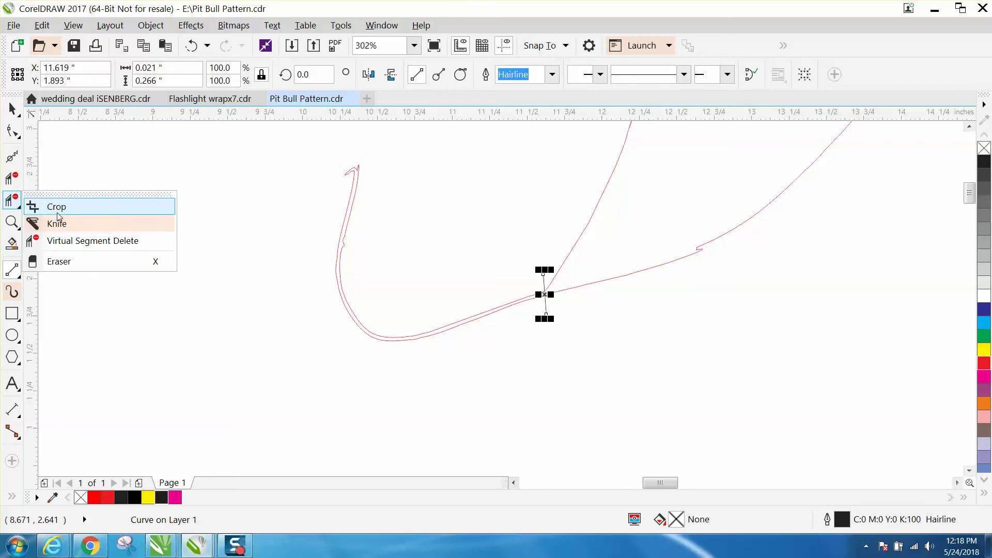
pyautogui.click(81, 240)
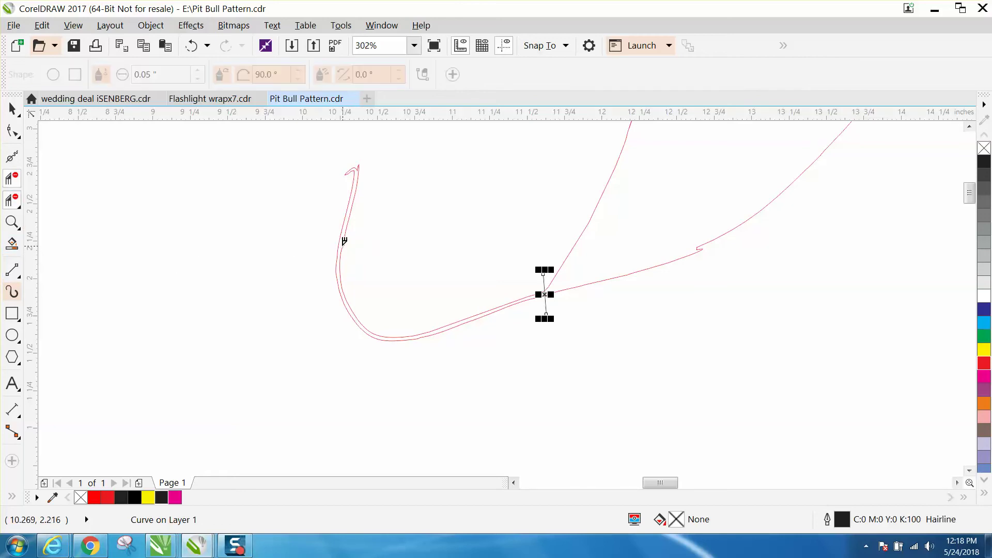
pyautogui.click(343, 239)
pyautogui.click(342, 231)
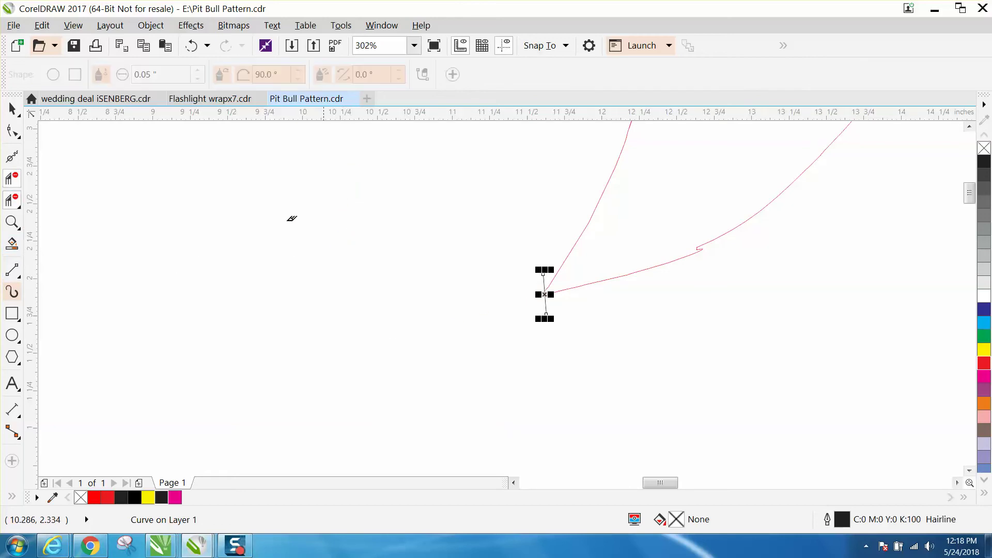
pyautogui.press('space')
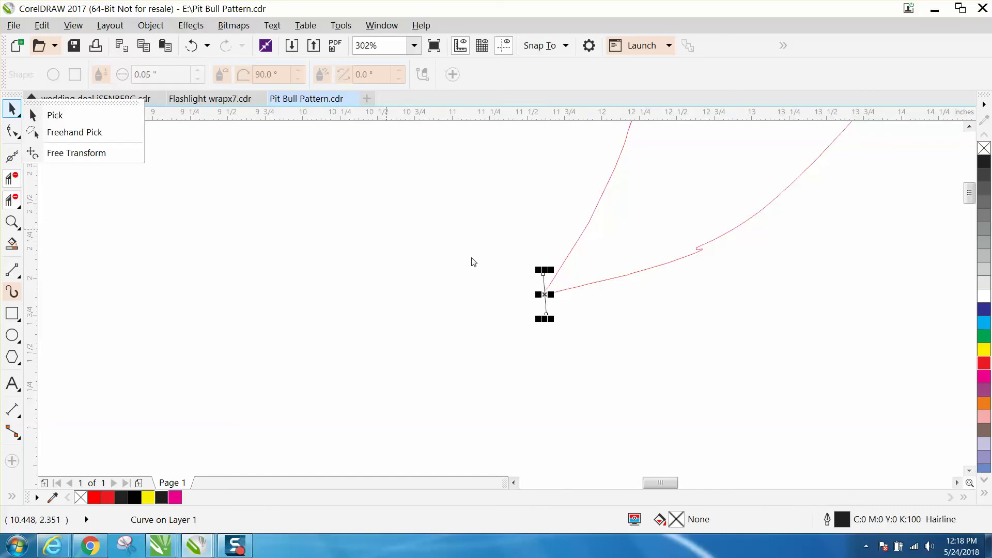
pyautogui.click(12, 108)
pyautogui.click(52, 115)
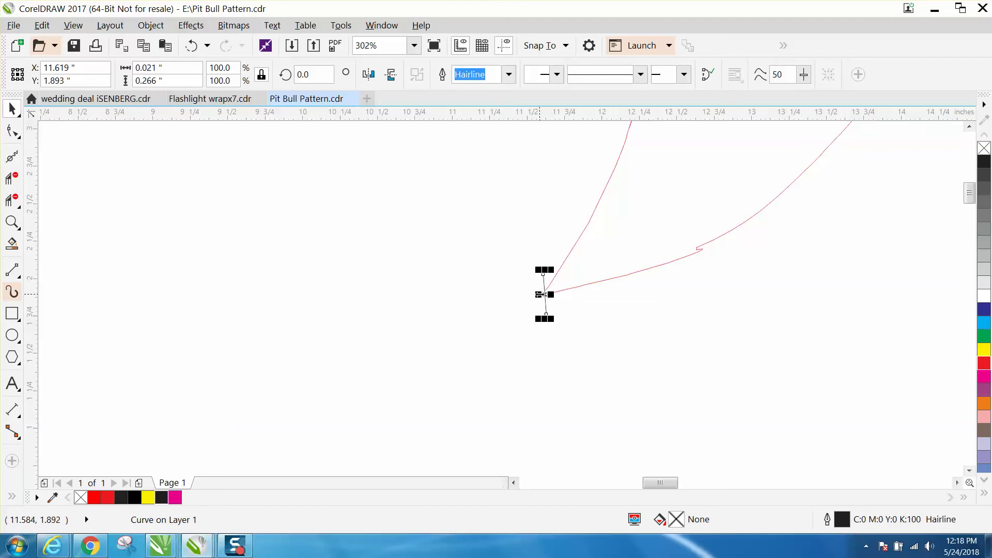
pyautogui.press('Escape')
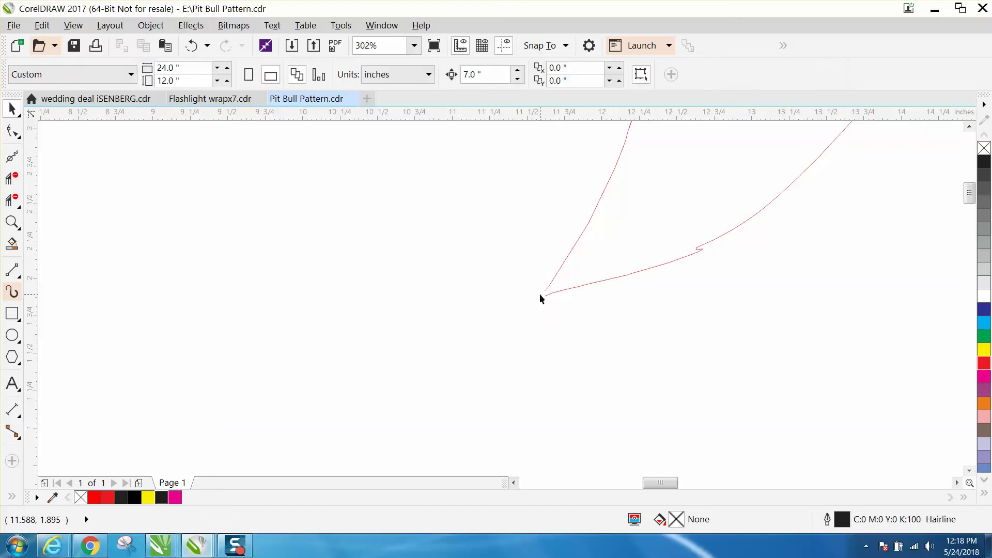
pyautogui.click(15, 226)
# Zoom into the junction and join the lower line's end node onto the upper line's end
pyautogui.click(12, 222)
pyautogui.moveTo(516, 266); pyautogui.dragTo(612, 319)
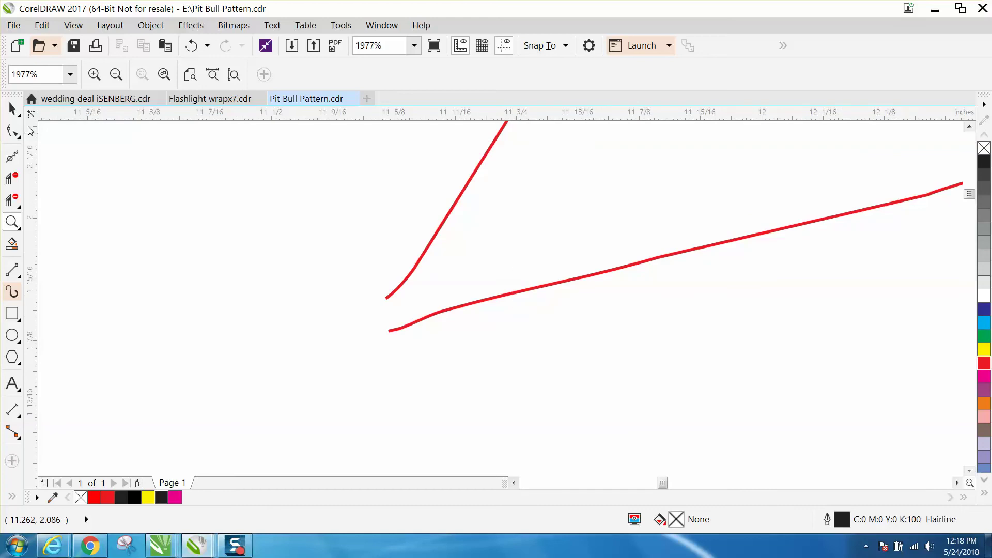
pyautogui.press('F10')
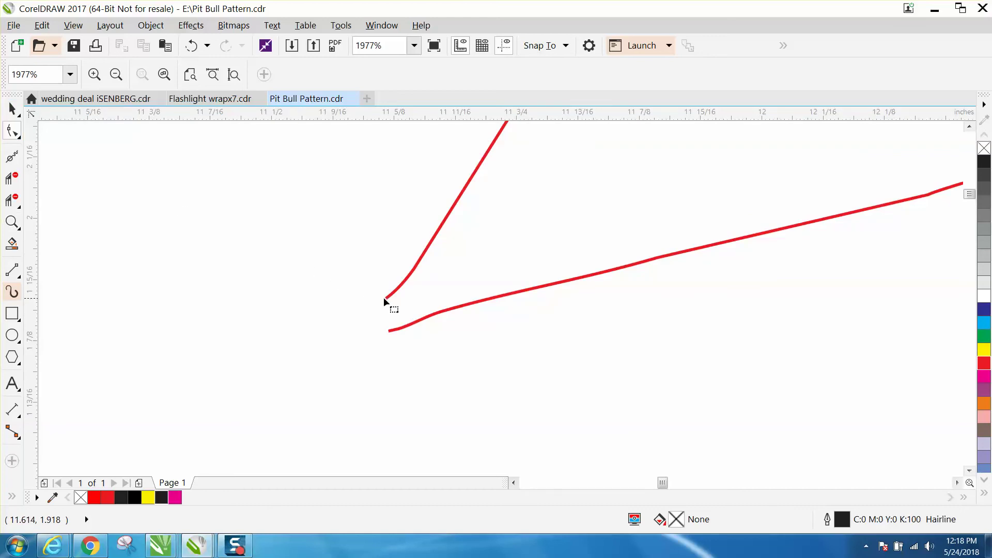
pyautogui.click(386, 297)
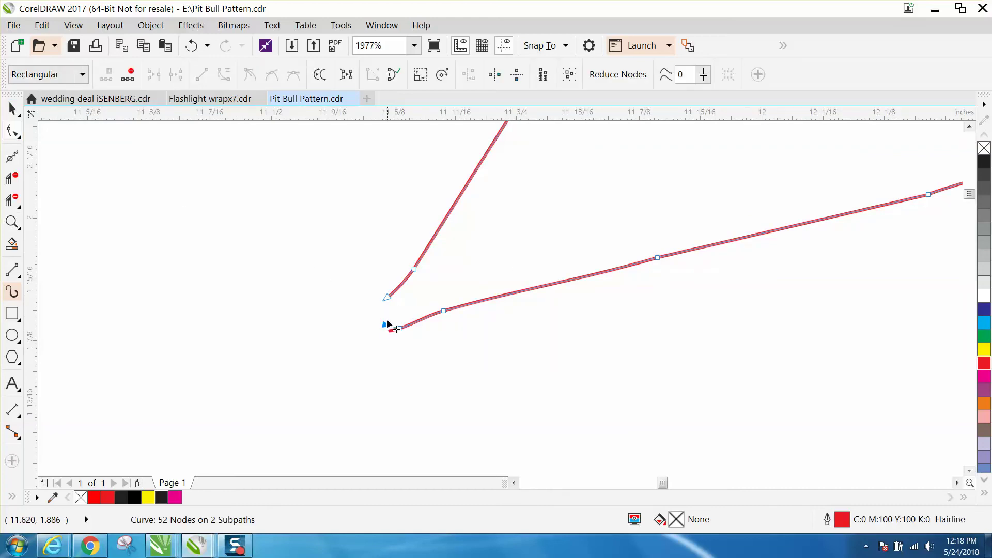
pyautogui.moveTo(387, 331); pyautogui.dragTo(386, 298)
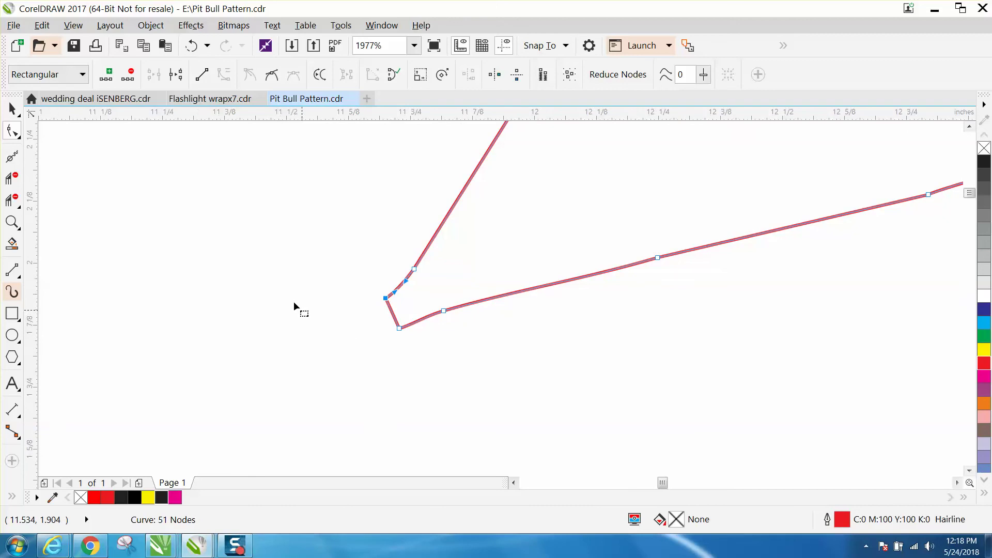
pyautogui.scroll(-4, 291, 297)
# Delete the surplus node clusters along the curve, leaving a 33-node outline
pyautogui.moveTo(546, 207); pyautogui.dragTo(619, 256)
pyautogui.press('Delete')
pyautogui.scroll(-2, 621, 255)
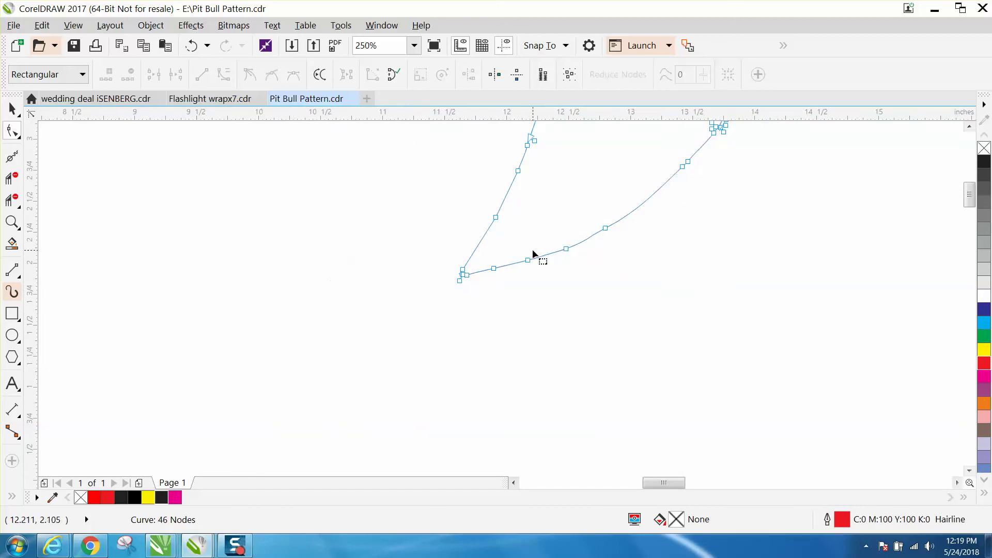
pyautogui.scroll(-2, 693, 263)
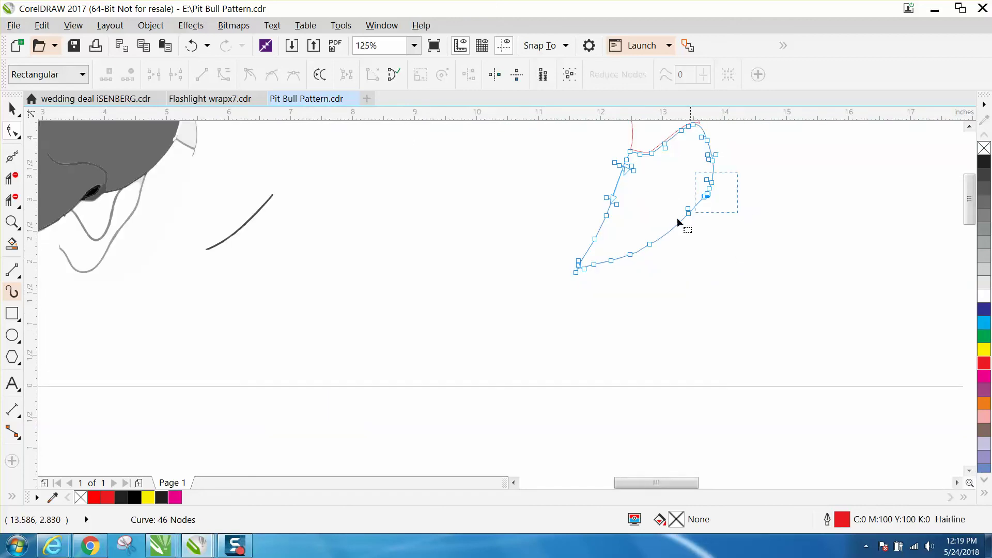
pyautogui.moveTo(677, 218); pyautogui.dragTo(666, 225)
pyautogui.press('Delete')
pyautogui.scroll(3, 967, 225)
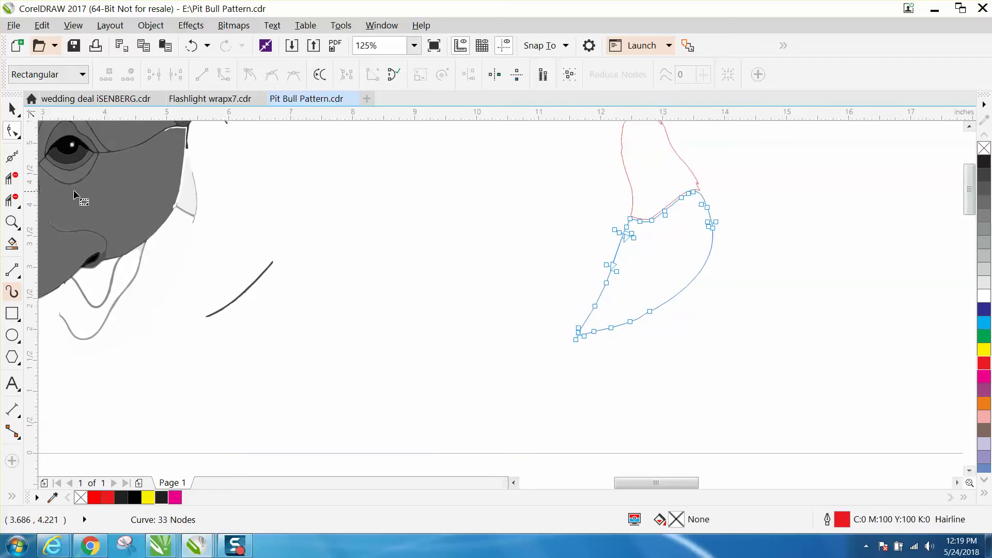
pyautogui.click(12, 222)
pyautogui.moveTo(614, 186); pyautogui.dragTo(772, 238)
pyautogui.rightClick(671, 235)
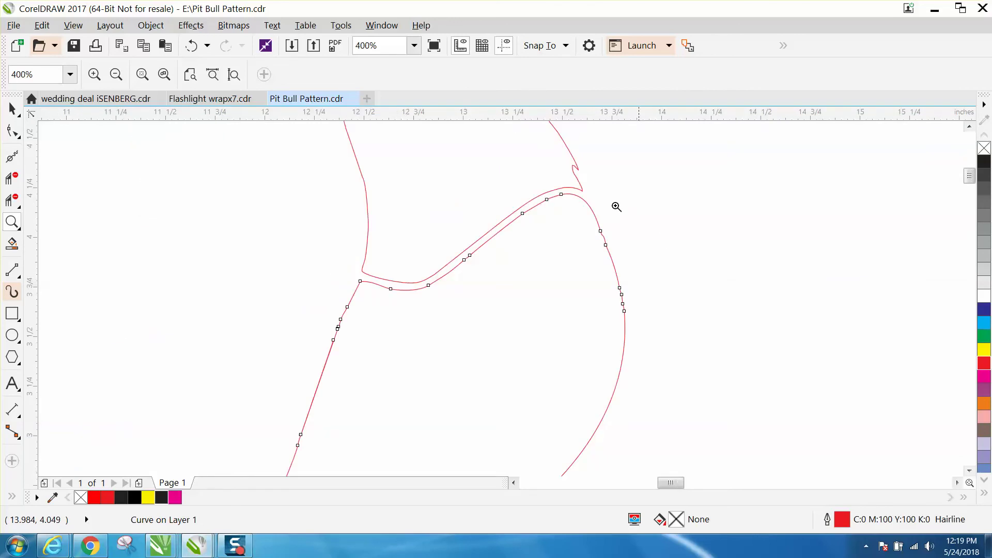
# Delete the upper-right node cluster, move the end node onto the outline, and remove two more nodes
pyautogui.click(13, 131)
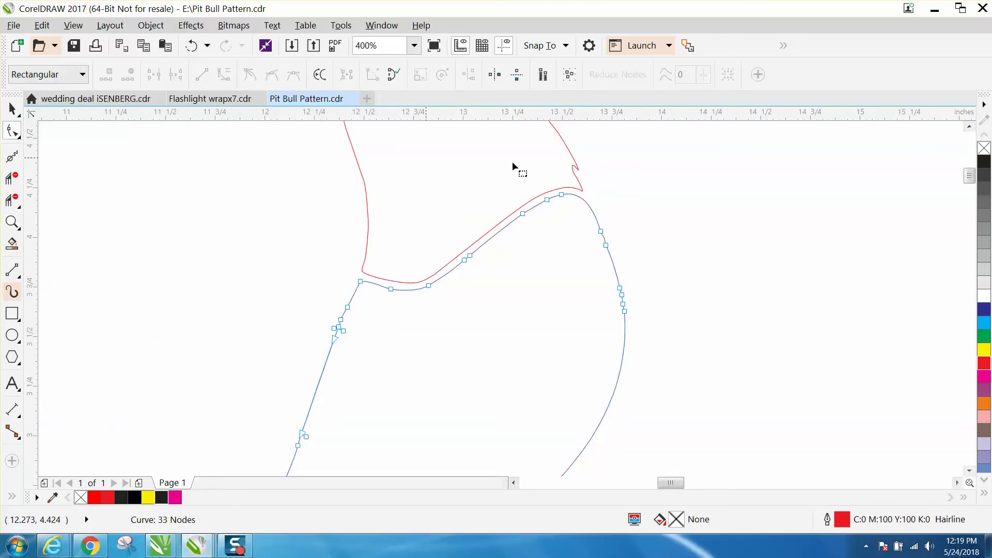
pyautogui.click(582, 165)
pyautogui.moveTo(577, 178)
pyautogui.mouseDown()
pyautogui.moveTo(560, 175)
pyautogui.moveTo(572, 169)
pyautogui.mouseUp()
pyautogui.press('Delete')
pyautogui.press('Delete')
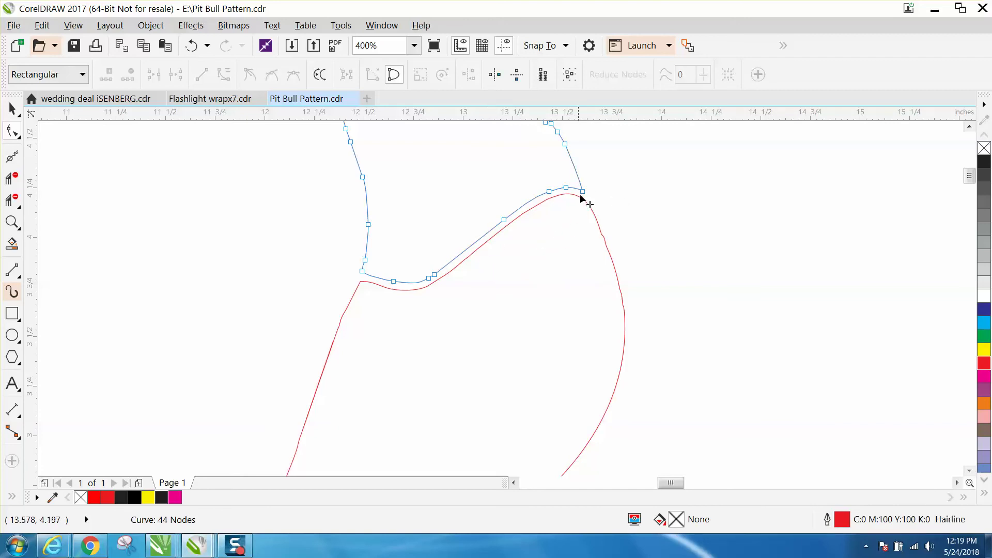
pyautogui.moveTo(582, 195); pyautogui.dragTo(583, 210)
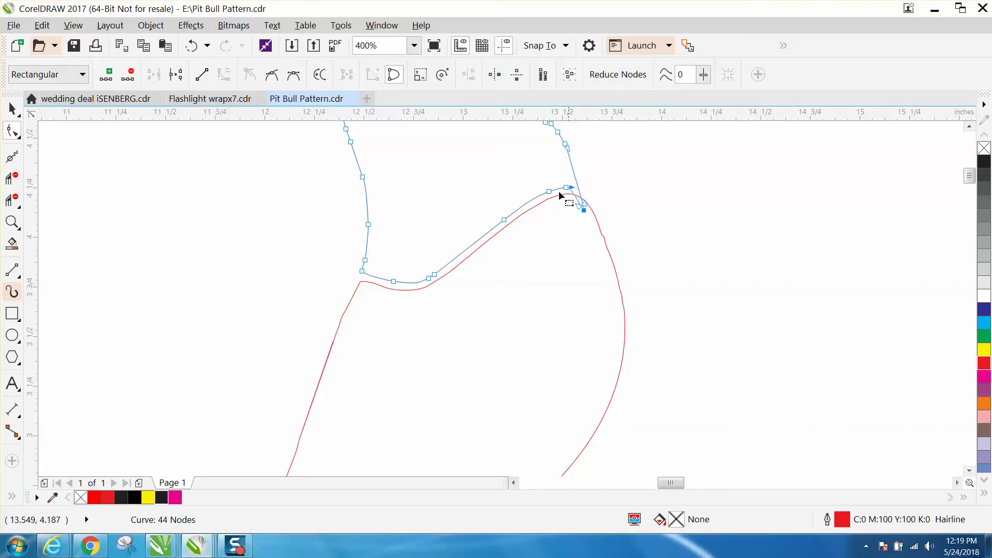
pyautogui.moveTo(539, 176); pyautogui.dragTo(566, 203)
pyautogui.press('Delete')
# Remove further surplus nodes and drag a control handle and the lower node into a smooth S-sweep
pyautogui.doubleClick(509, 218)
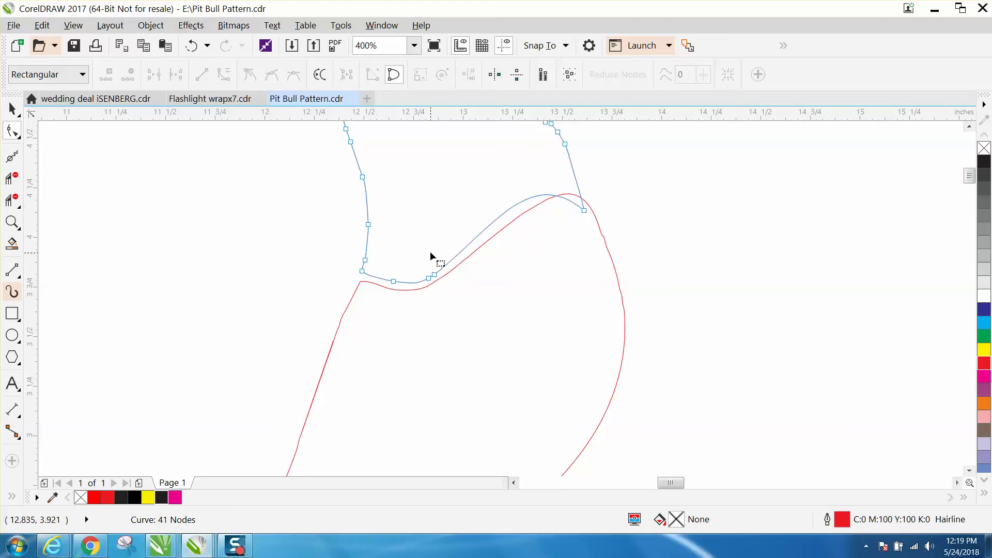
pyautogui.moveTo(410, 296)
pyautogui.mouseDown()
pyautogui.moveTo(396, 284)
pyautogui.moveTo(401, 308)
pyautogui.mouseUp()
pyautogui.press('Delete')
pyautogui.click(393, 281)
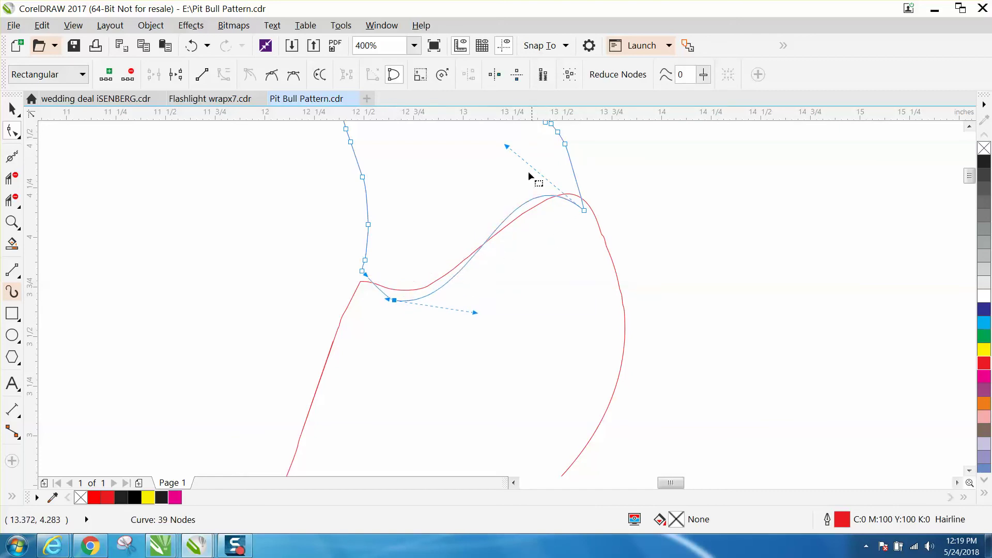
pyautogui.moveTo(508, 148); pyautogui.dragTo(519, 185)
pyautogui.moveTo(363, 272); pyautogui.dragTo(364, 285)
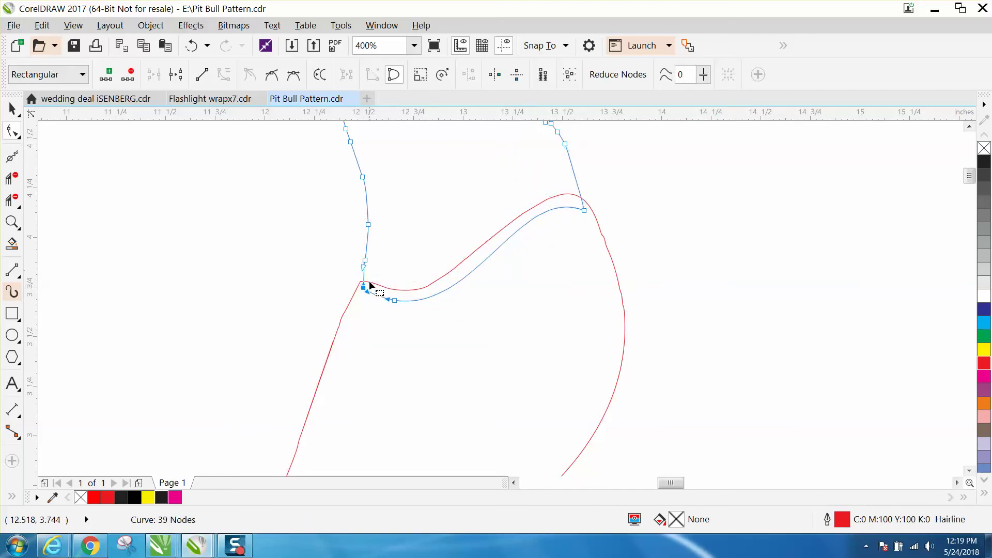
# Delete the inner curve segment with Virtual Segment Delete and zoom out to 50%
pyautogui.click(19, 208)
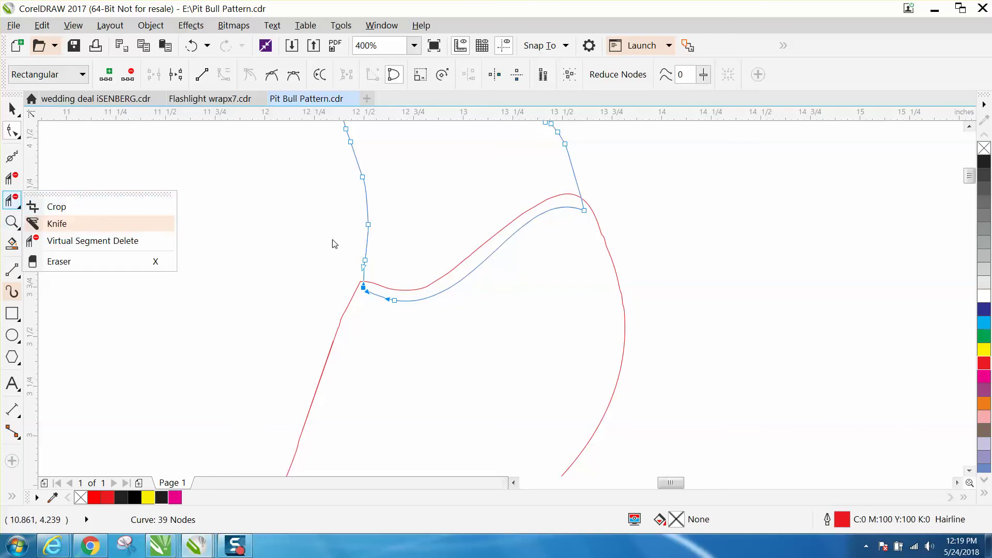
pyautogui.click(122, 242)
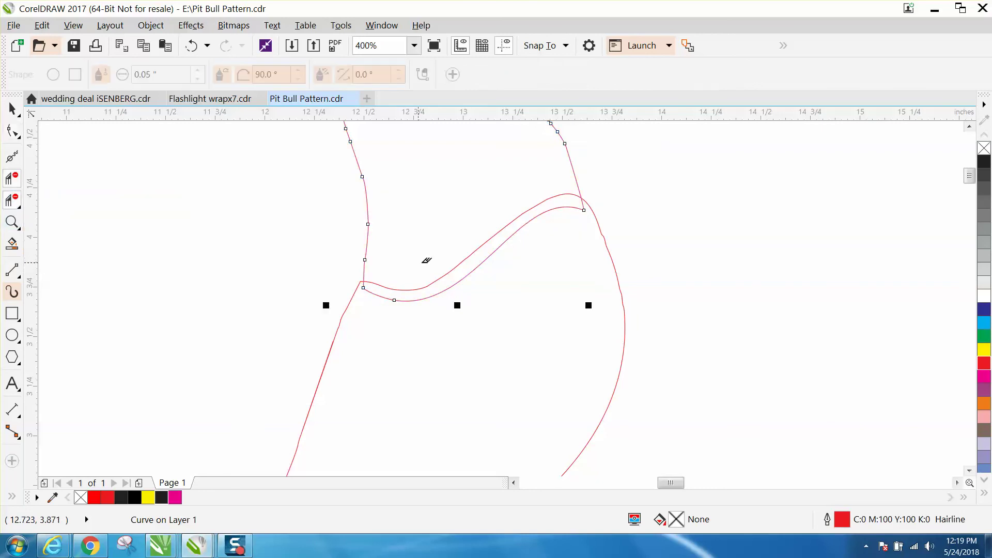
pyautogui.click(482, 264)
pyautogui.scroll(-3, 428, 257)
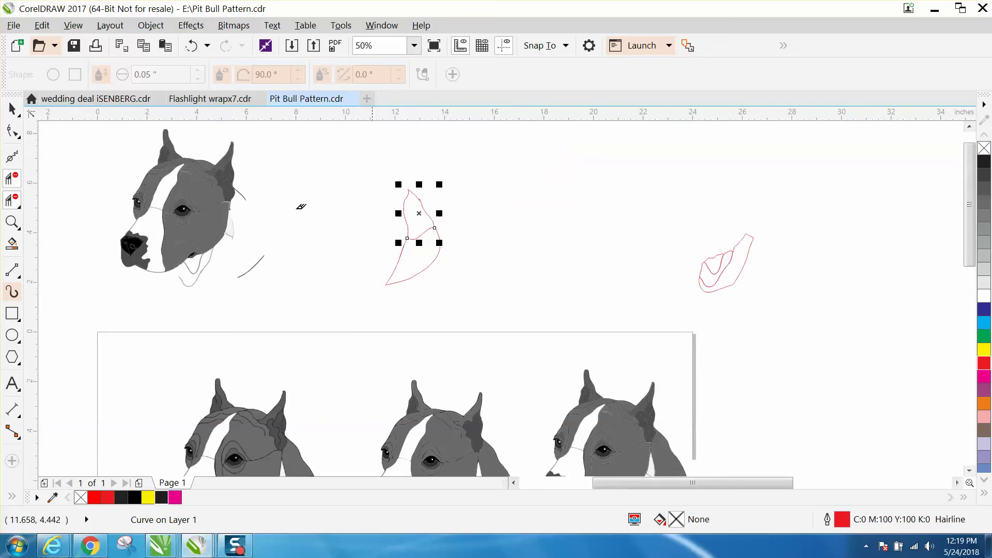
pyautogui.click(13, 109)
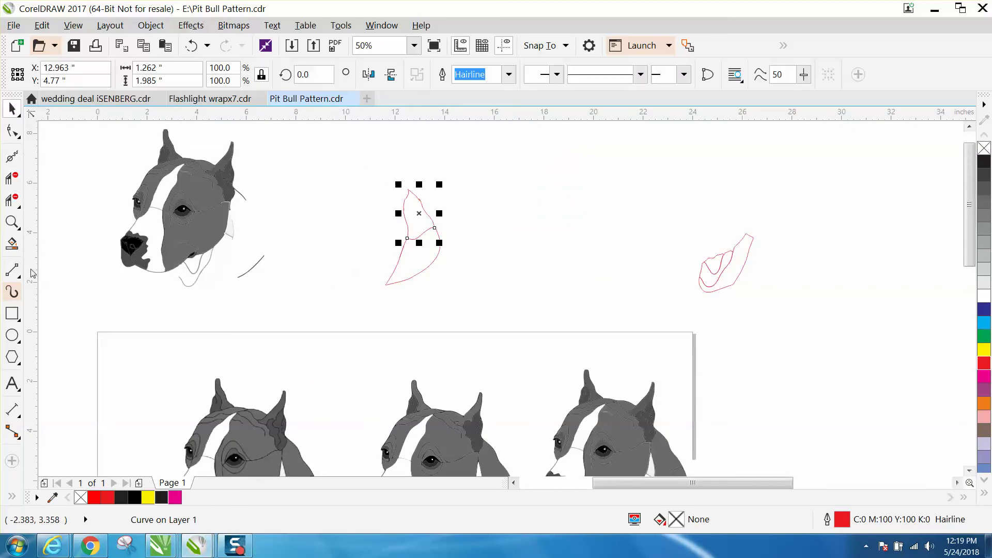
# Smart Fill the upper and lower areas of the ear outline, nudging each new piece 7 inches right
pyautogui.click(11, 243)
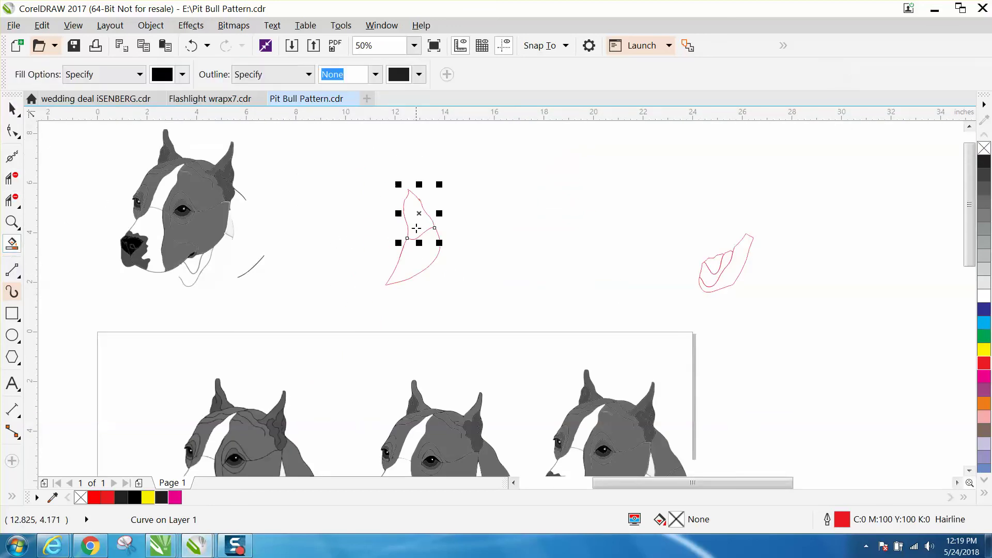
pyautogui.click(418, 220)
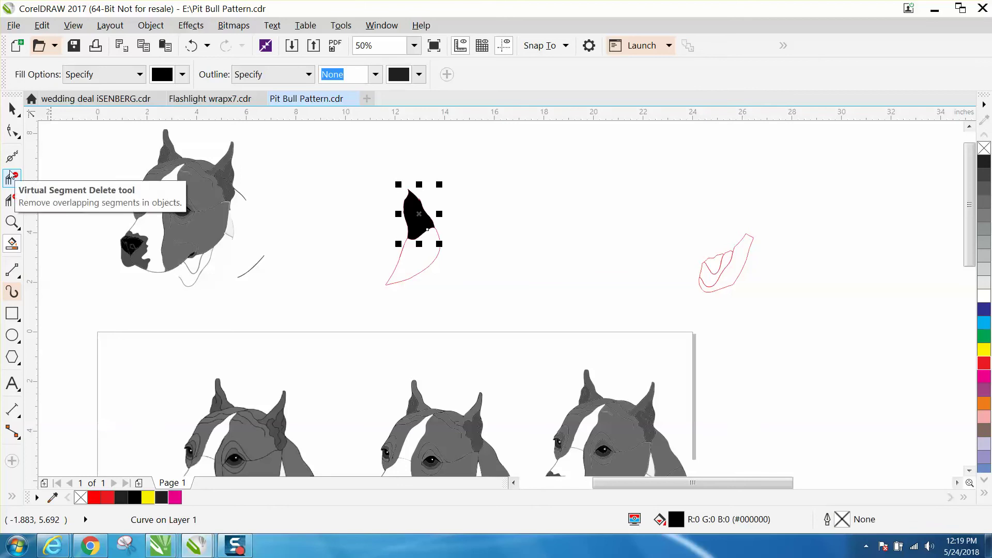
pyautogui.press('Right')
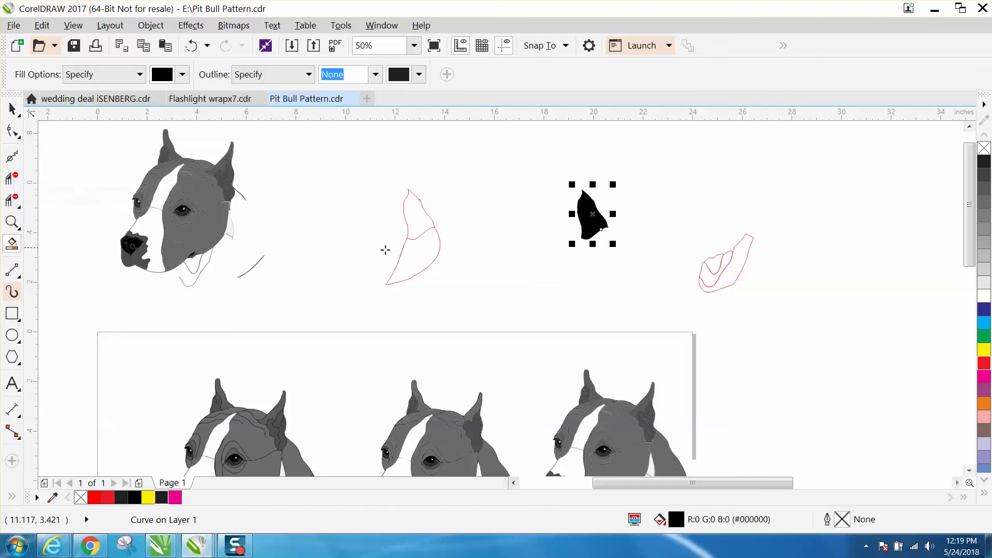
pyautogui.click(415, 254)
pyautogui.press('Right')
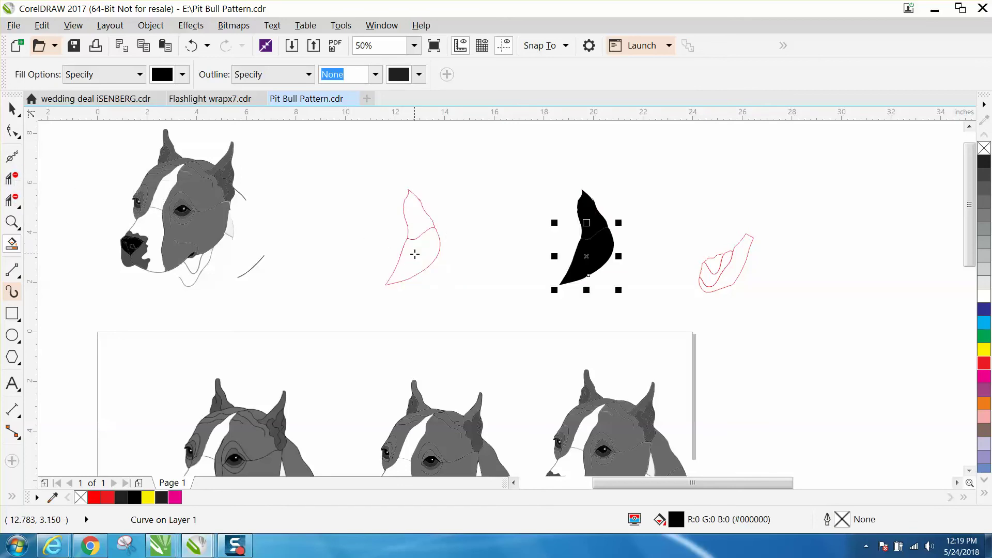
# Make both new pieces unfilled red outlines and nudge them onto the rightmost red outline
pyautogui.click(983, 151)
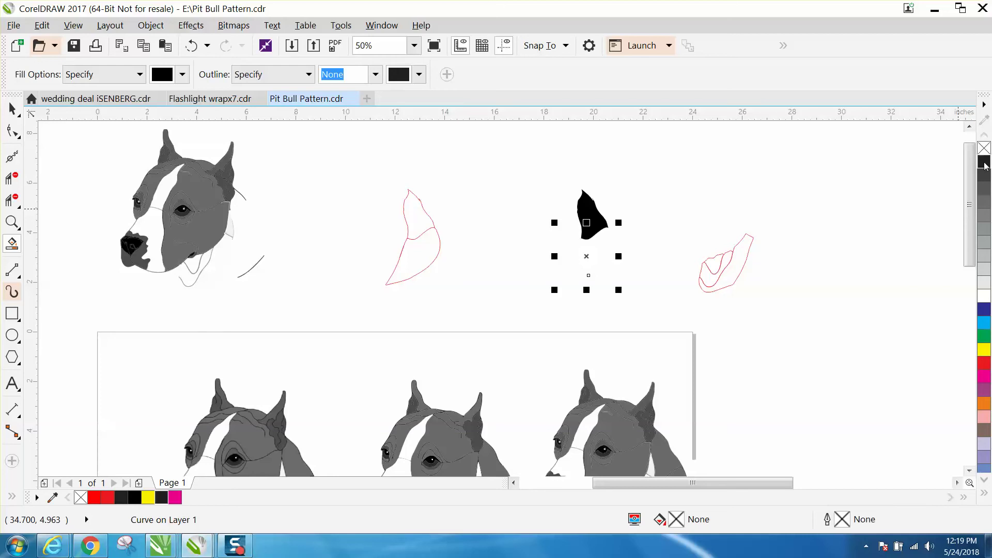
pyautogui.click(12, 108)
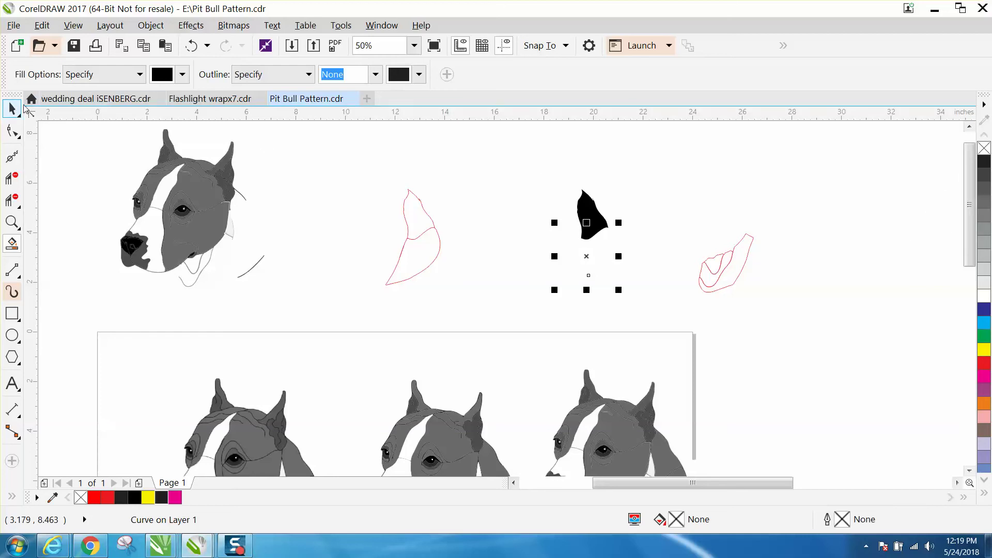
pyautogui.click(191, 46)
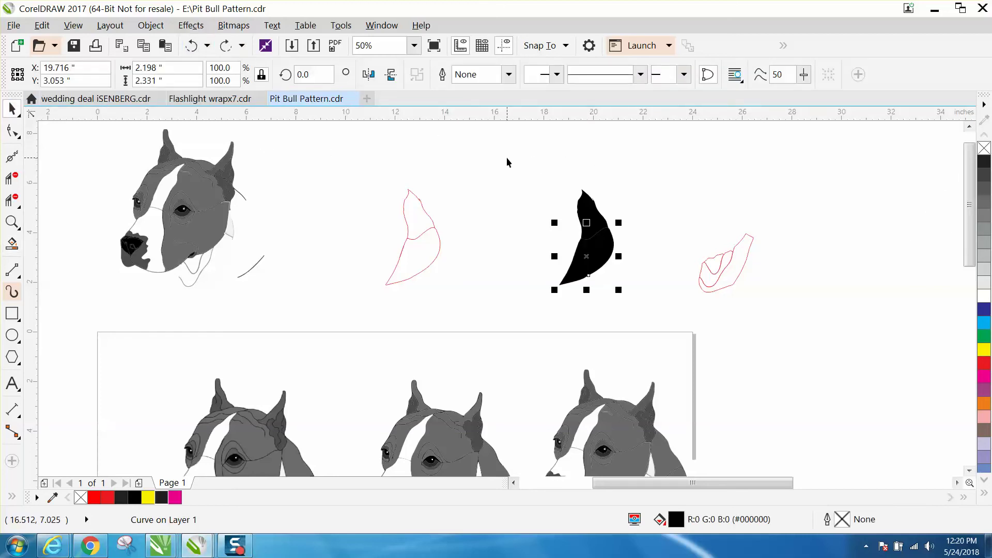
pyautogui.moveTo(506, 161); pyautogui.dragTo(683, 298)
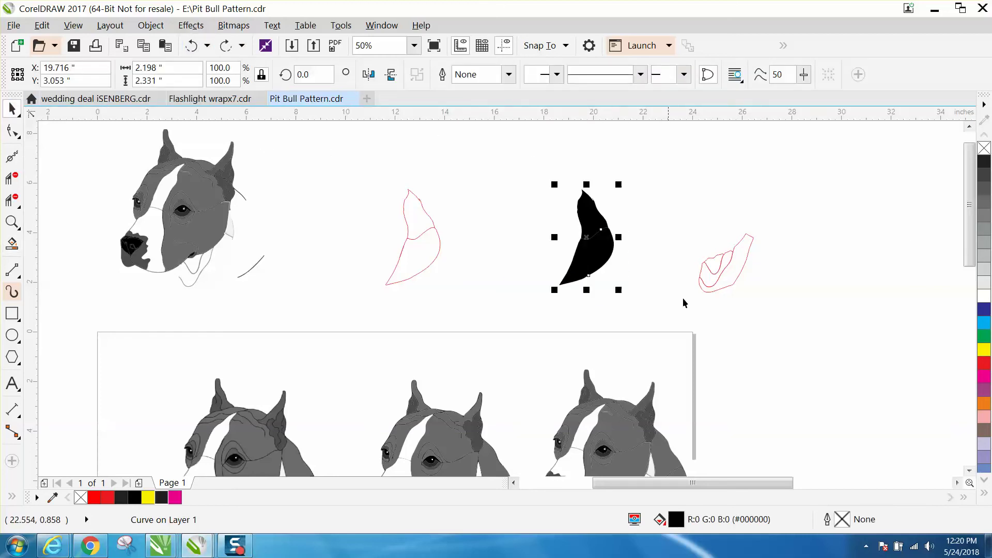
pyautogui.click(984, 148)
pyautogui.rightClick(984, 365)
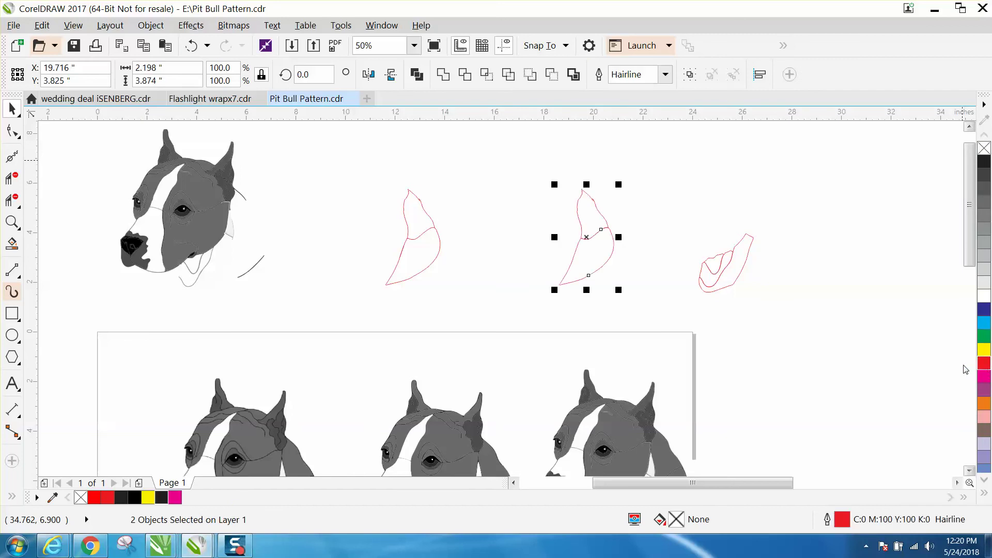
pyautogui.press('Right')
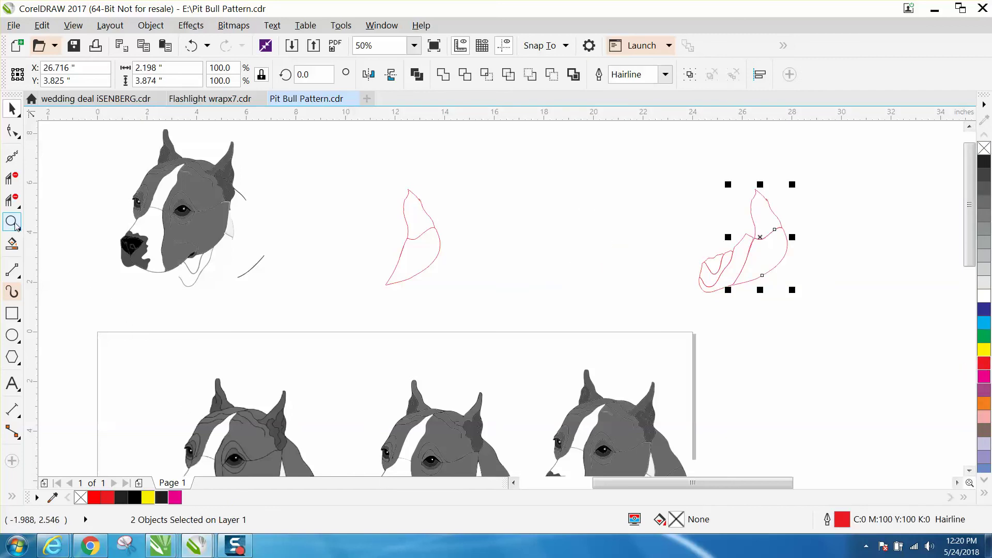
# Zoom in on the rightmost red outline to inspect the overlap, then zoom back out to the whole page
pyautogui.click(11, 222)
pyautogui.moveTo(713, 228); pyautogui.dragTo(841, 320)
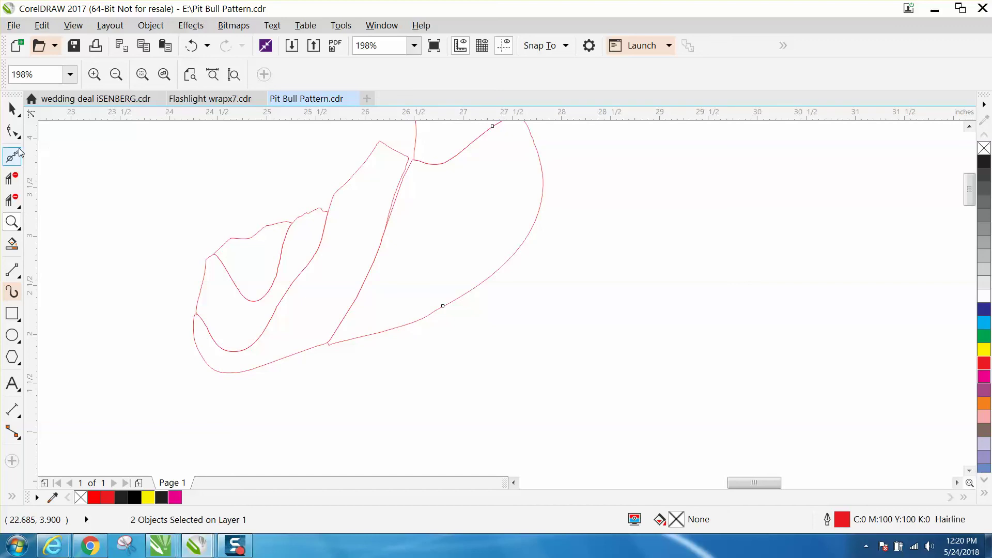
pyautogui.click(13, 132)
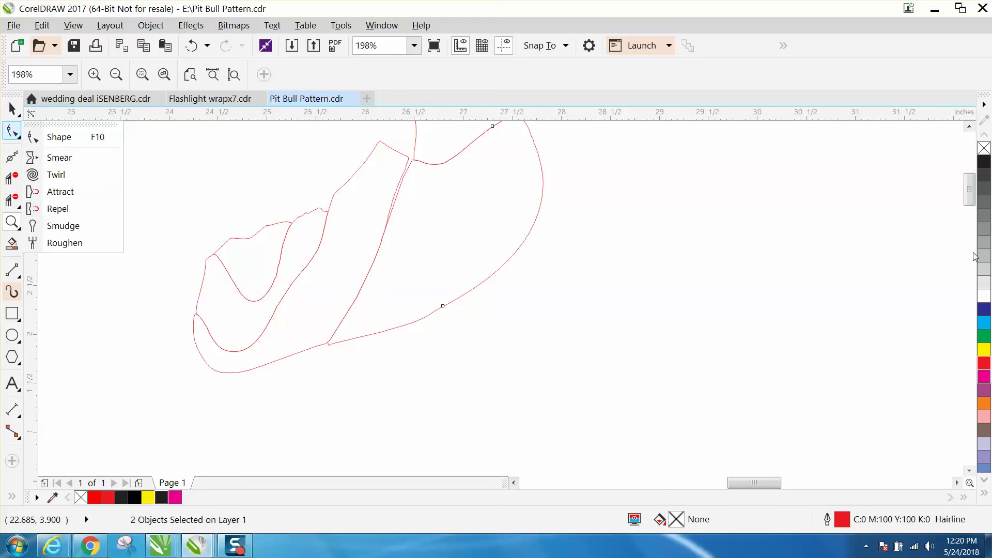
pyautogui.scroll(2, 969, 199)
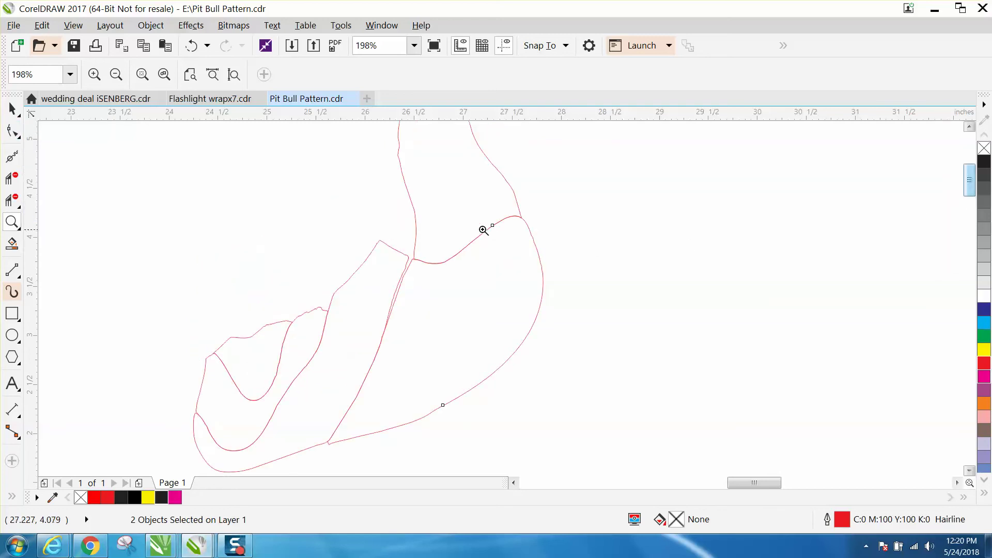
pyautogui.rightClick(483, 229)
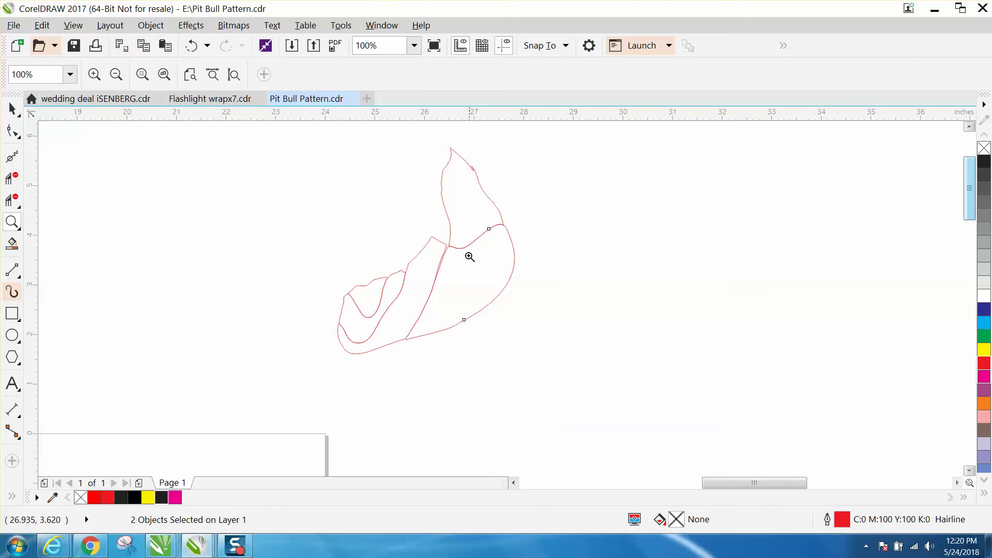
pyautogui.rightClick(445, 276)
pyautogui.rightClick(428, 295)
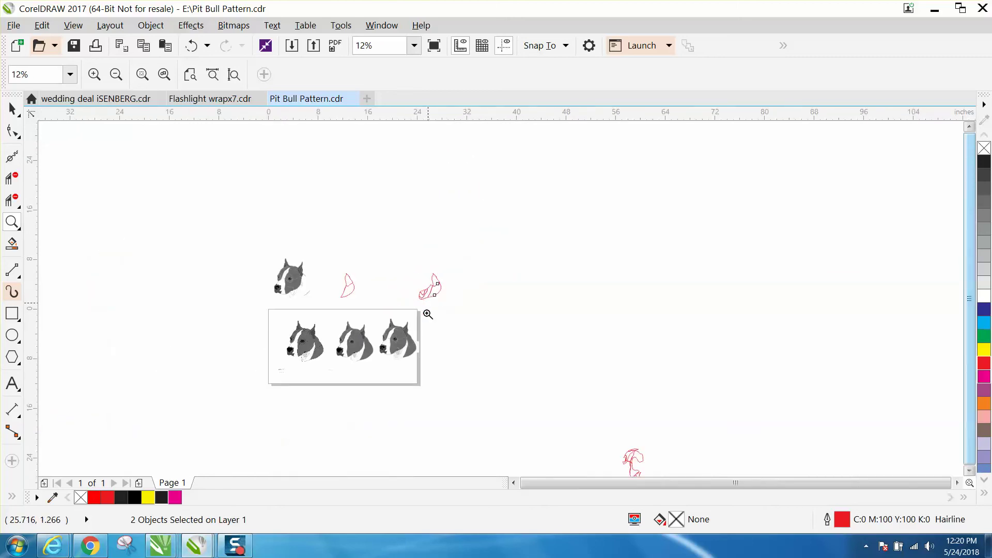
pyautogui.moveTo(295, 341); pyautogui.dragTo(371, 372)
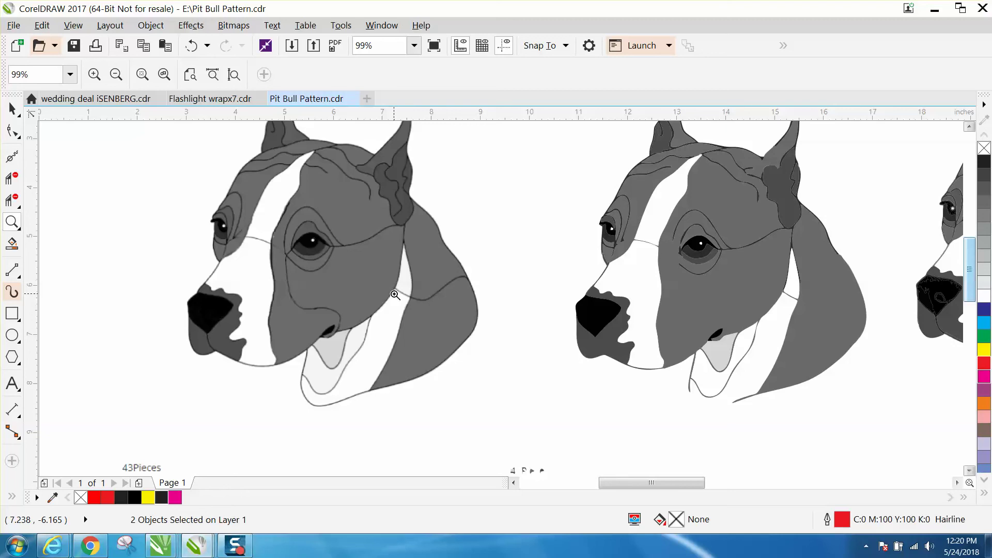
pyautogui.rightClick(520, 265)
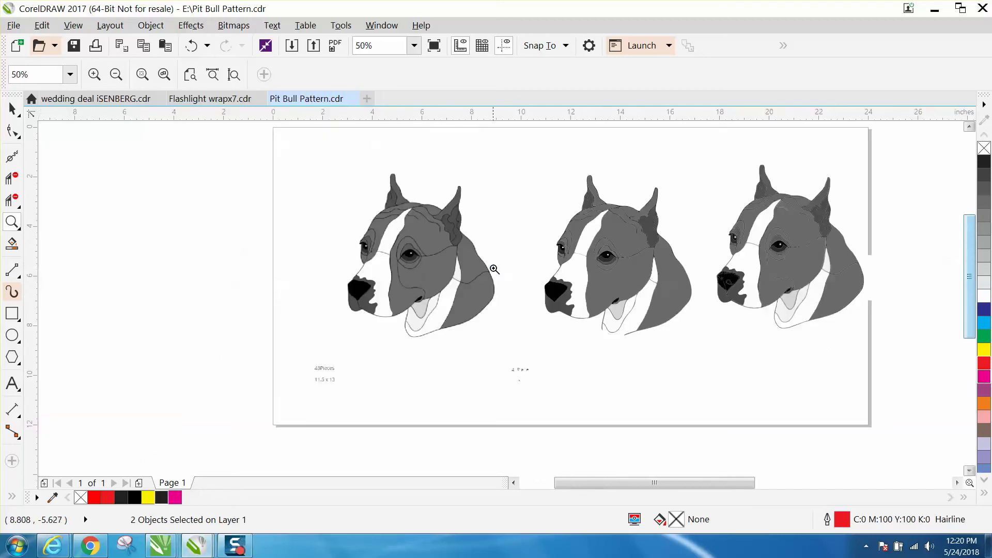
pyautogui.rightClick(495, 269)
pyautogui.rightClick(673, 203)
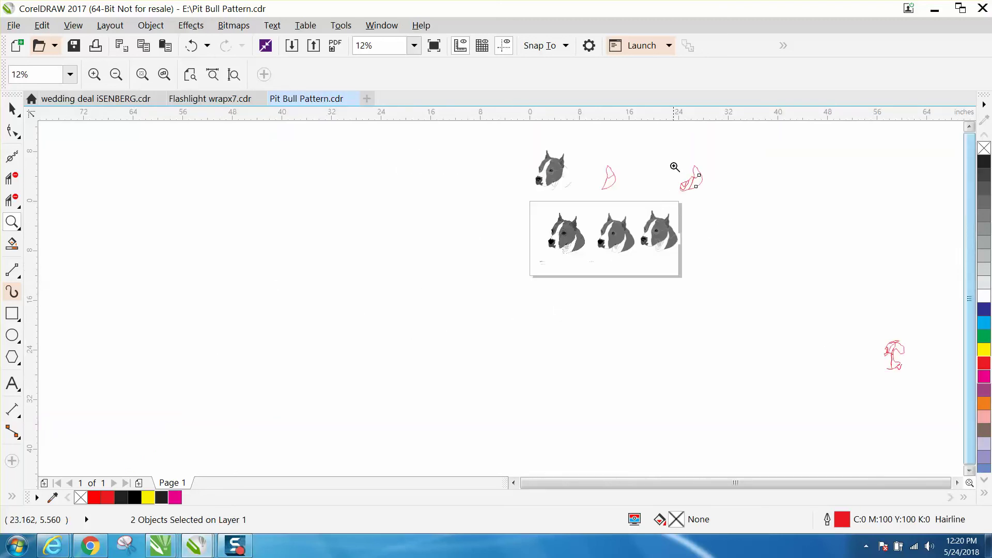
pyautogui.scroll(3, 725, 211)
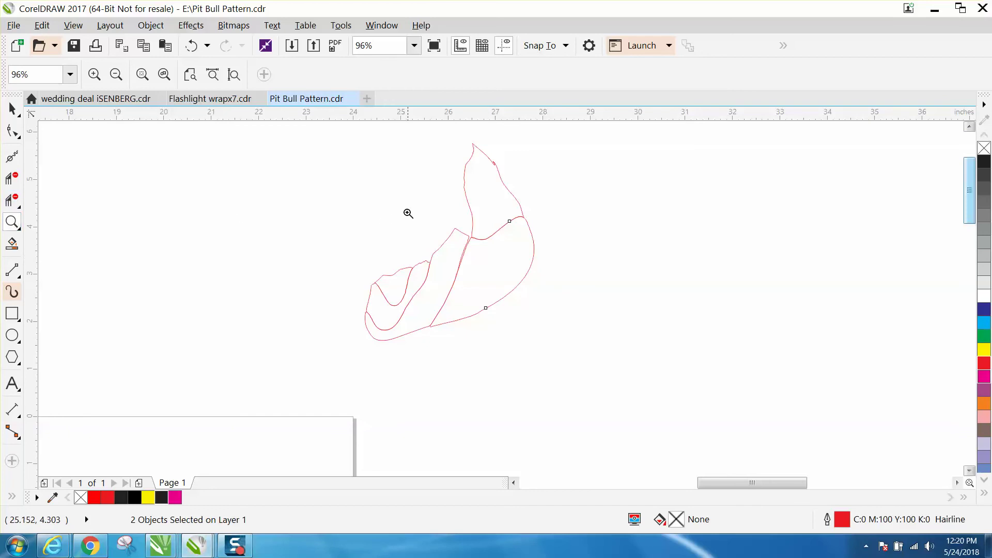
pyautogui.moveTo(369, 215); pyautogui.dragTo(681, 350)
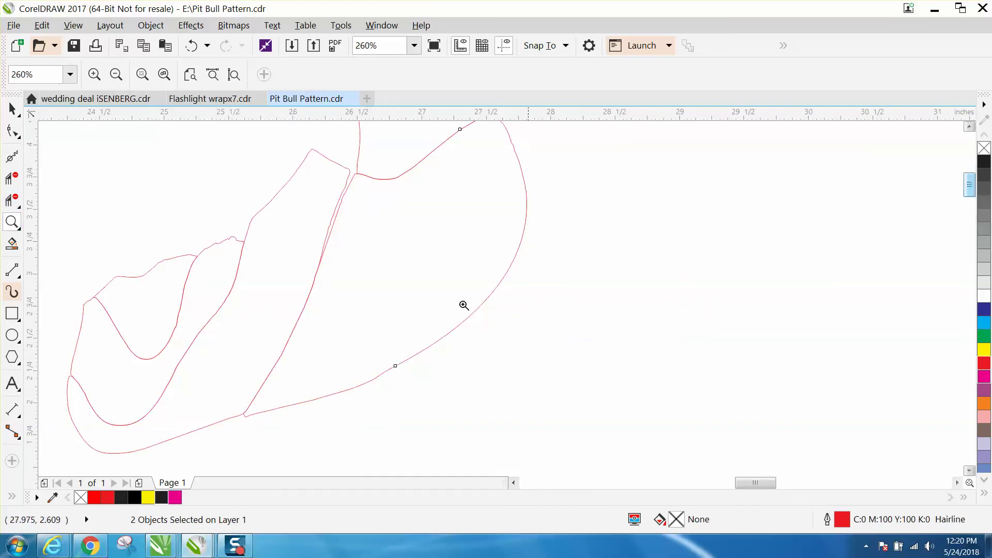
# Select the small red top piece of the cluster and nudge it 7 inches right
pyautogui.click(13, 131)
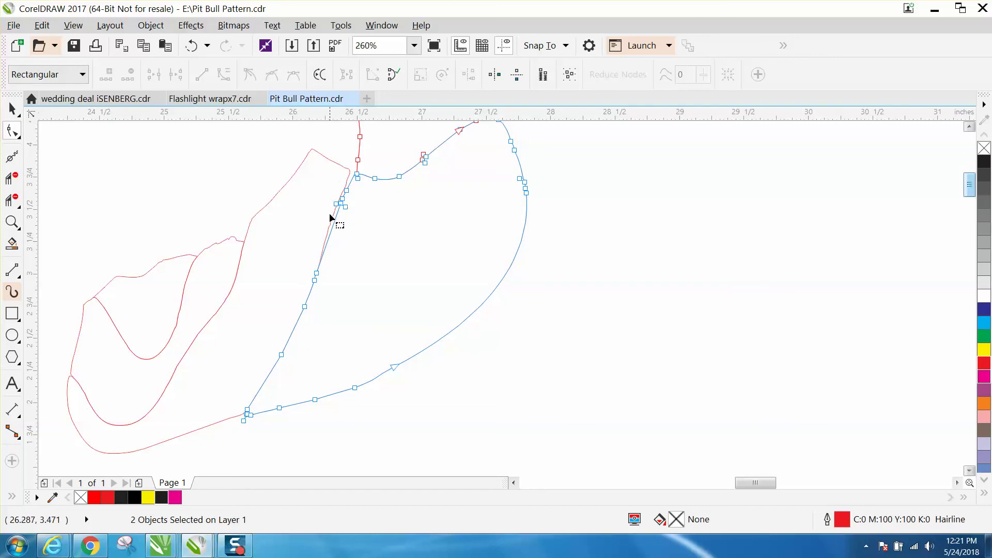
pyautogui.scroll(-2, 329, 212)
pyautogui.click(13, 109)
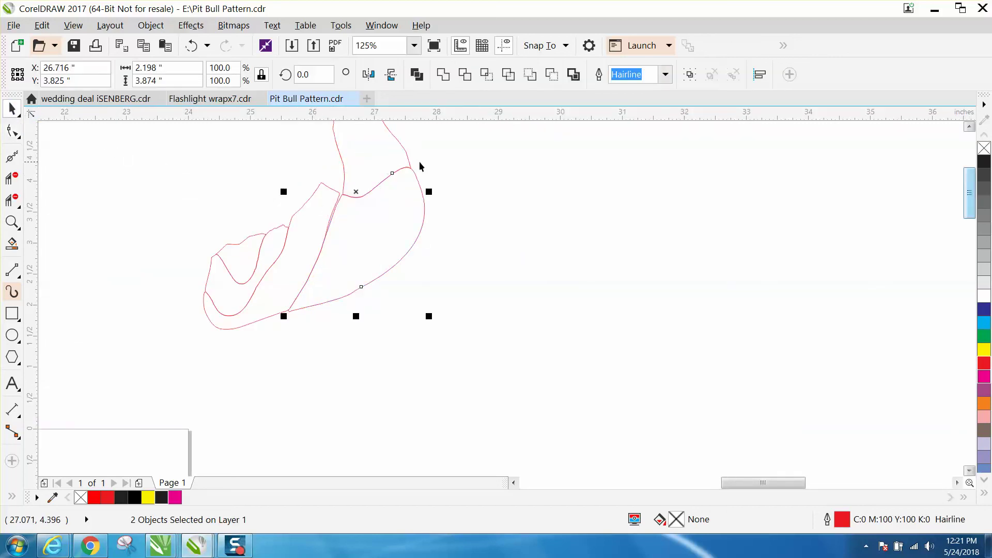
pyautogui.click(406, 150)
pyautogui.scroll(-4, 455, 163)
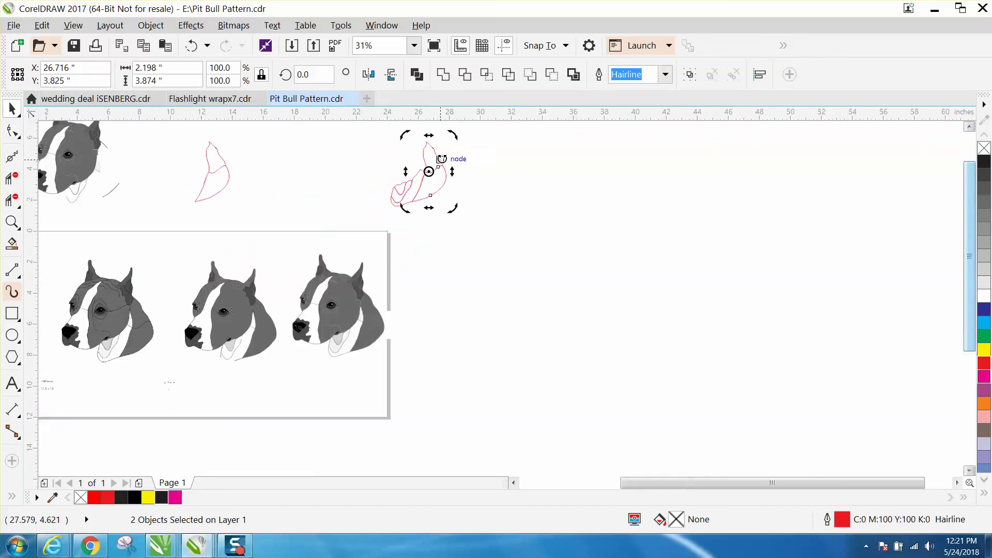
pyautogui.click(454, 158)
pyautogui.click(438, 160)
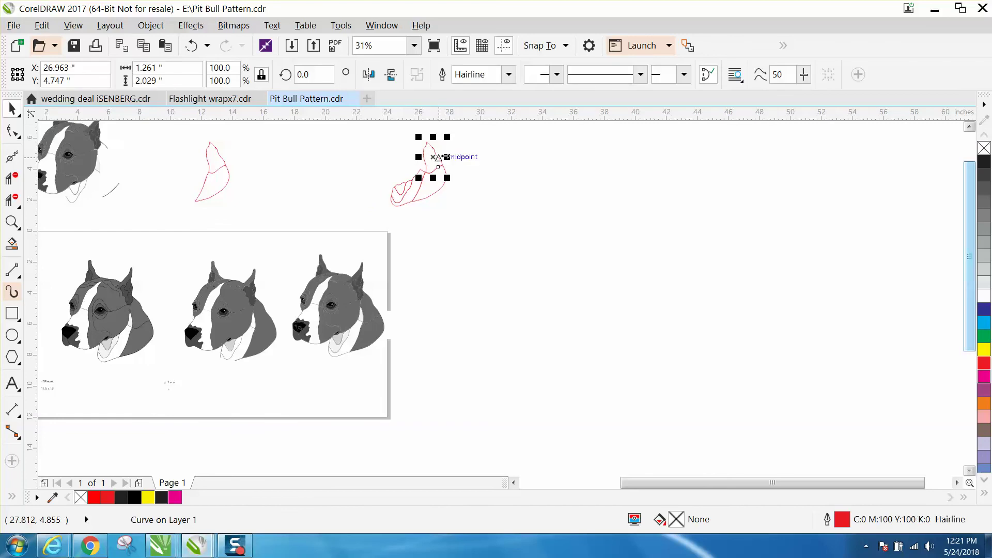
pyautogui.press('Right')
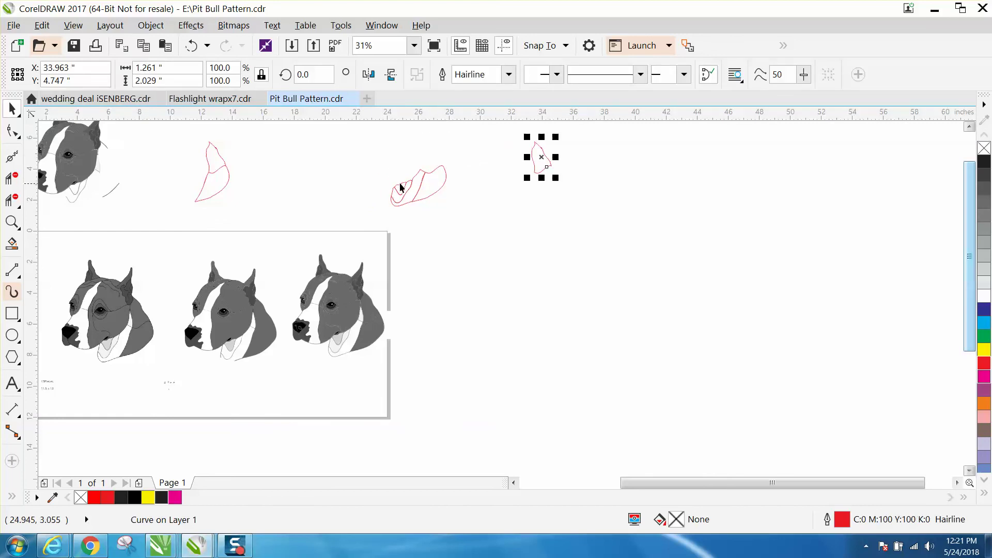
# Marquee-select the two small curves in the cluster and nudge them 7 inches left
pyautogui.moveTo(388, 176); pyautogui.dragTo(419, 213)
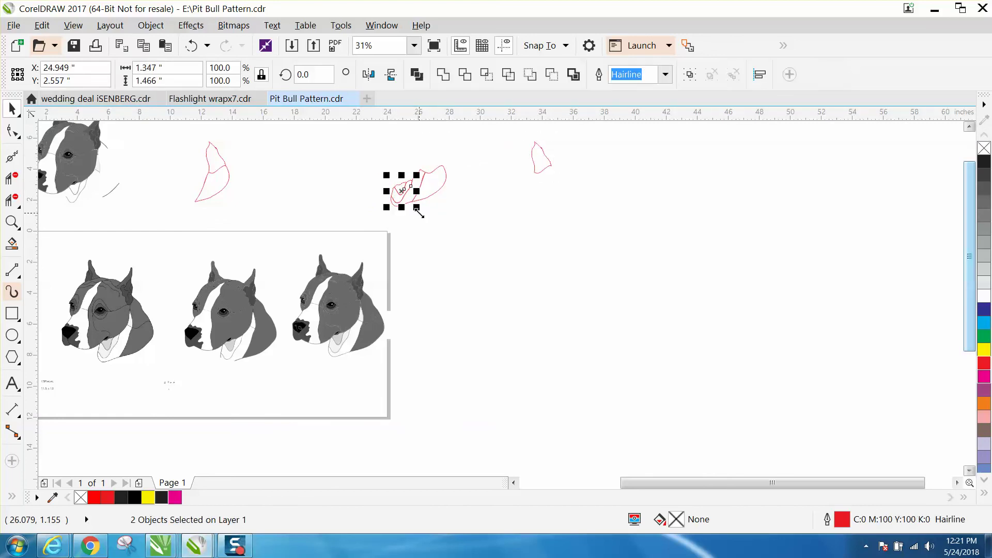
pyautogui.press('Left')
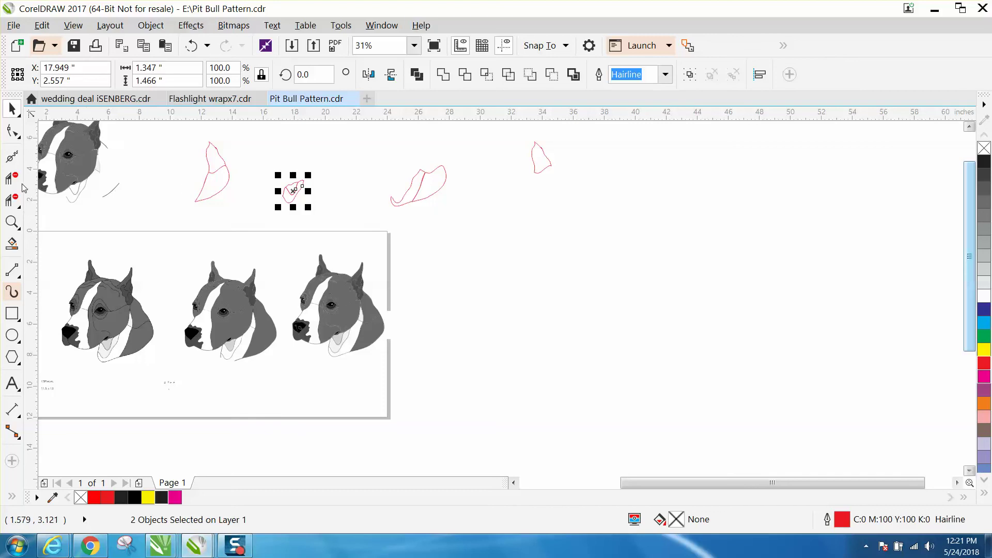
pyautogui.click(12, 222)
# Zoom in on the middle red outline and select its left curve for node editing
pyautogui.moveTo(374, 158); pyautogui.dragTo(542, 243)
pyautogui.click(19, 134)
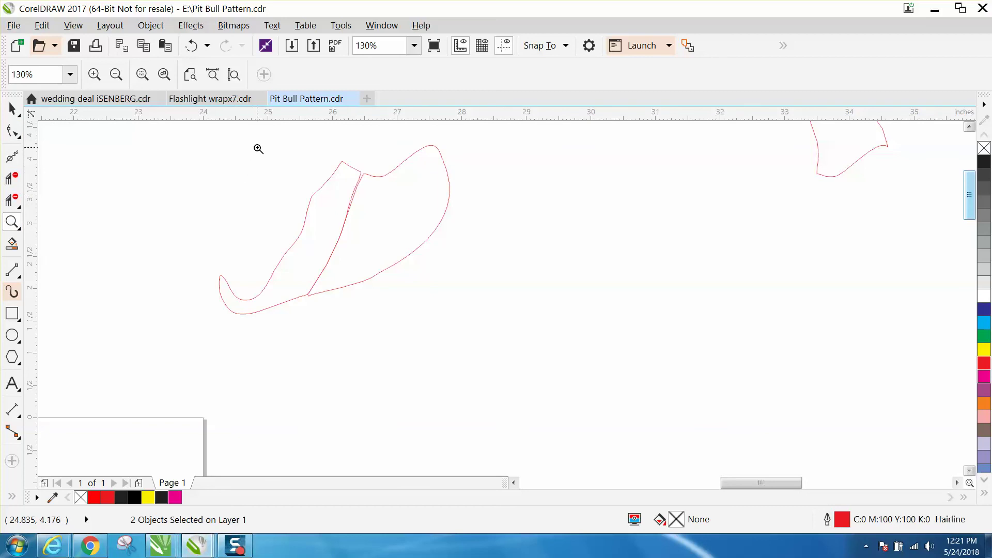
pyautogui.moveTo(258, 148); pyautogui.dragTo(557, 342)
pyautogui.click(12, 131)
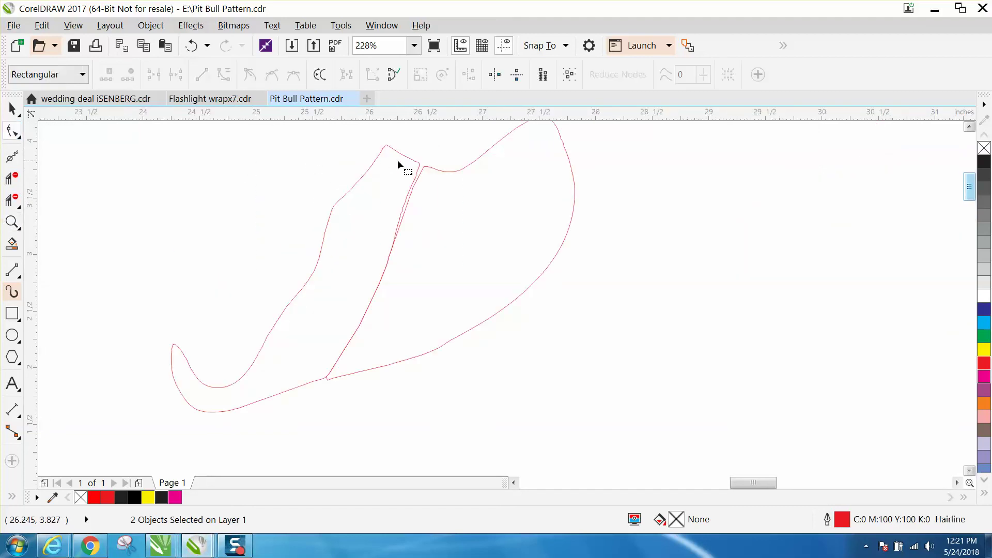
pyautogui.click(419, 169)
# Delete nodes at the curve's end and along the inner edge to straighten the dividing line
pyautogui.moveTo(420, 168); pyautogui.dragTo(430, 197)
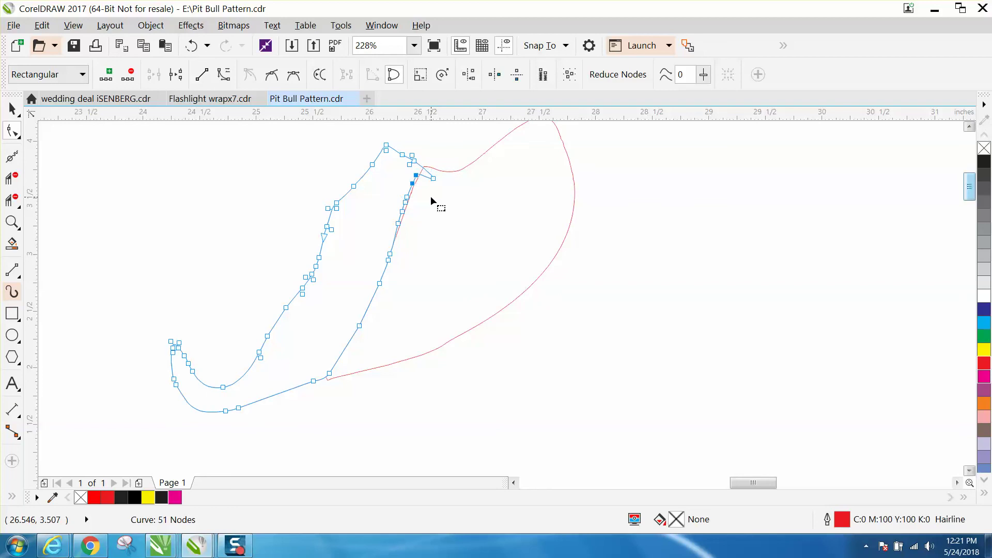
pyautogui.press('Delete')
pyautogui.moveTo(382, 235); pyautogui.dragTo(385, 268)
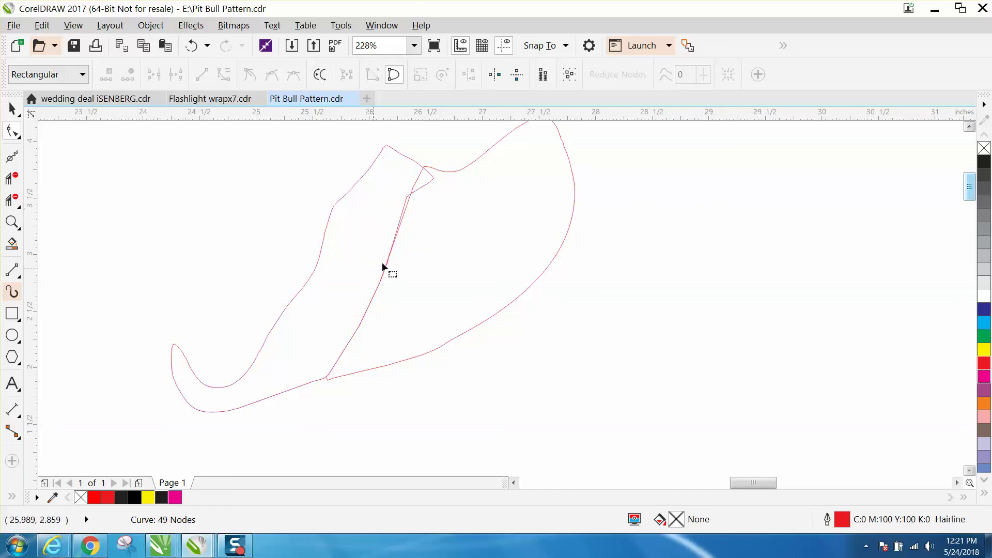
pyautogui.press('Delete')
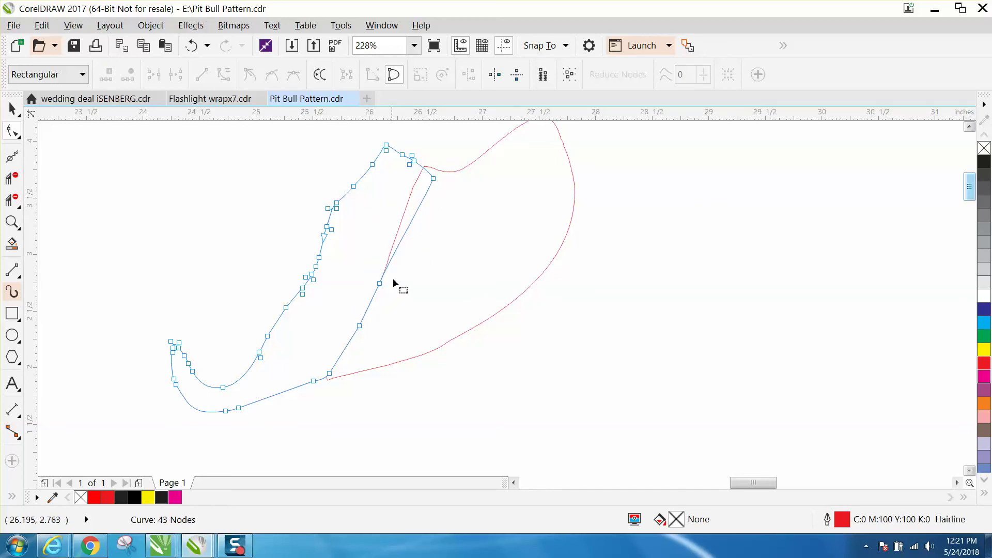
pyautogui.moveTo(341, 336); pyautogui.dragTo(341, 338)
pyautogui.press('Delete')
pyautogui.moveTo(329, 376); pyautogui.dragTo(331, 382)
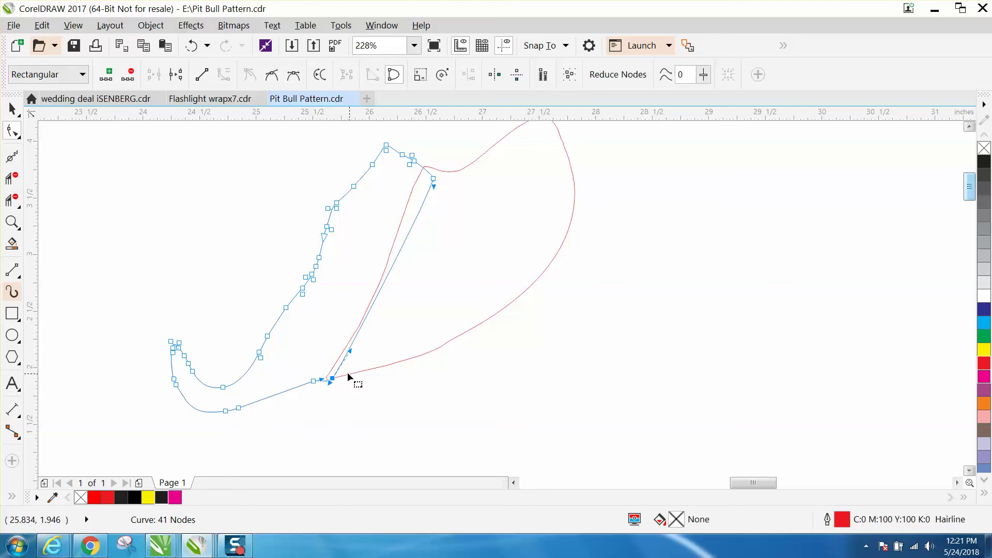
pyautogui.click(18, 208)
# Cut away the doubled inner line with the Knife tool
pyautogui.click(67, 224)
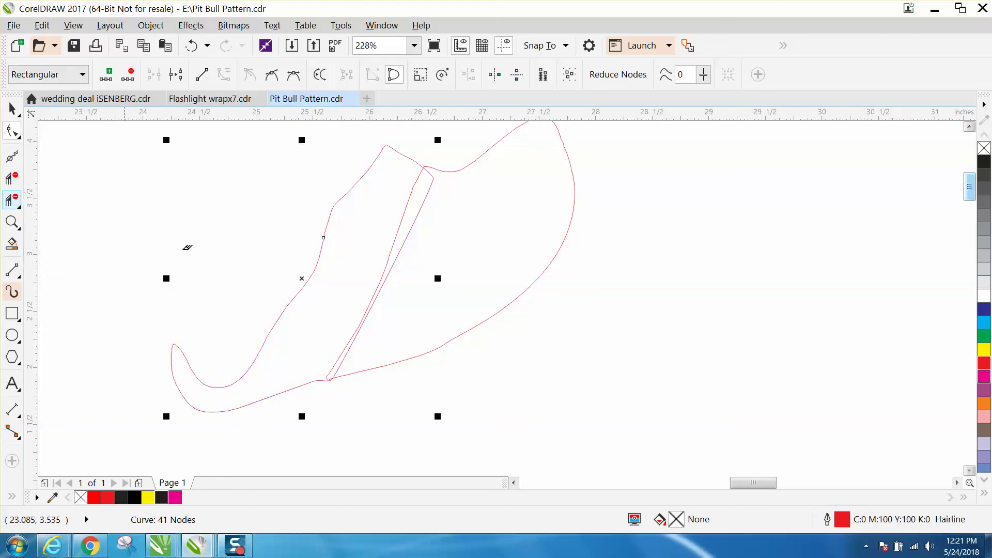
pyautogui.click(413, 222)
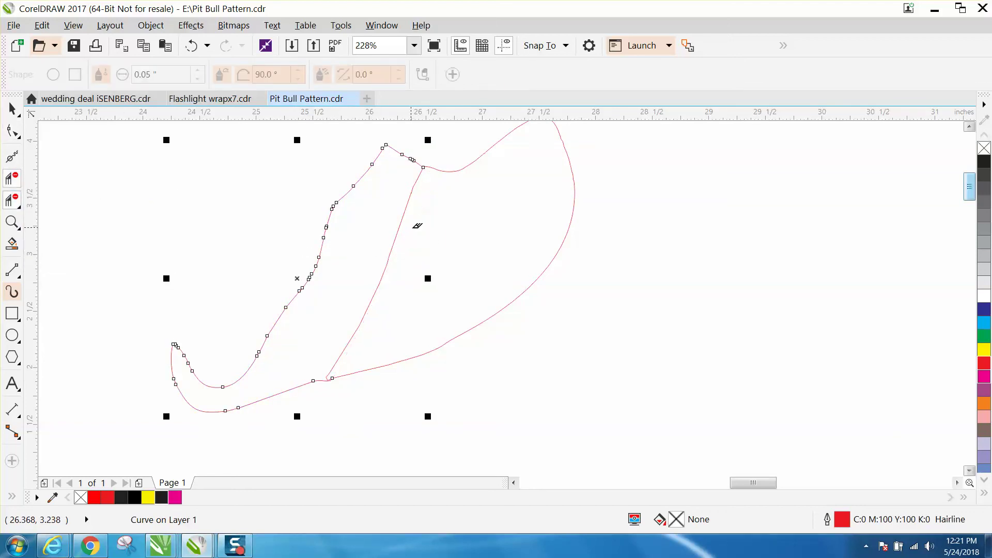
pyautogui.scroll(-2, 414, 224)
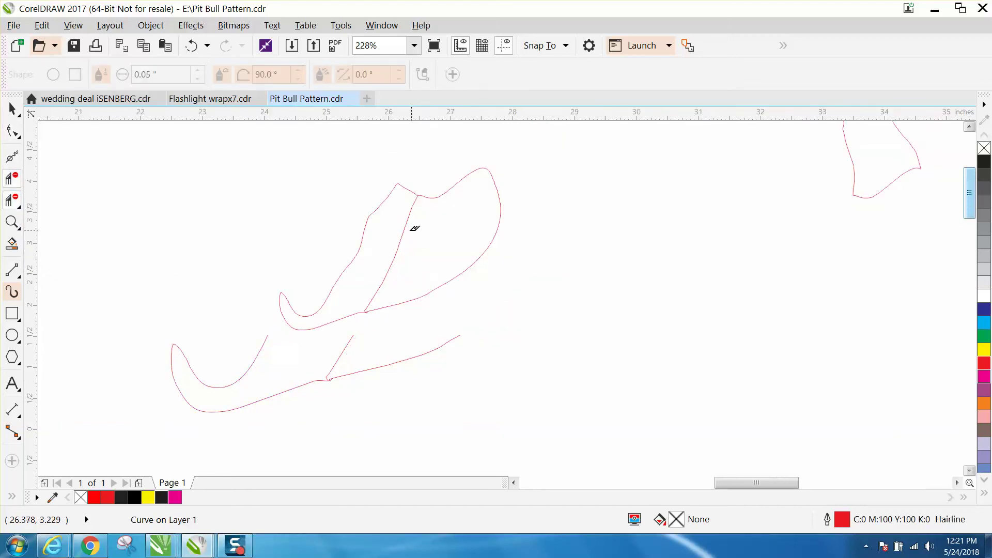
# Smart Fill the left and right sections black and nudge each 7 inches right
pyautogui.click(12, 242)
pyautogui.click(384, 258)
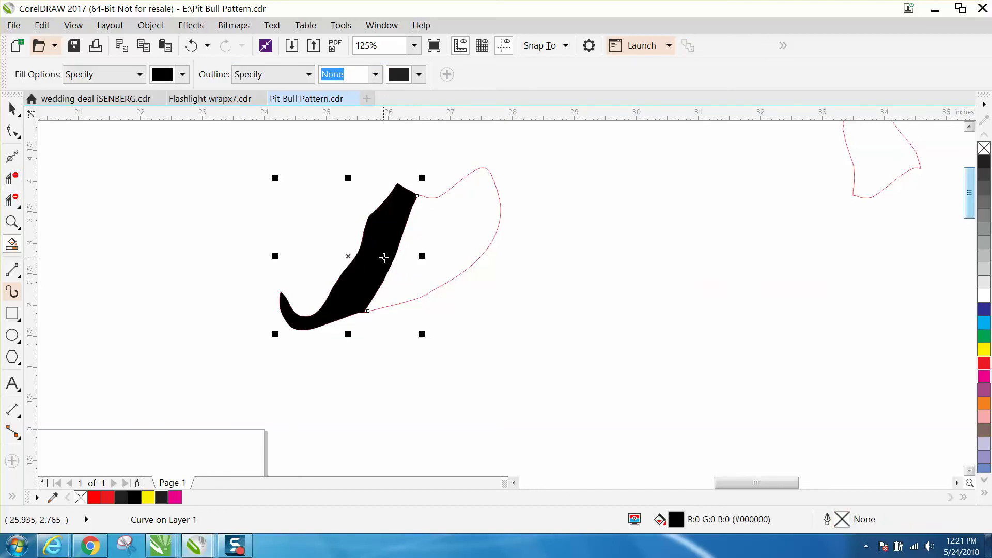
pyautogui.press('Right')
pyautogui.click(427, 261)
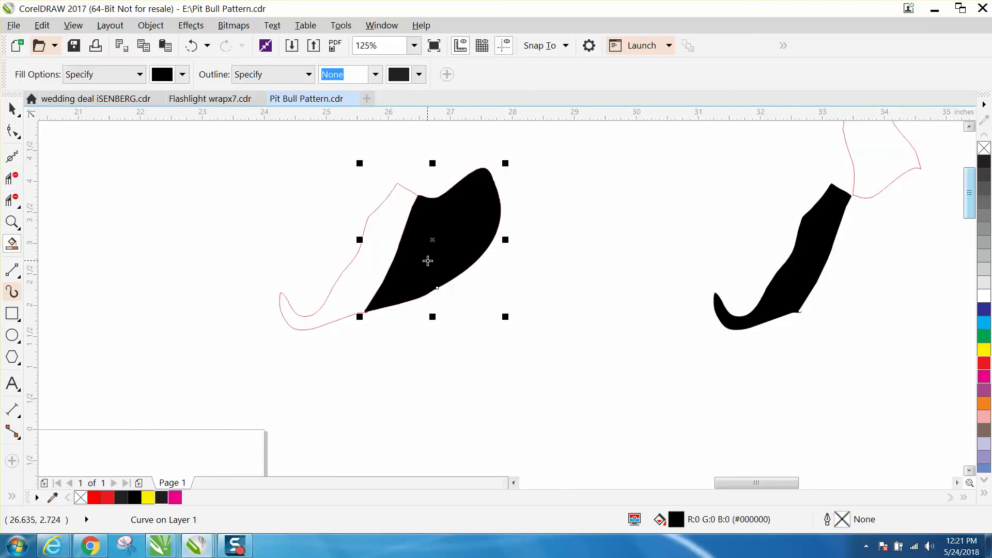
pyautogui.press('Right')
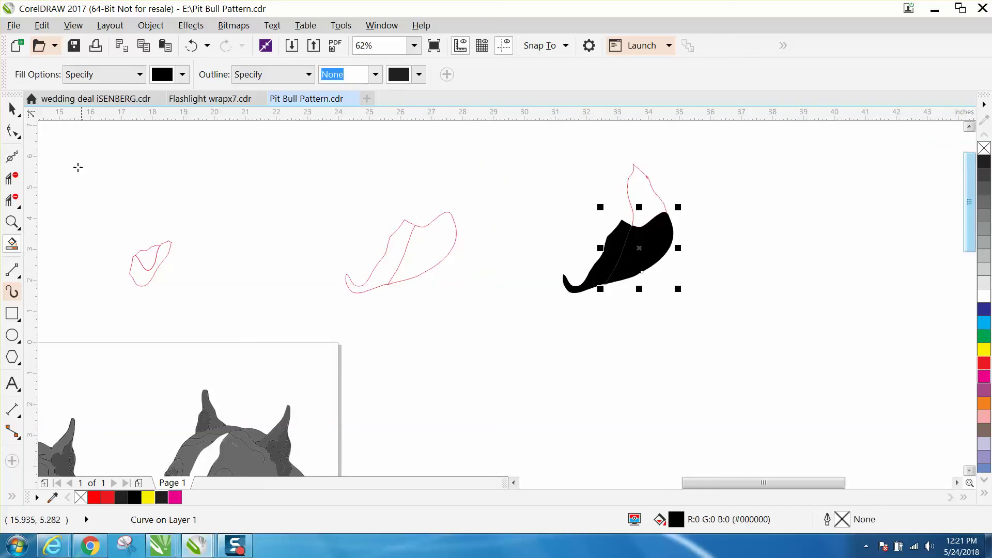
pyautogui.click(11, 109)
# Turn both black sections into unfilled red hairline outlines
pyautogui.moveTo(542, 203); pyautogui.dragTo(733, 308)
pyautogui.click(984, 149)
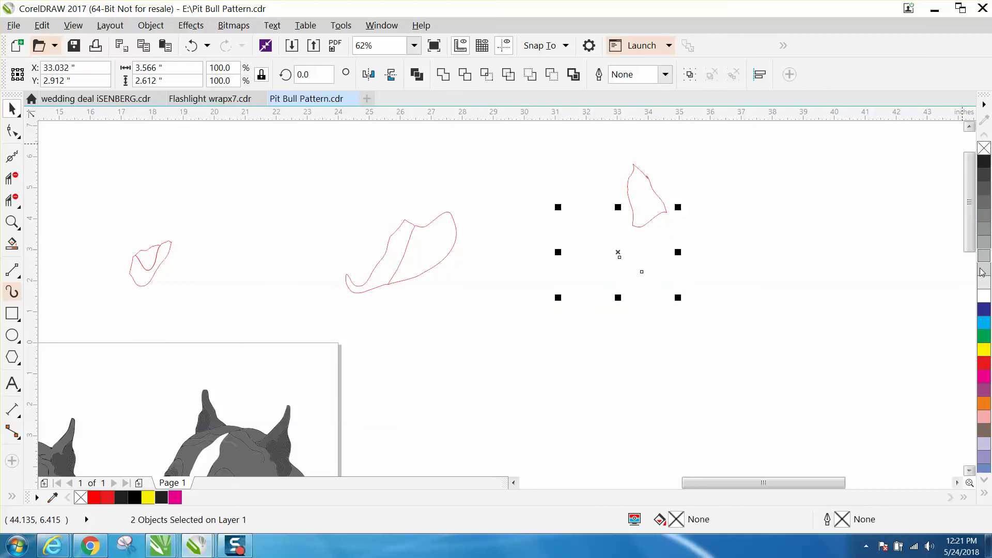
pyautogui.rightClick(985, 370)
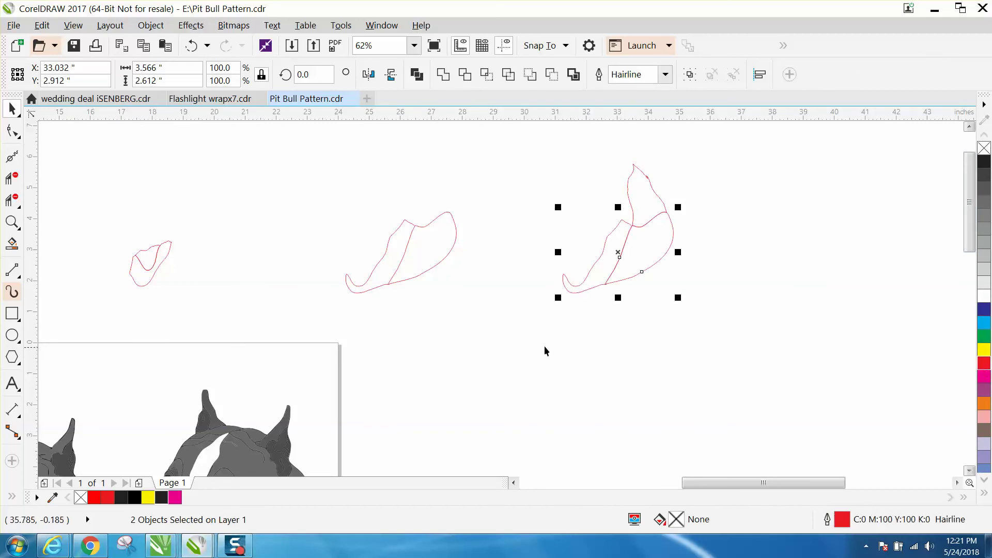
# Deselect everything and zoom in on the right dog's face around the eye
pyautogui.moveTo(107, 232); pyautogui.dragTo(222, 297)
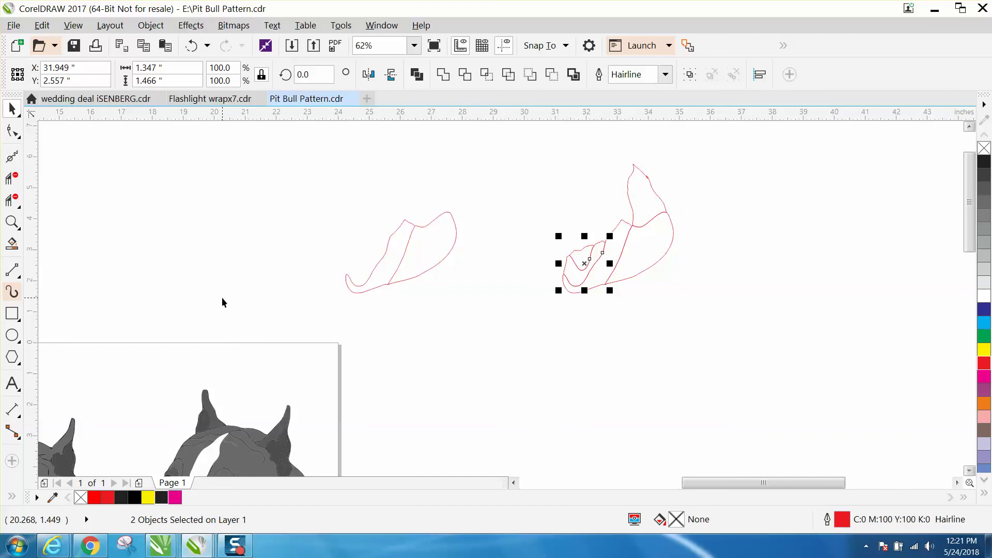
pyautogui.click(718, 332)
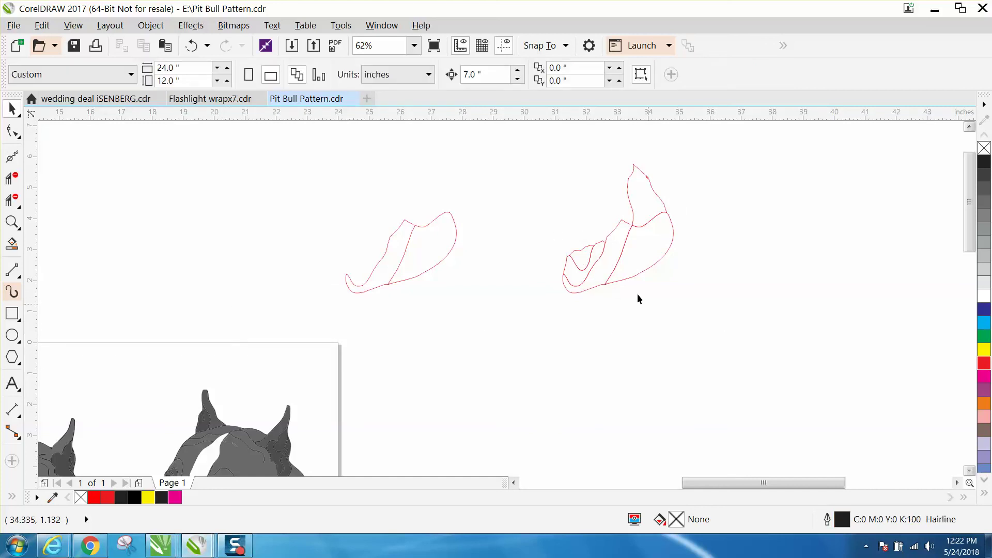
pyautogui.scroll(-2, 184, 220)
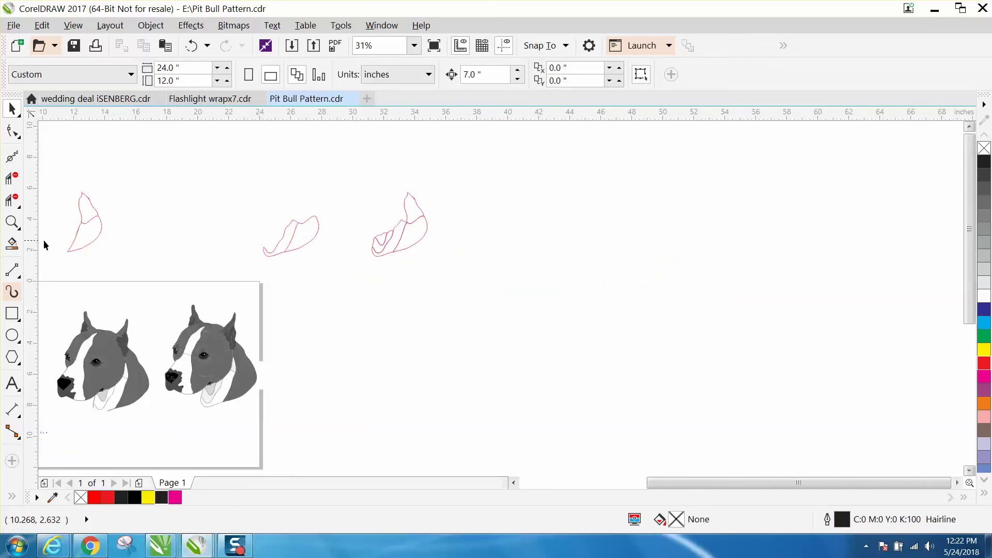
pyautogui.click(12, 222)
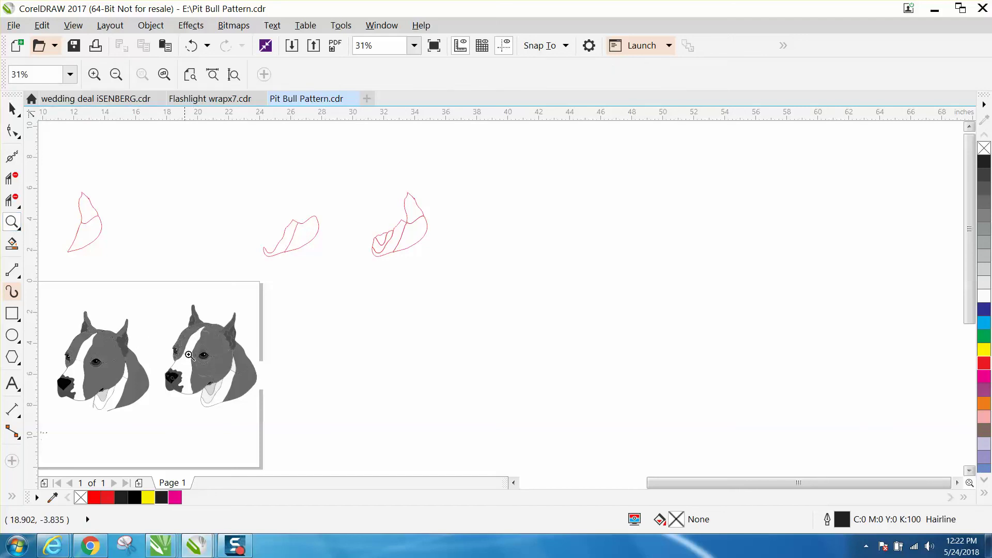
pyautogui.moveTo(185, 351); pyautogui.dragTo(260, 369)
pyautogui.scroll(-4, 141, 284)
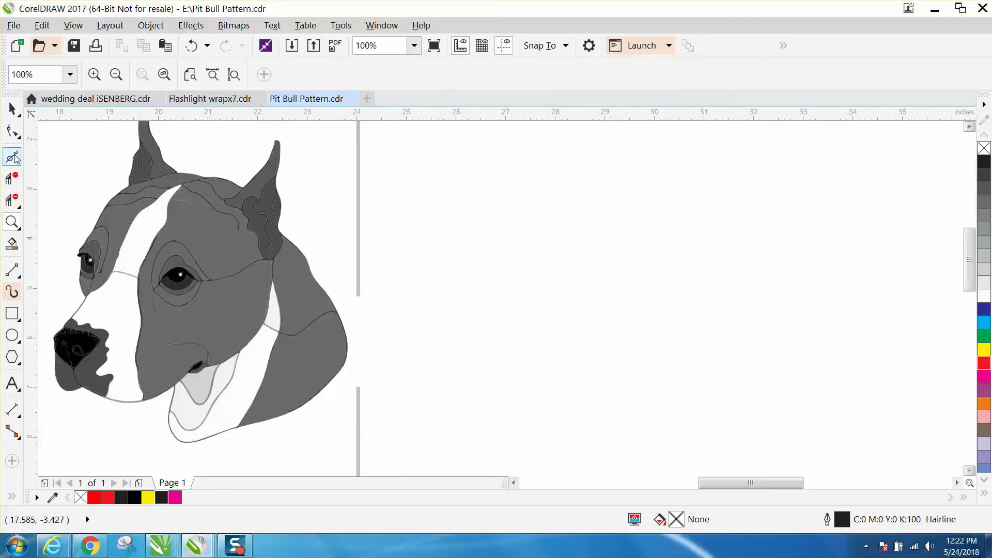
pyautogui.click(10, 109)
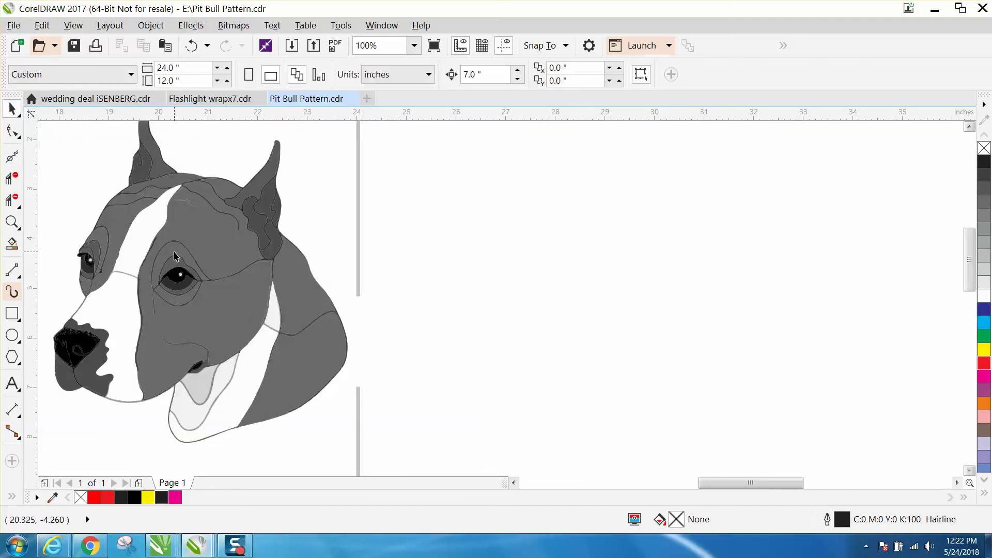
# Move the curve around the dog's eye 7 inches right as an unfilled red outline
pyautogui.click(179, 253)
pyautogui.press('Right')
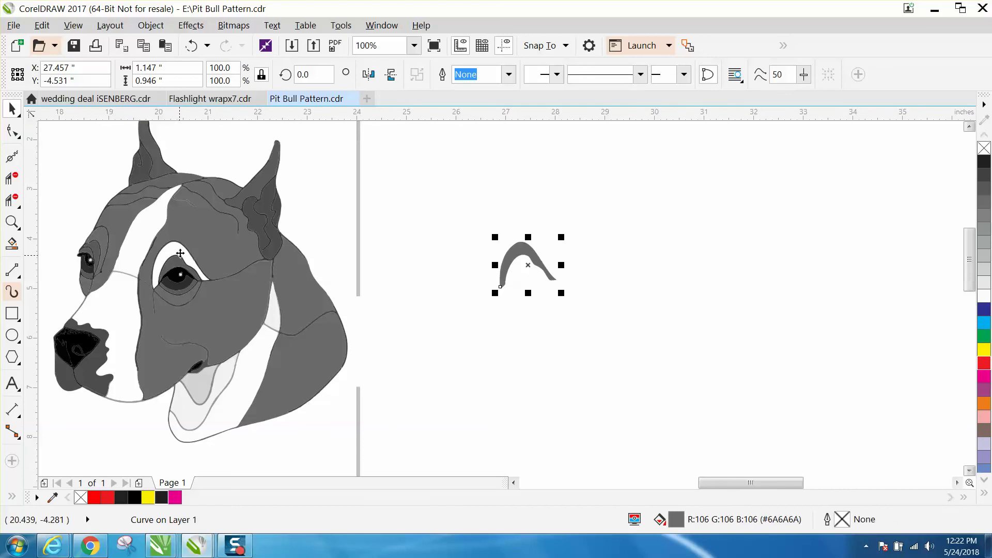
pyautogui.click(984, 148)
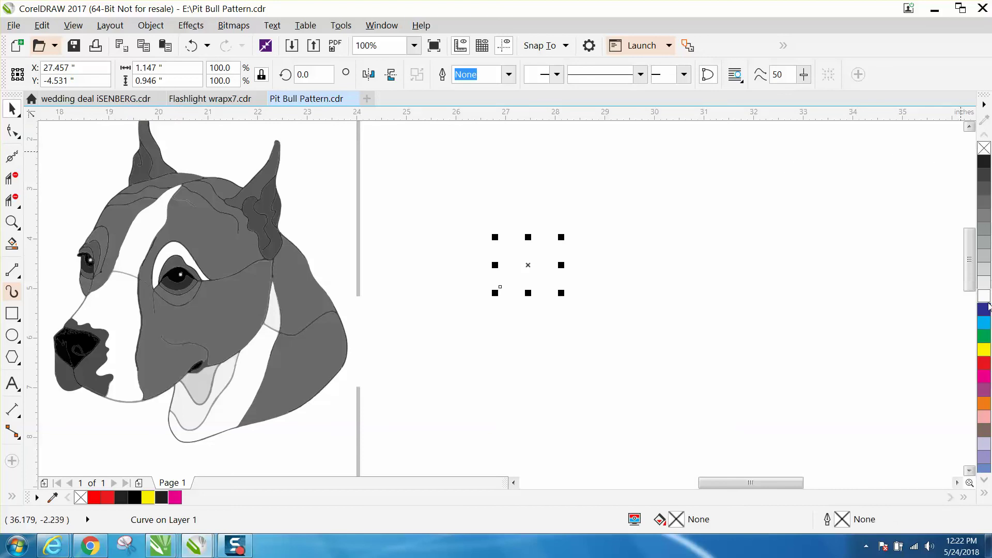
pyautogui.rightClick(985, 366)
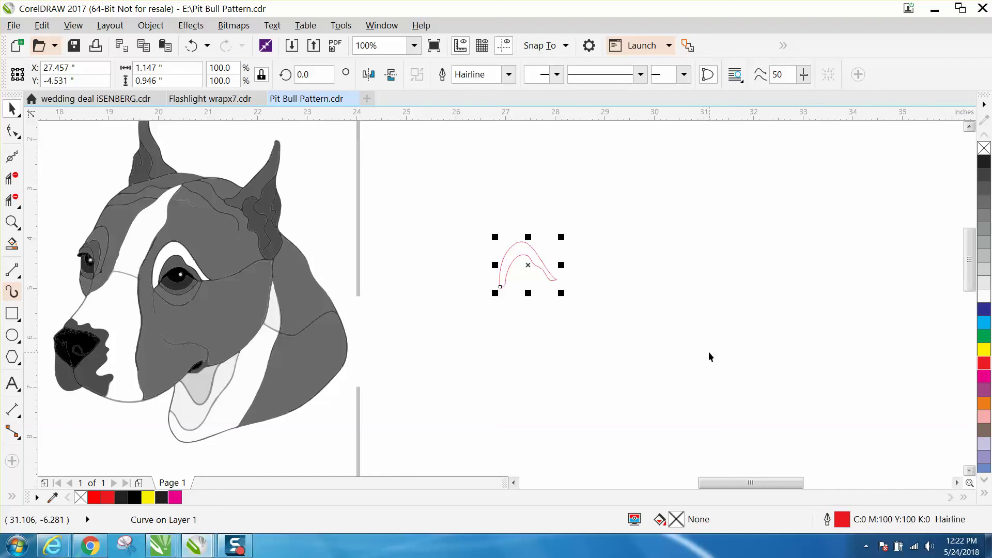
# Move the black pupil and grey eye shape 7 inches right, making the eye shape an unfilled red outline
pyautogui.click(176, 271)
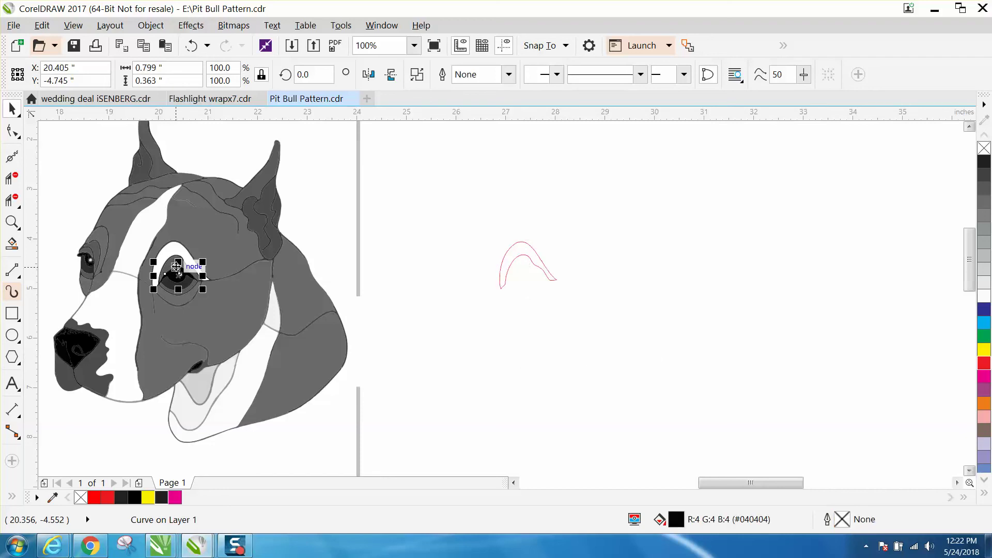
pyautogui.press('Right')
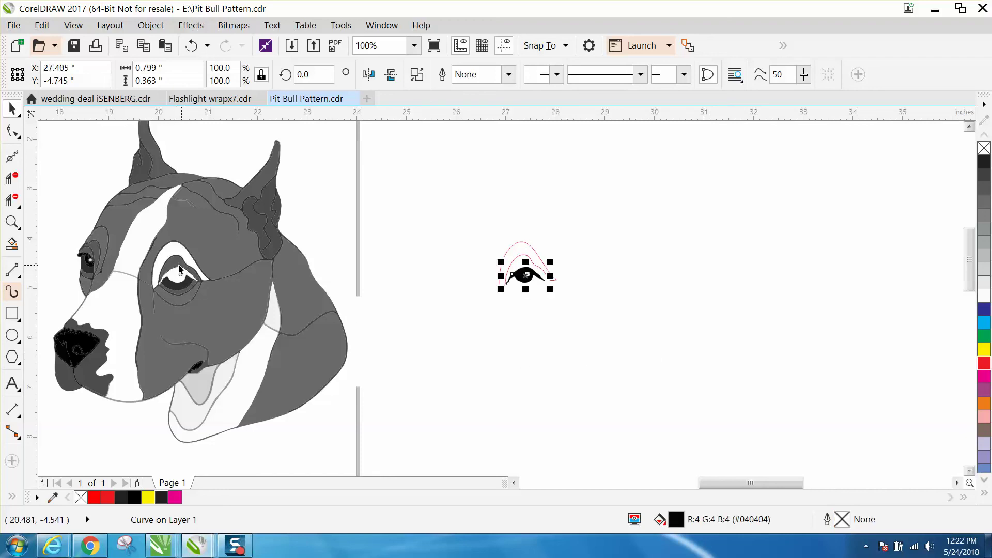
pyautogui.click(178, 264)
pyautogui.press('Right')
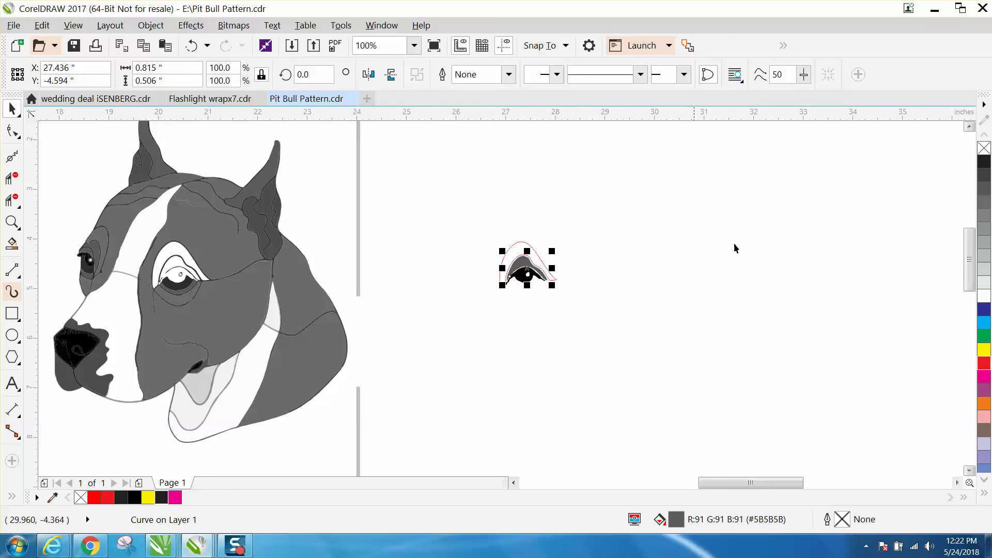
pyautogui.click(984, 149)
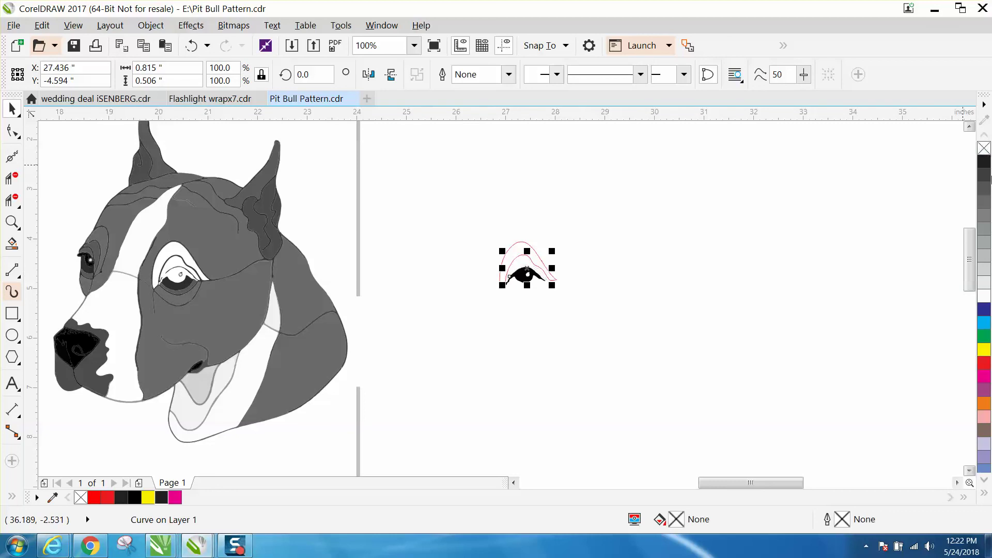
pyautogui.rightClick(984, 363)
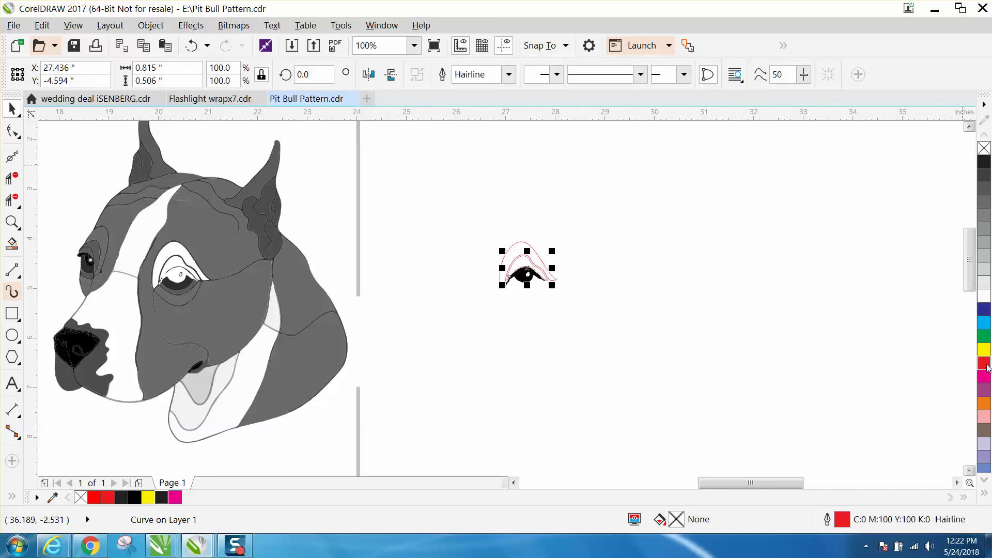
pyautogui.click(12, 222)
pyautogui.moveTo(484, 231); pyautogui.dragTo(608, 305)
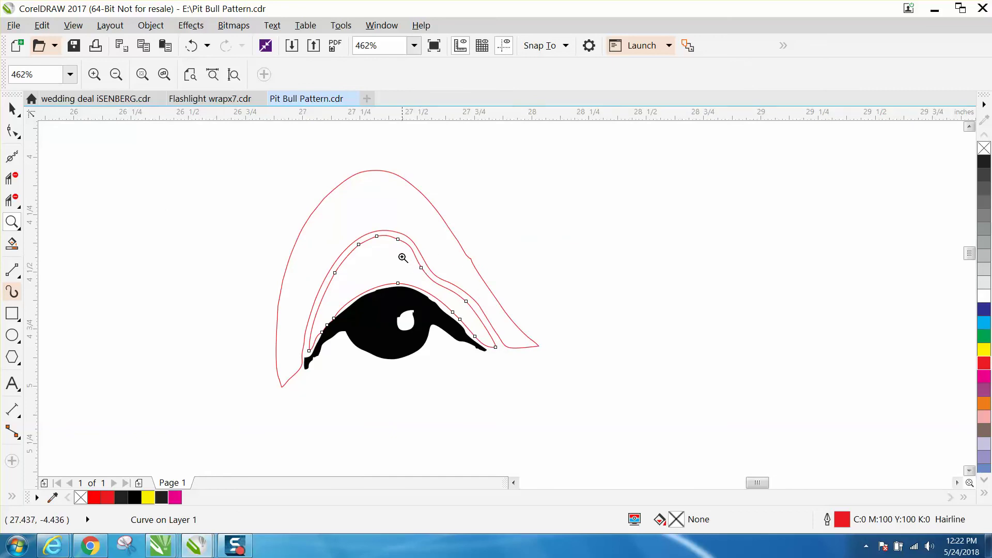
pyautogui.scroll(-4, 403, 259)
pyautogui.scroll(-6, 385, 246)
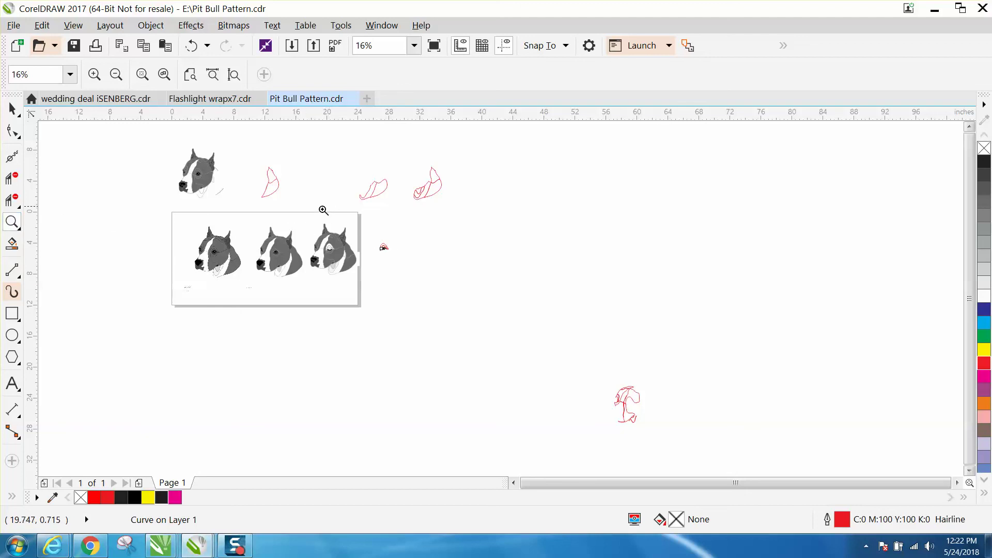
# Zoom in on the right dog heads and delete the three eye pieces beside the page
pyautogui.click(14, 200)
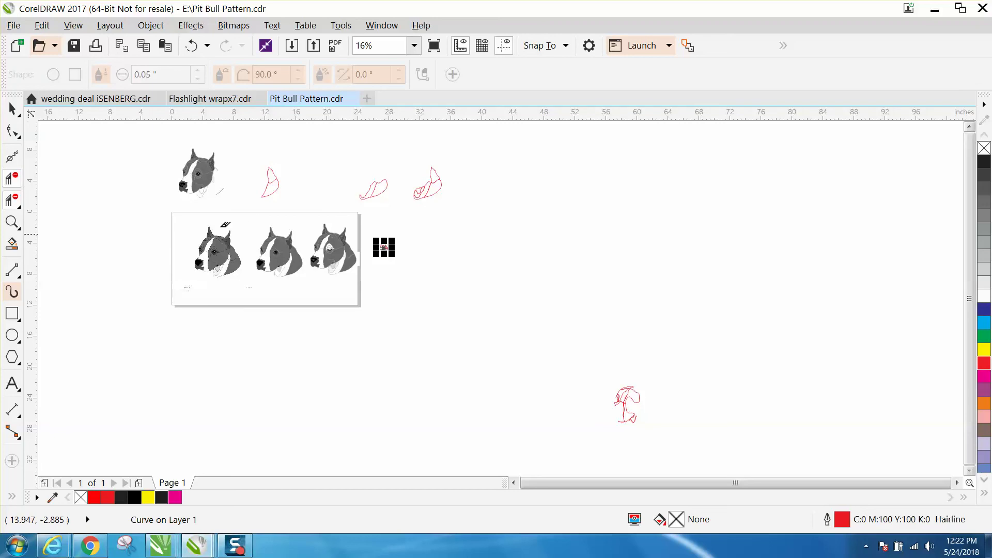
pyautogui.click(15, 222)
pyautogui.moveTo(305, 226); pyautogui.dragTo(392, 291)
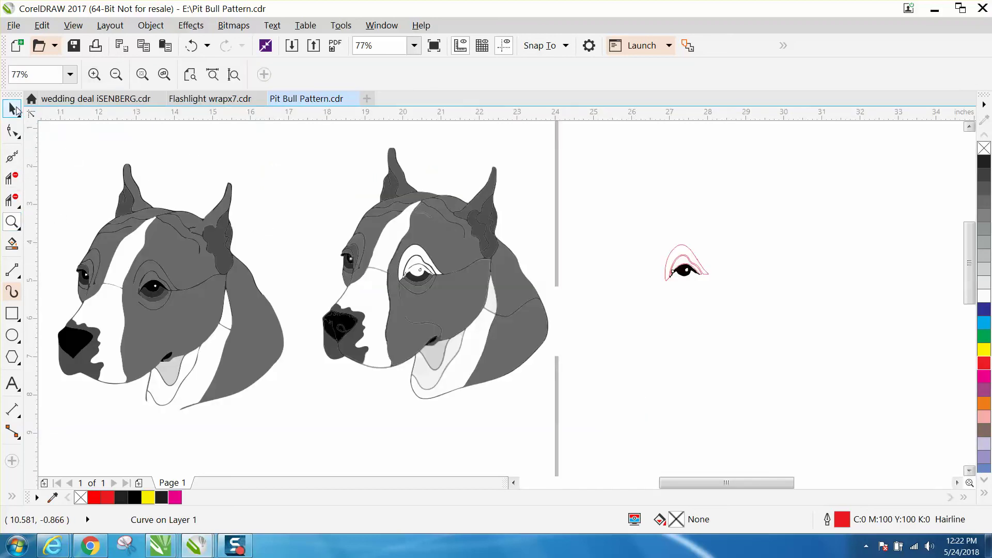
pyautogui.scroll(-1, 571, 277)
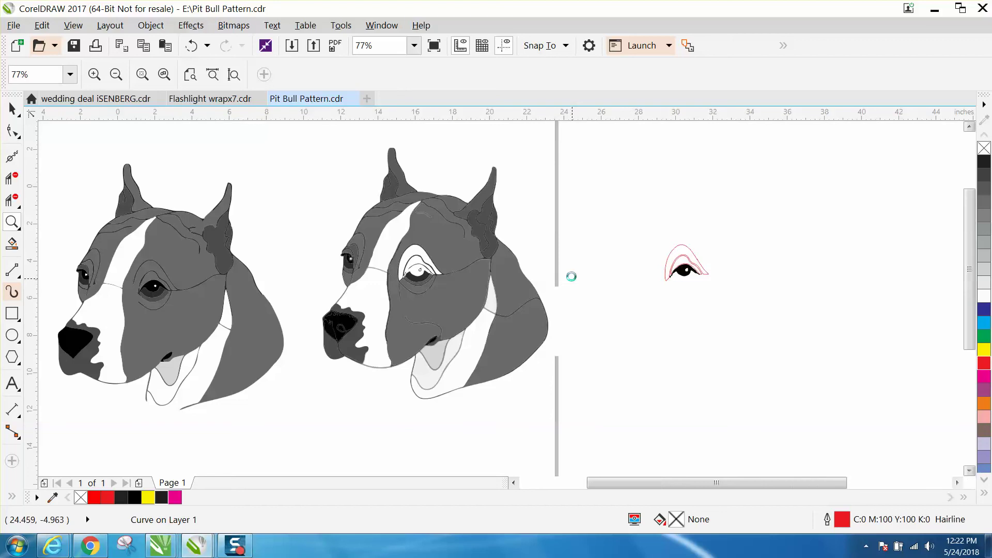
pyautogui.click(12, 109)
pyautogui.click(627, 272)
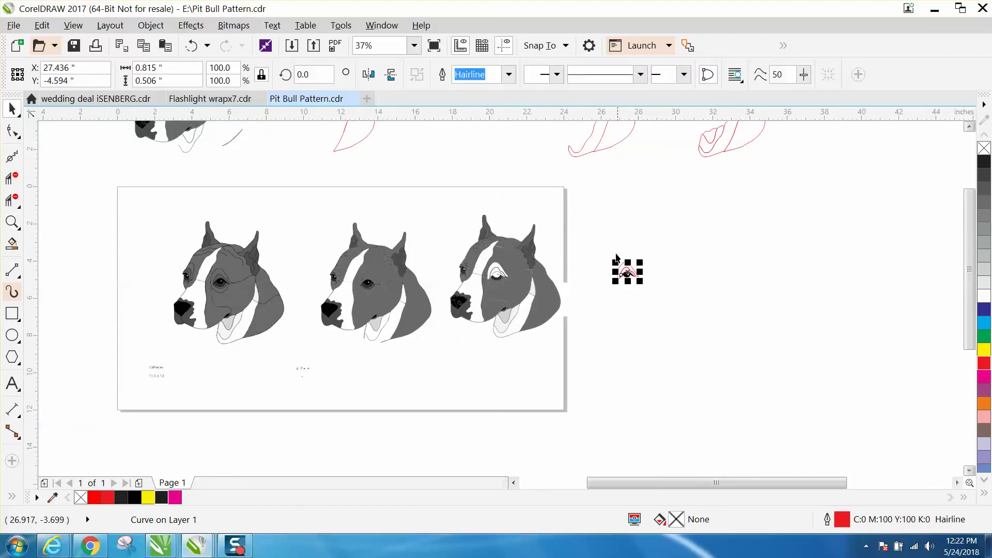
pyautogui.moveTo(674, 294); pyautogui.dragTo(677, 295)
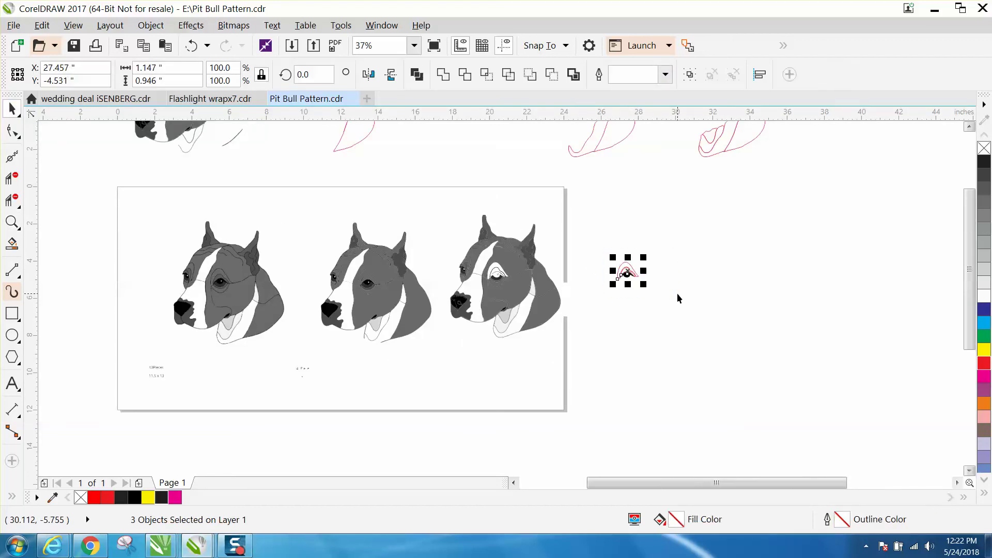
pyautogui.press('Delete')
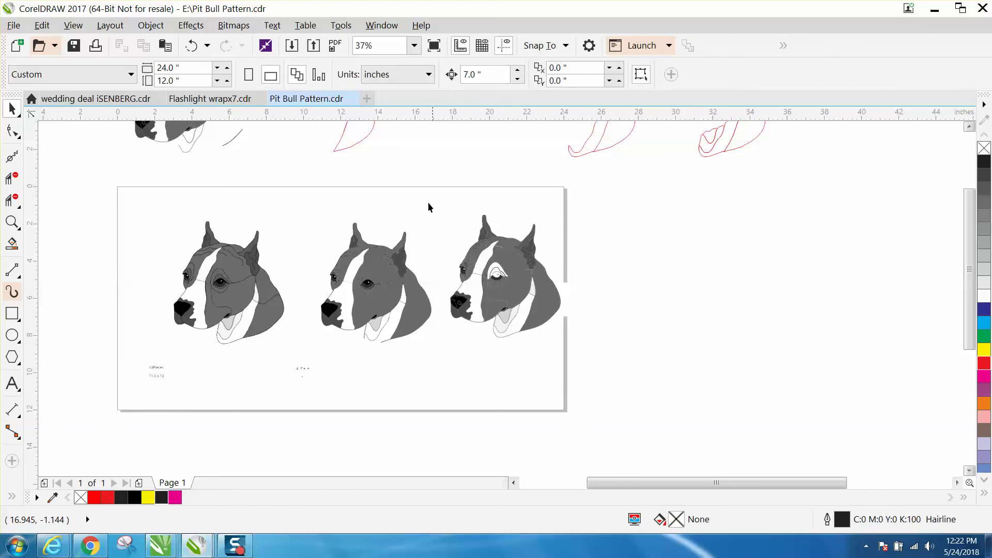
# Move the third dog head off the page to the right, trying then undoing a yellow fill
pyautogui.moveTo(427, 202); pyautogui.dragTo(618, 335)
pyautogui.moveTo(516, 287); pyautogui.dragTo(675, 290)
pyautogui.click(985, 350)
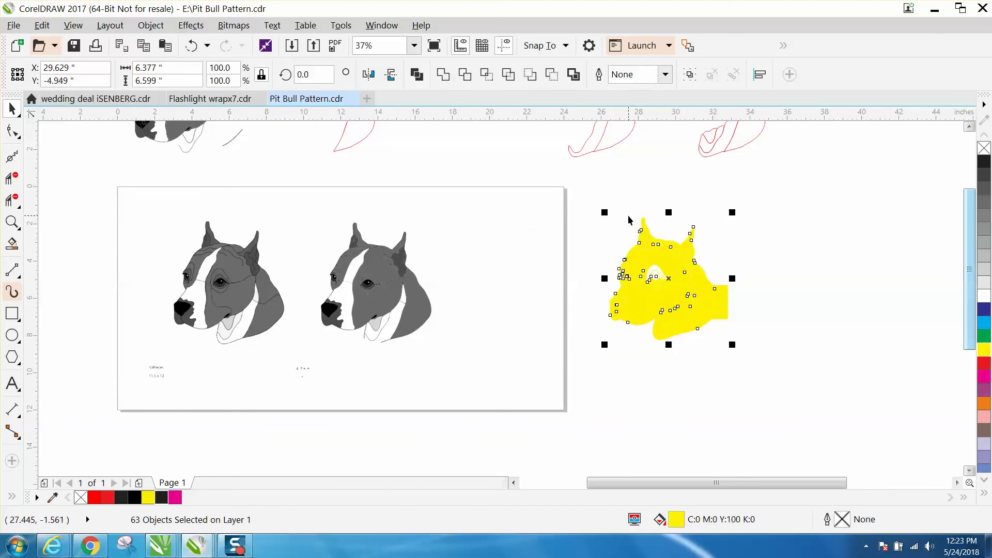
pyautogui.click(191, 45)
# Draw a yellow-filled rectangle around the right dog head and send it to the back
pyautogui.click(12, 313)
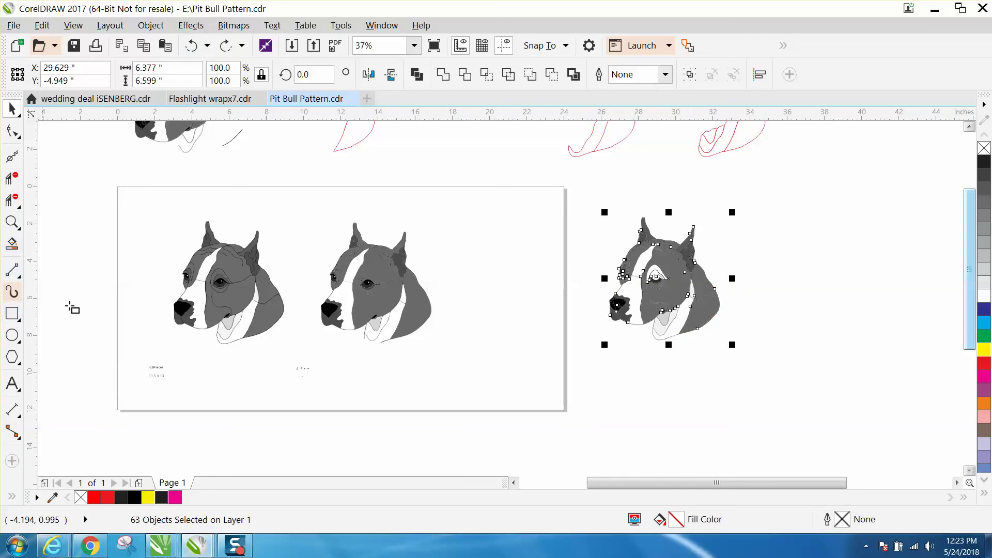
pyautogui.moveTo(578, 210); pyautogui.dragTo(782, 383)
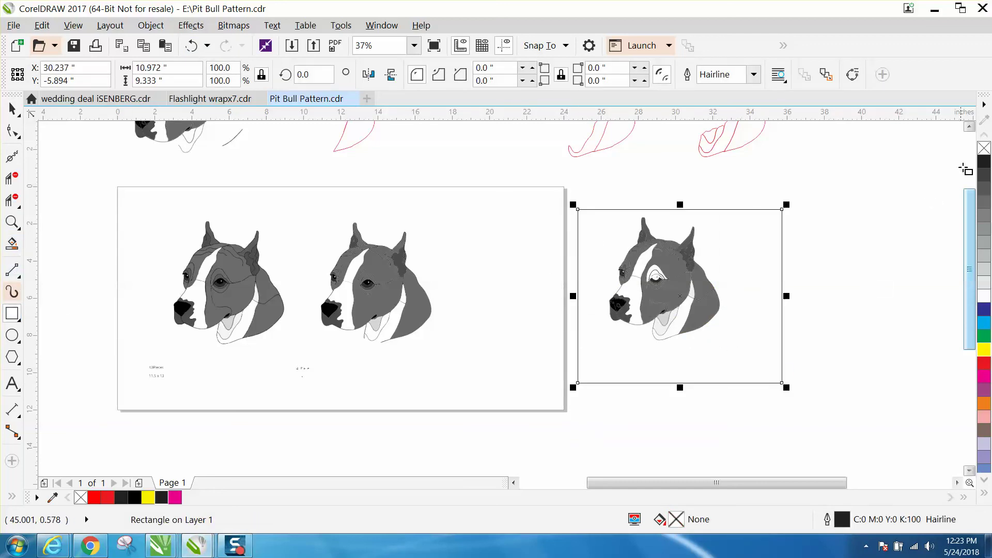
pyautogui.click(985, 353)
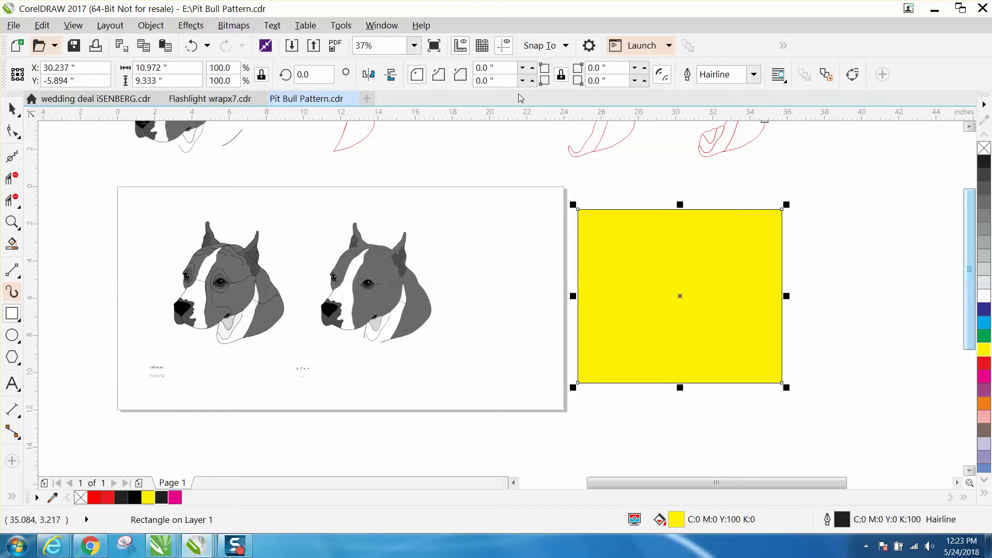
pyautogui.click(139, 27)
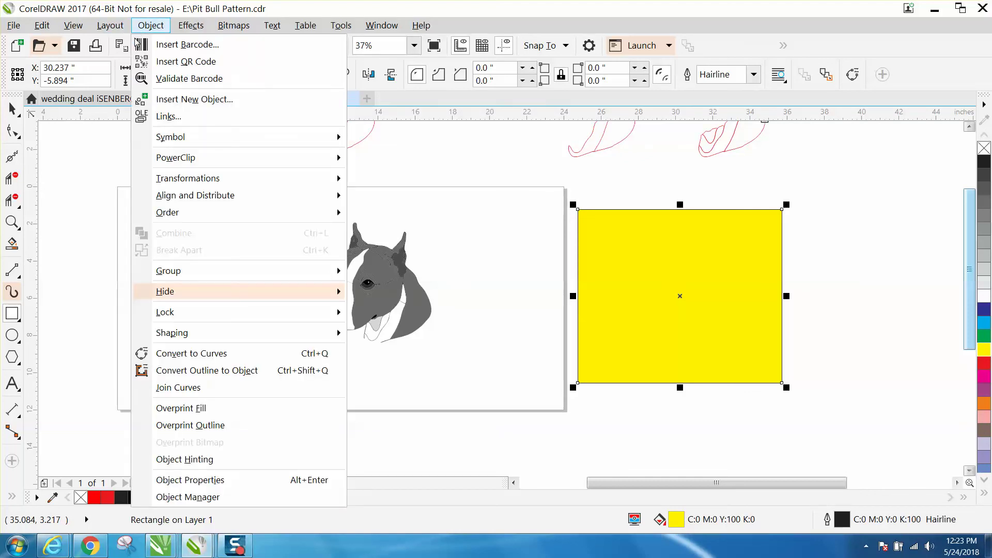
pyautogui.moveTo(200, 219)
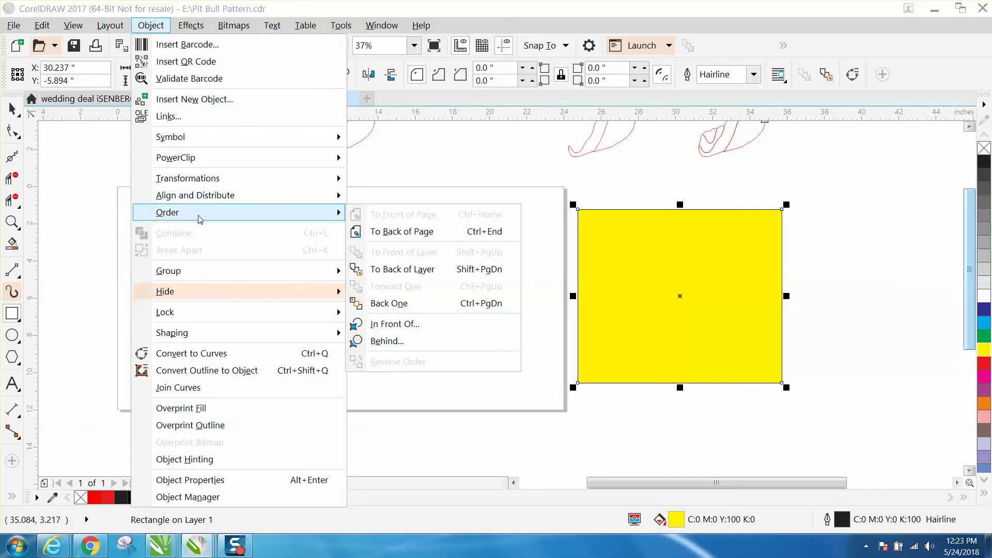
pyautogui.click(364, 233)
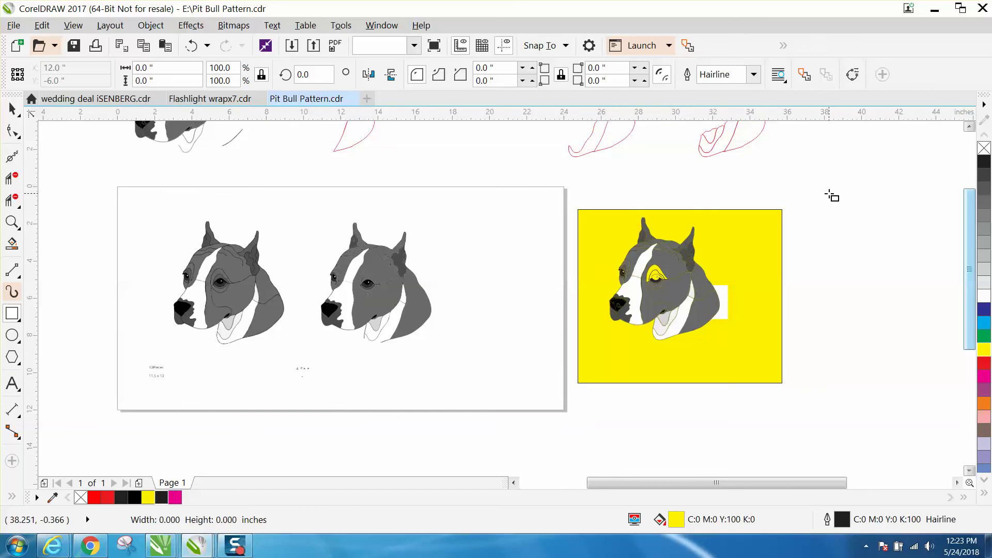
# Delete the stray white shape by the dog's neck and drag the yellow rectangle aside
pyautogui.click(12, 110)
pyautogui.click(642, 157)
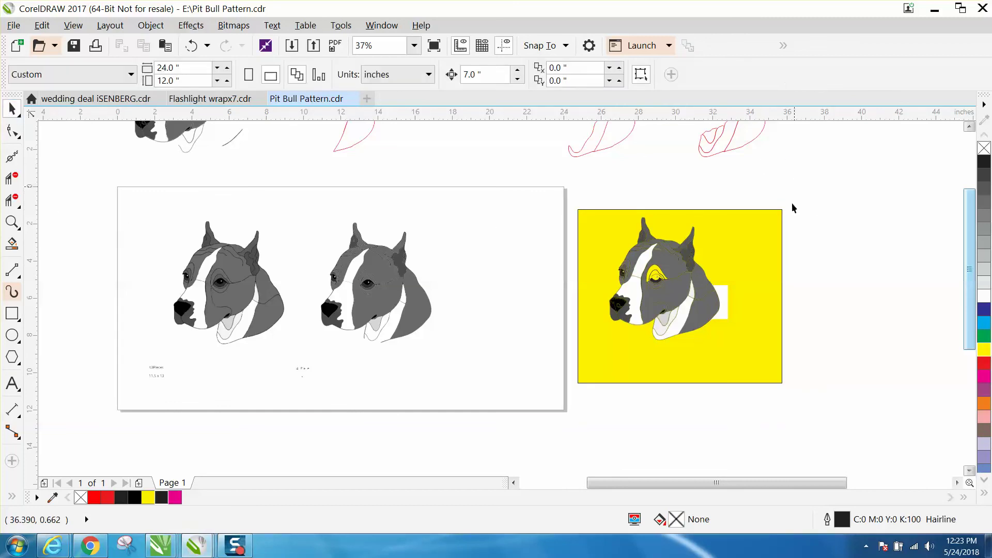
pyautogui.click(729, 293)
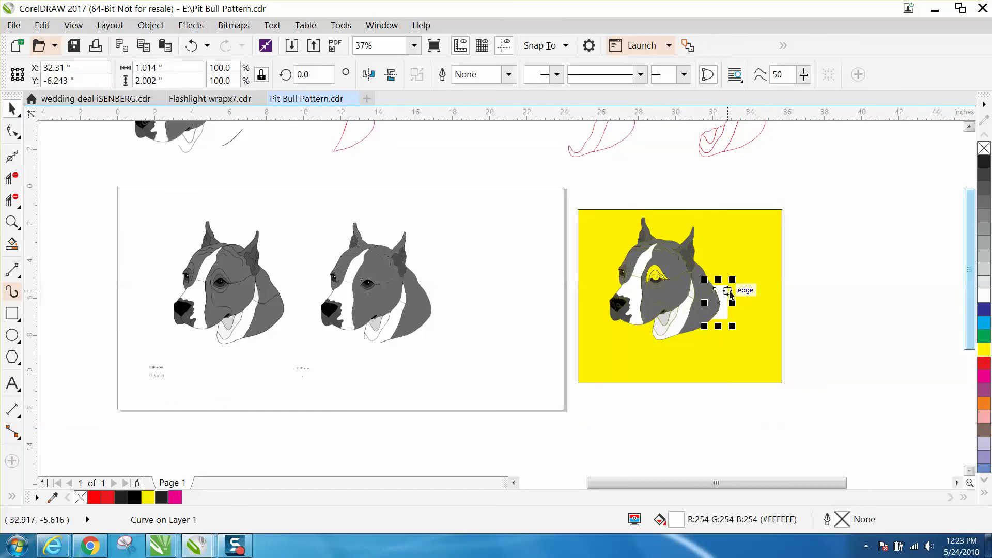
pyautogui.press('Delete')
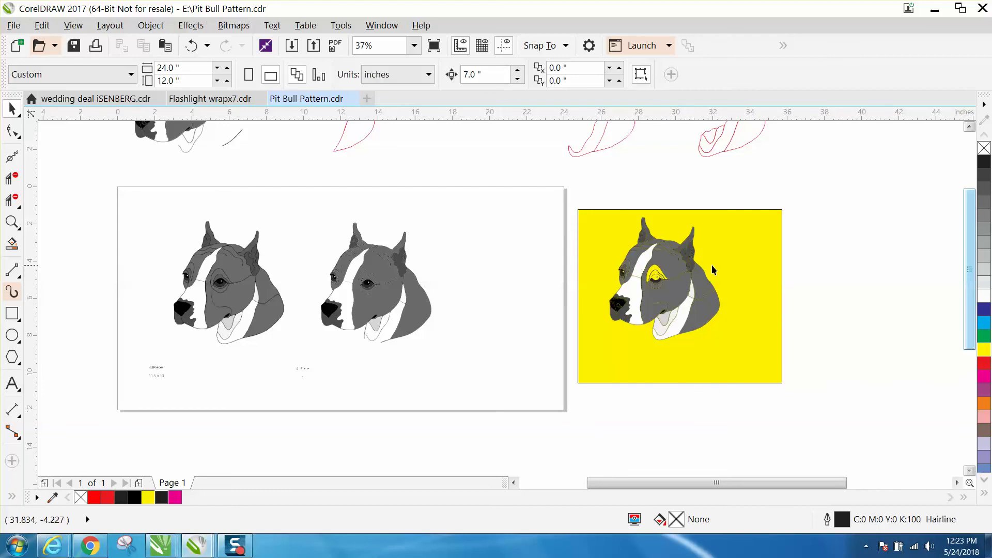
pyautogui.moveTo(711, 265); pyautogui.dragTo(926, 316)
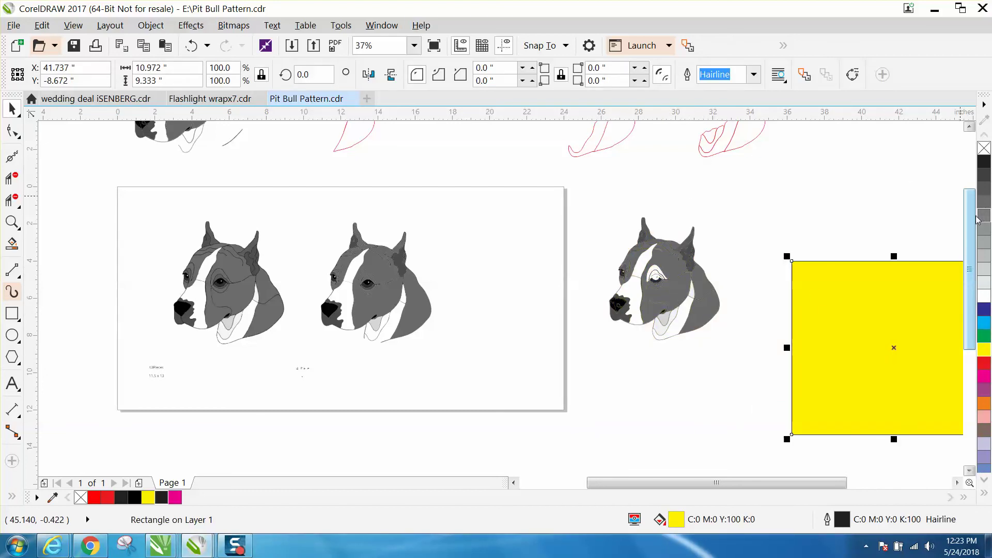
# Create a boundary outline of the whole dog head and move it up beside the red outline pieces
pyautogui.scroll(2, 762, 221)
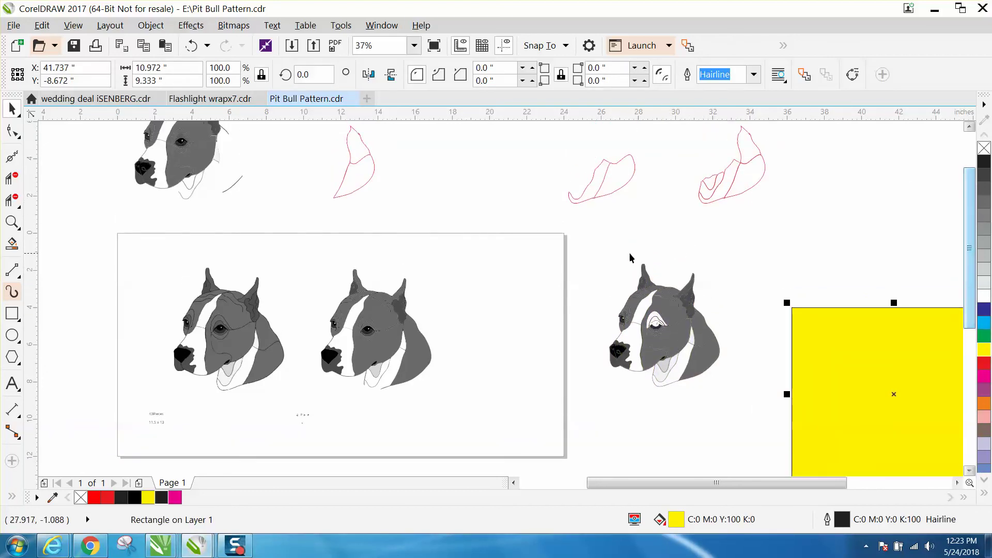
pyautogui.moveTo(603, 242); pyautogui.dragTo(749, 404)
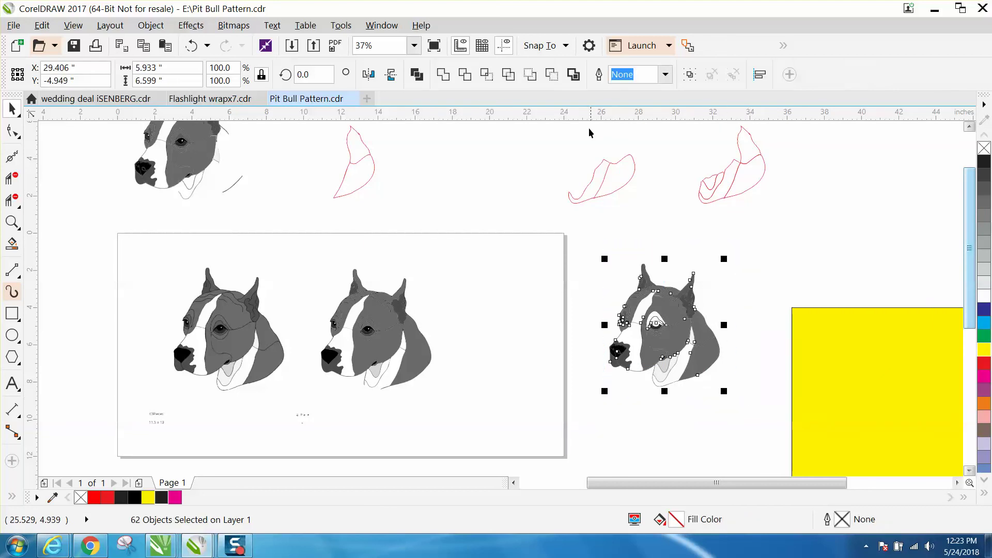
pyautogui.click(573, 74)
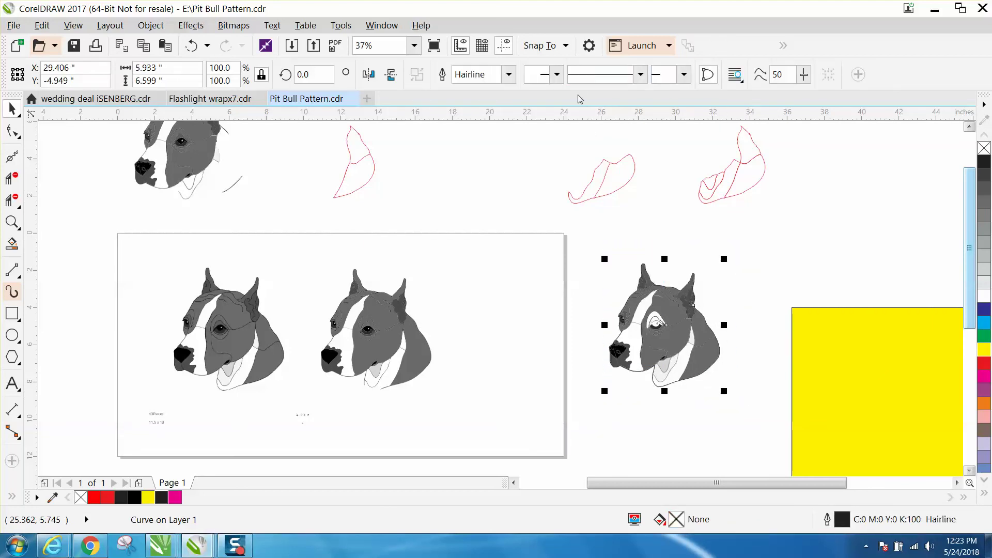
pyautogui.press('Right')
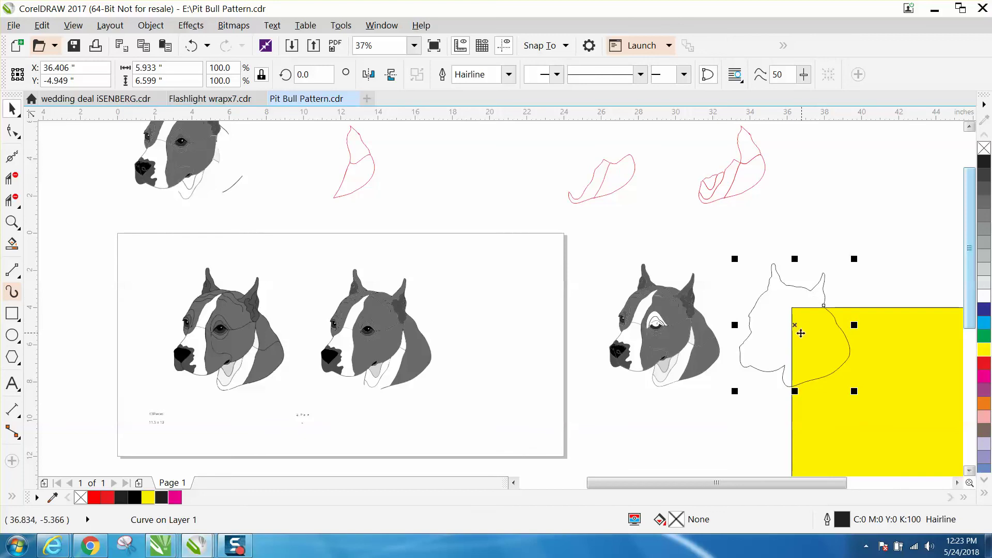
pyautogui.moveTo(794, 328); pyautogui.dragTo(714, 150)
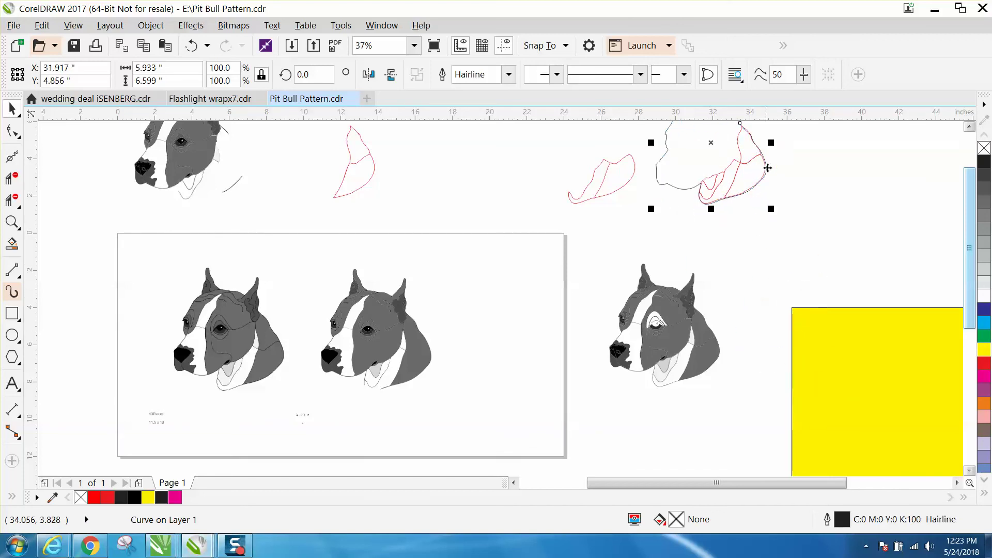
# Zoom in to check the red and black outlines, then shift the dog-head outline about 7 inches right
pyautogui.click(11, 222)
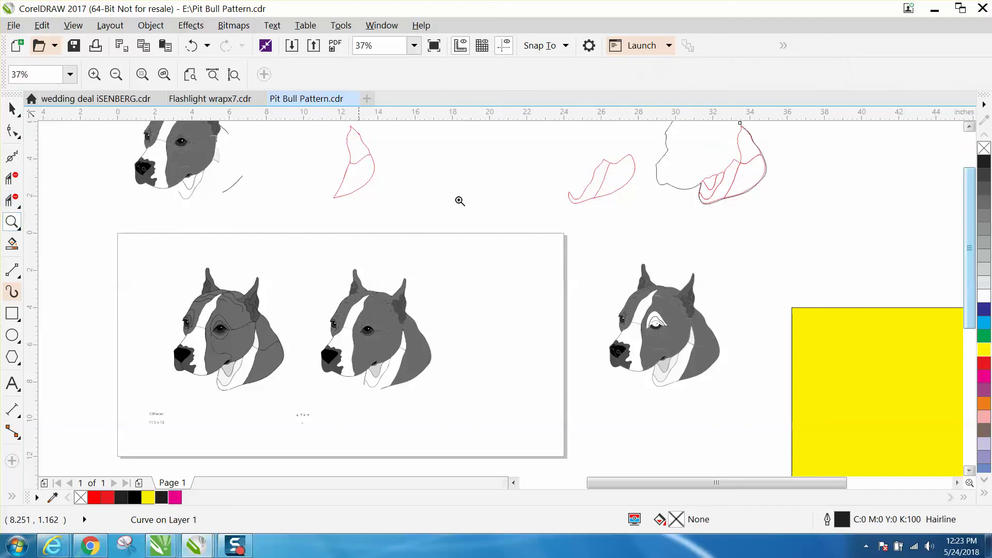
pyautogui.moveTo(710, 183); pyautogui.dragTo(859, 228)
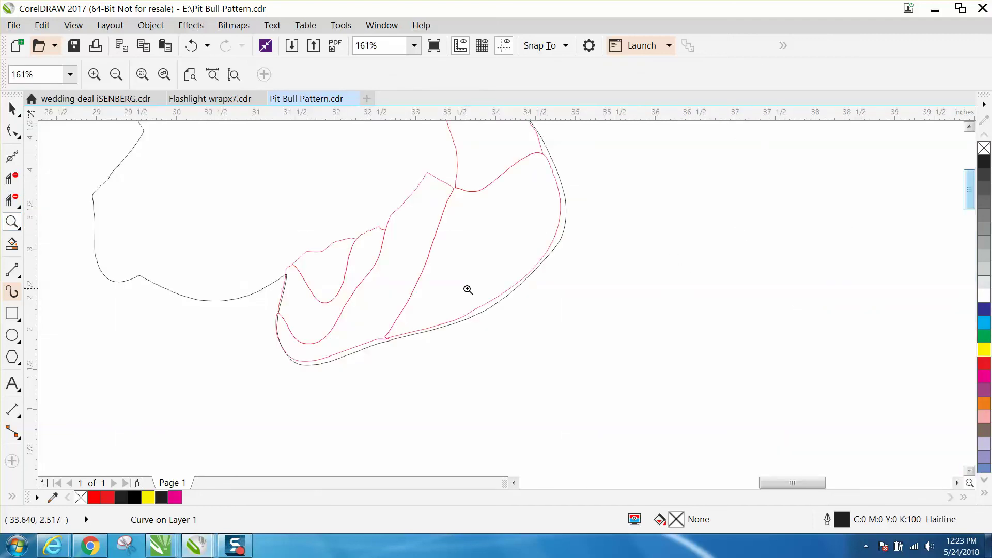
pyautogui.scroll(-2, 465, 292)
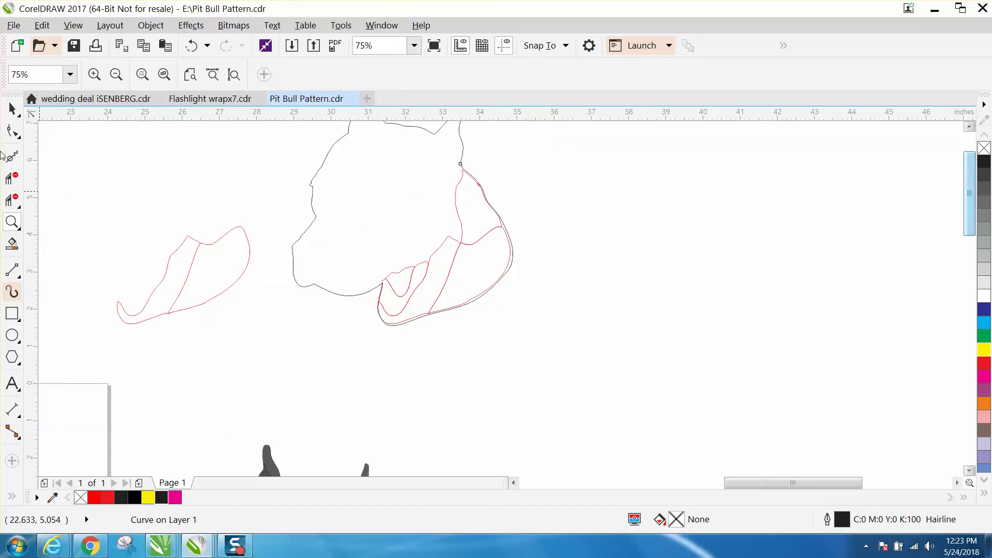
pyautogui.click(11, 108)
pyautogui.moveTo(403, 201); pyautogui.dragTo(664, 252)
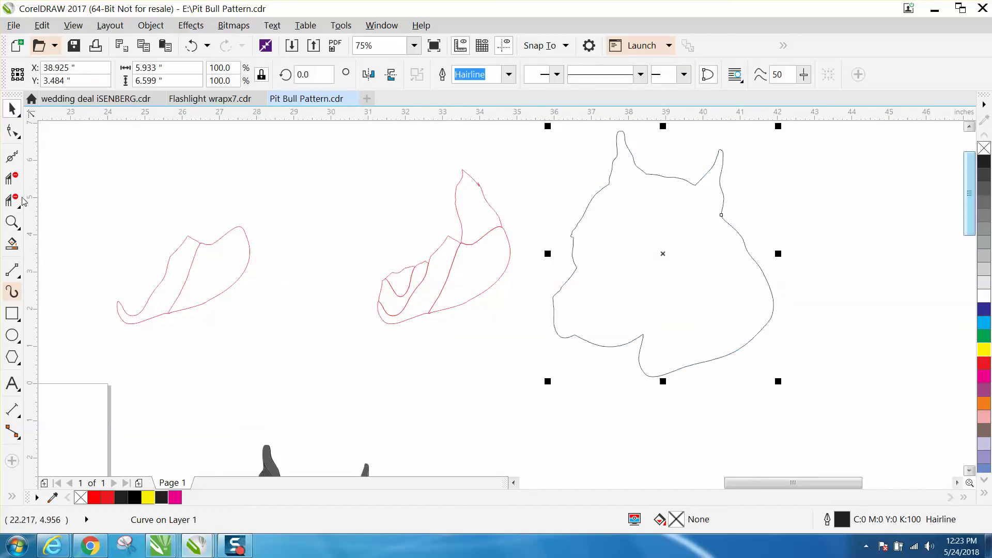
# Zoom into the middle red outline and delete the nodes of its tiny stray loop
pyautogui.click(12, 222)
pyautogui.moveTo(458, 176); pyautogui.dragTo(543, 217)
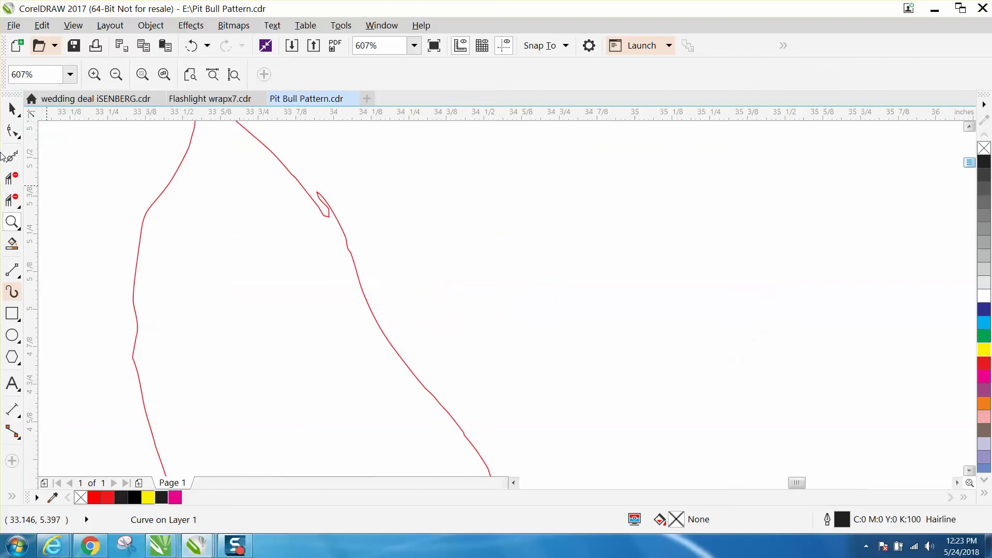
pyautogui.click(15, 135)
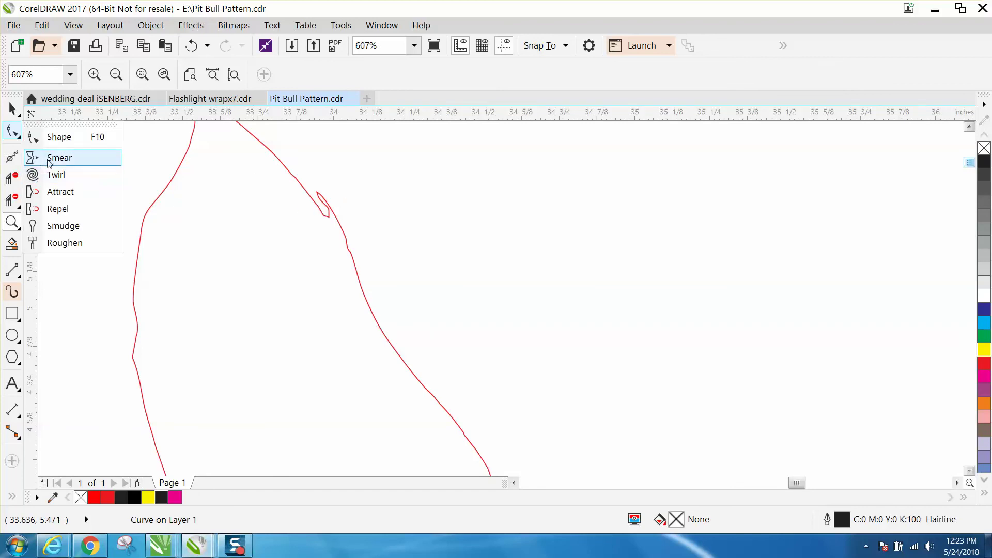
pyautogui.click(57, 137)
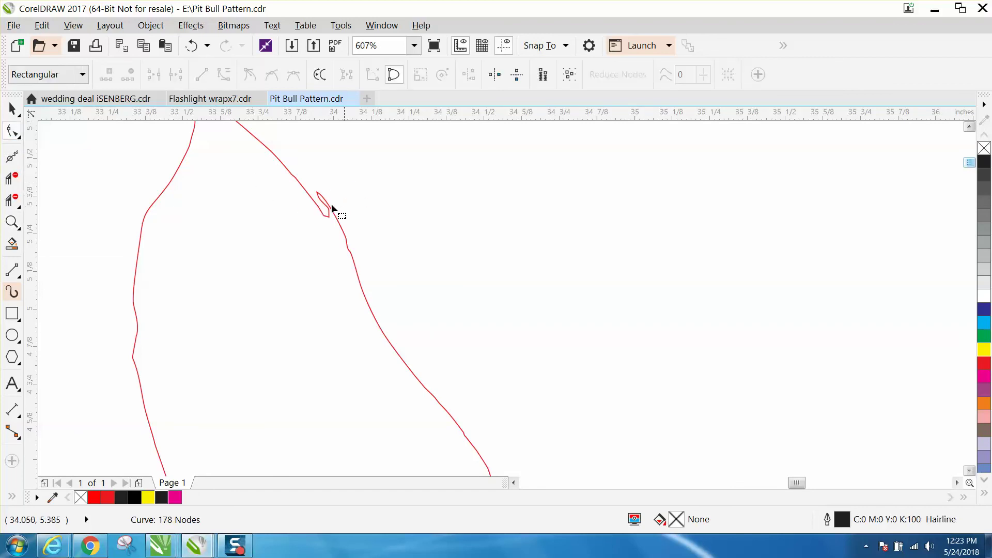
pyautogui.click(324, 208)
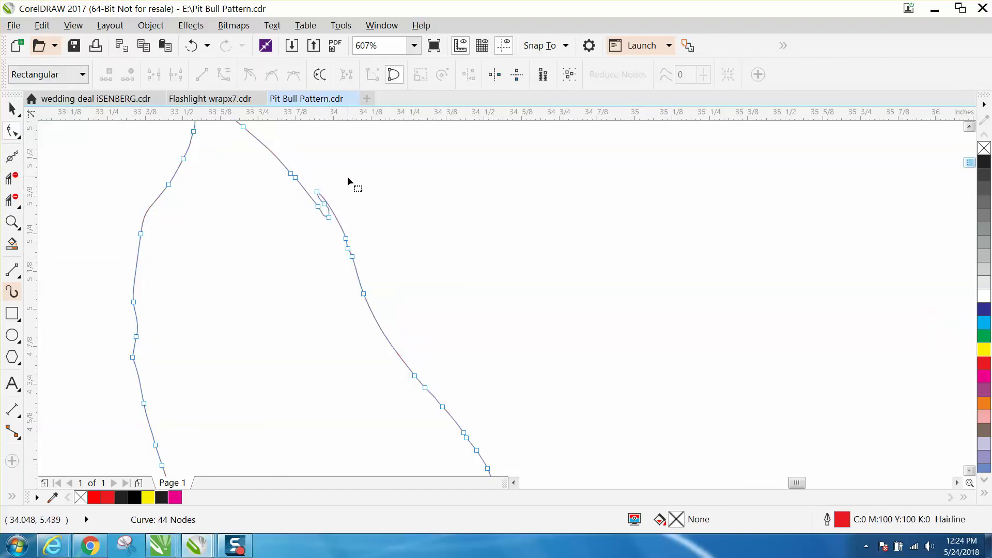
pyautogui.moveTo(287, 230); pyautogui.dragTo(287, 229)
pyautogui.press('Delete')
# Zoom back out, select the dog-head outline, and frame the whole artwork
pyautogui.scroll(-5, 310, 220)
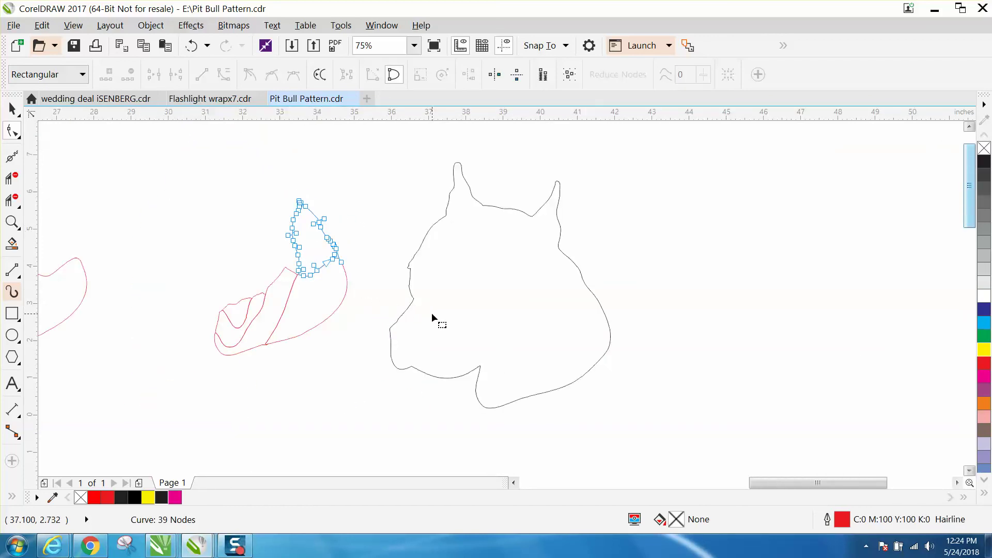
pyautogui.scroll(-2, 434, 310)
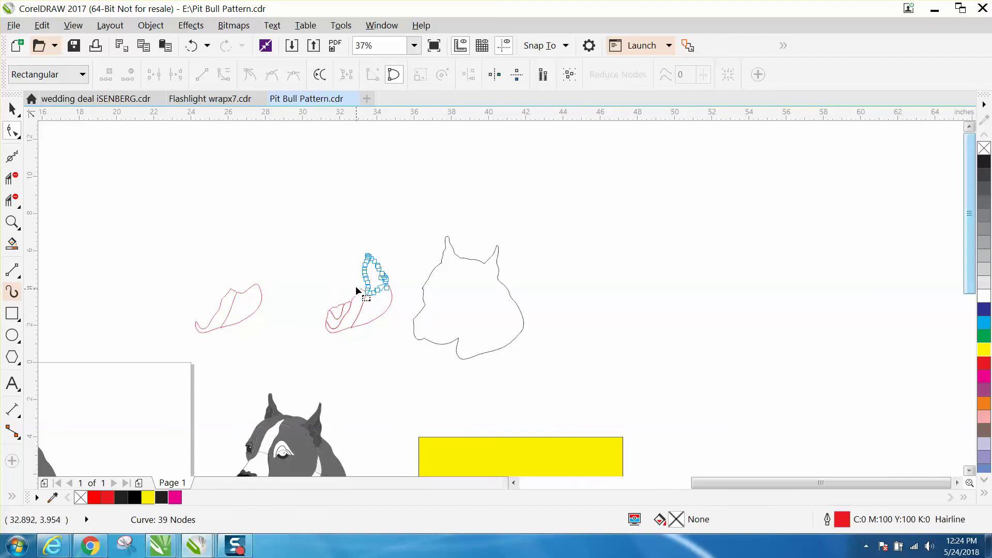
pyautogui.click(426, 283)
pyautogui.scroll(-4, 427, 287)
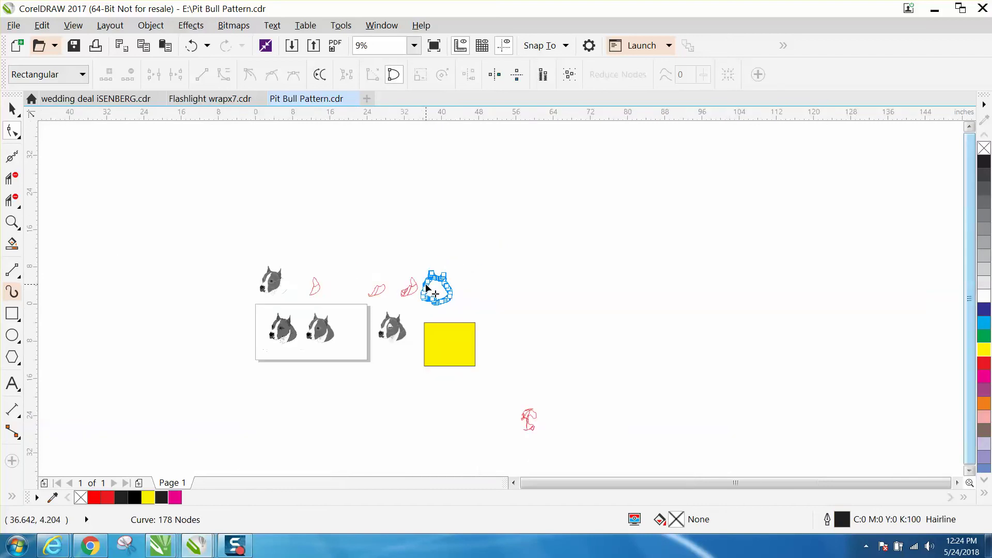
pyautogui.click(12, 222)
pyautogui.moveTo(259, 258); pyautogui.dragTo(508, 351)
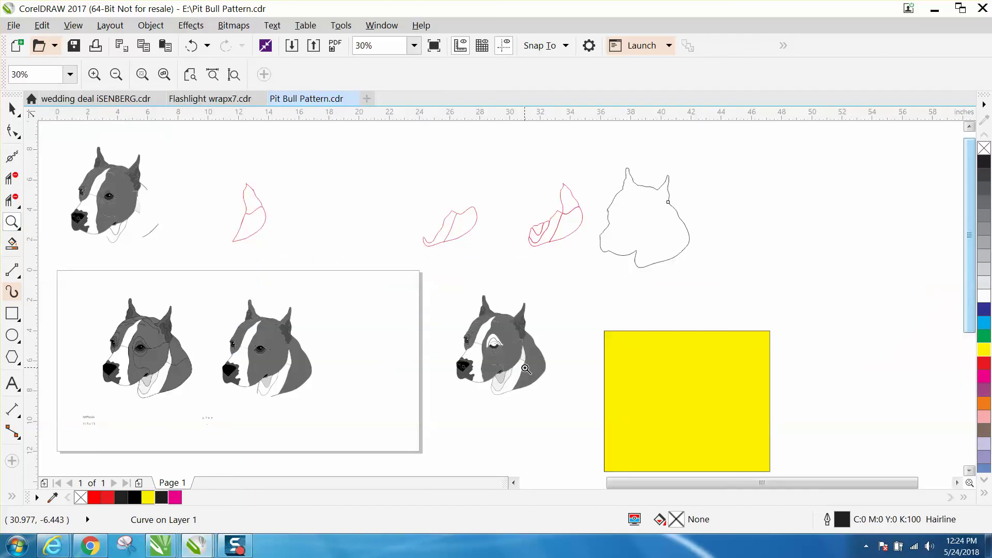